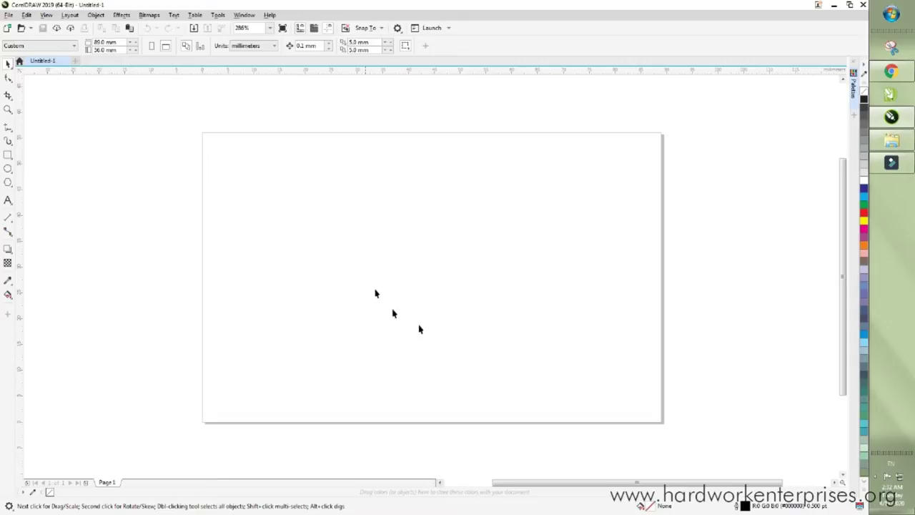
# - Add a rectangle exactly matching the page size and zoom To Fit
pyautogui.doubleClick(8, 155)
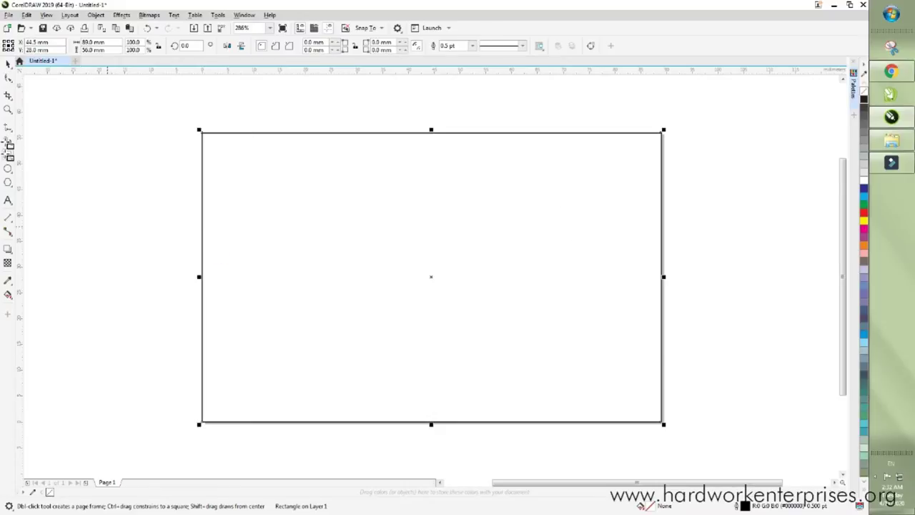
pyautogui.click(8, 64)
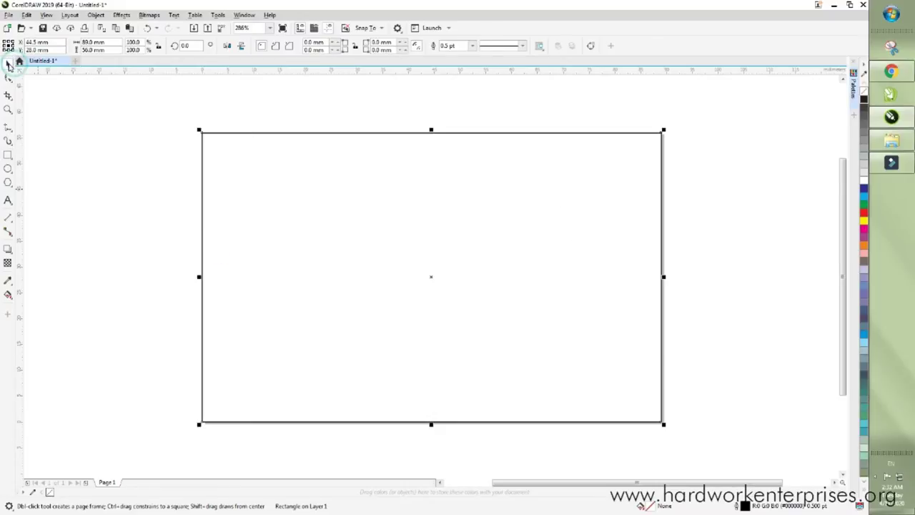
pyautogui.click(102, 113)
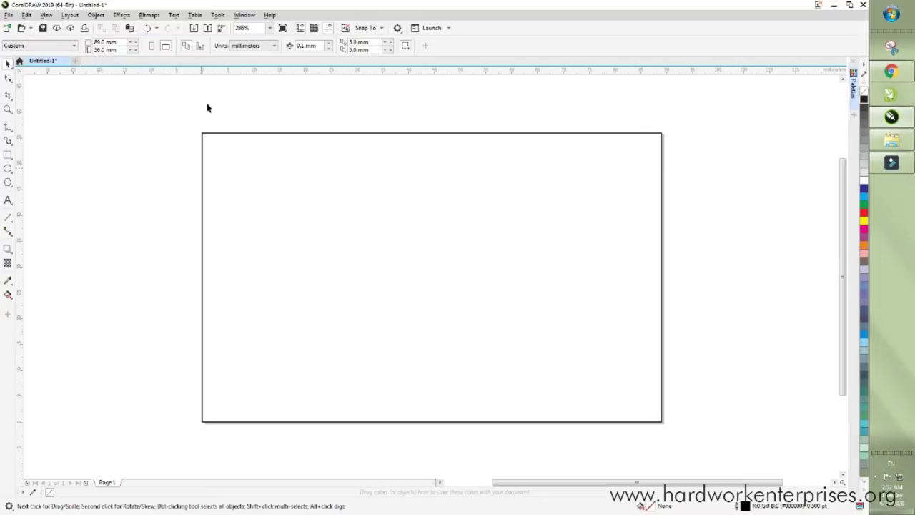
pyautogui.click(270, 28)
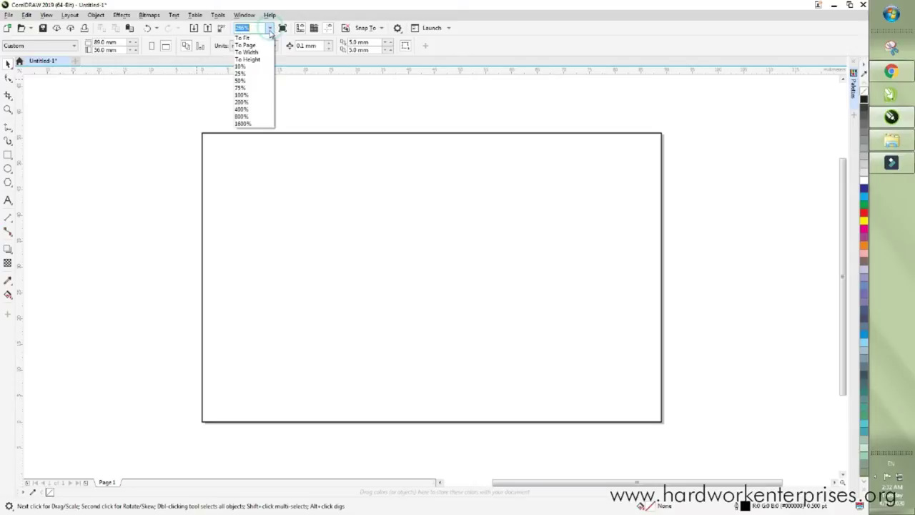
pyautogui.click(247, 37)
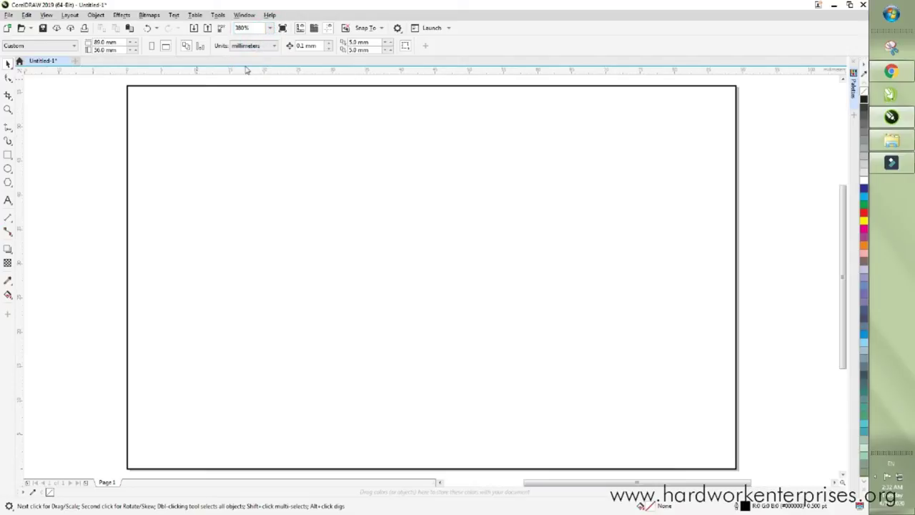
# - Copy the page-sized rectangle and paste a duplicate on top of it
pyautogui.click(270, 289)
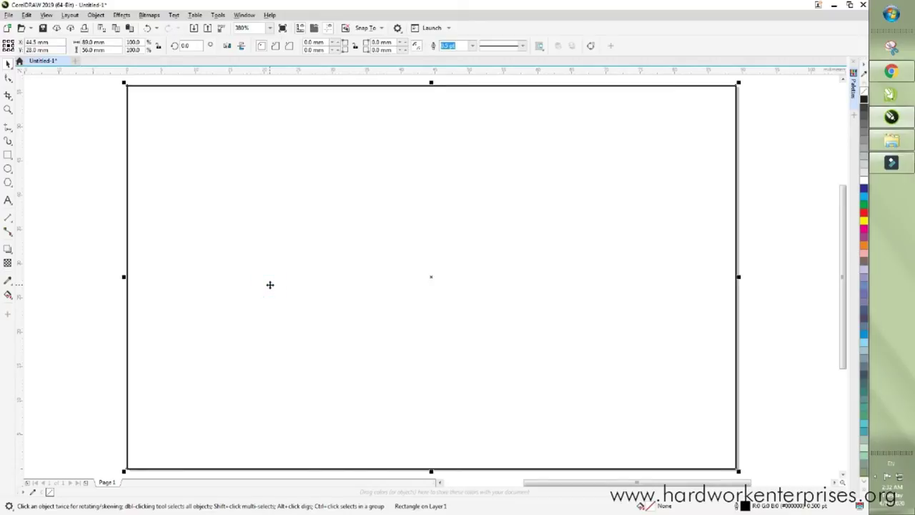
pyautogui.rightClick(270, 289)
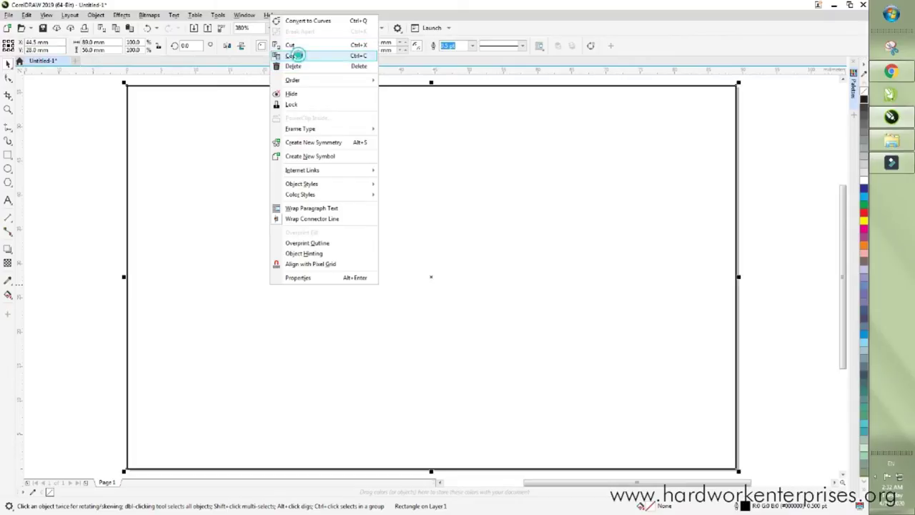
pyautogui.click(293, 56)
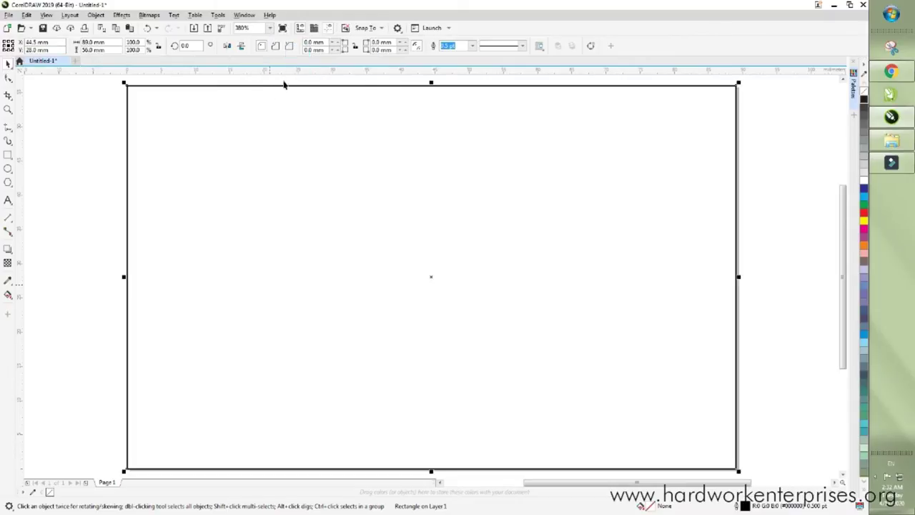
pyautogui.rightClick(103, 164)
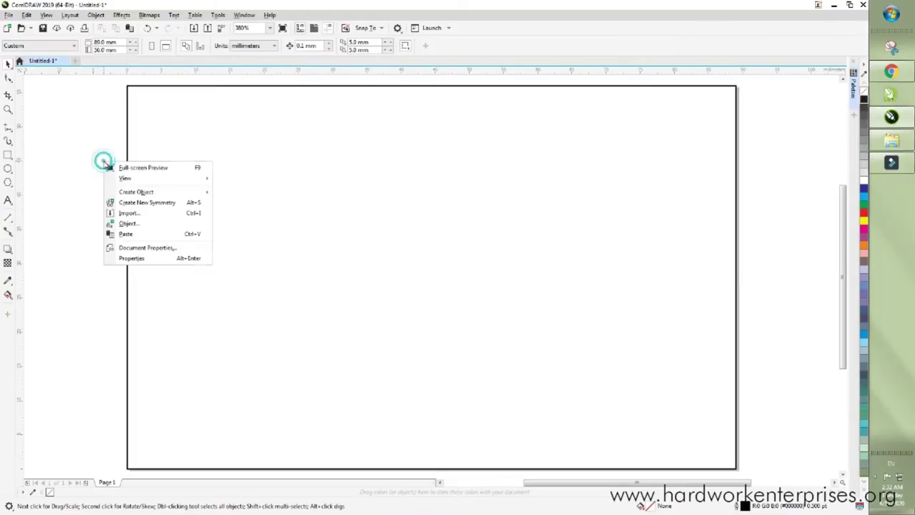
pyautogui.click(126, 234)
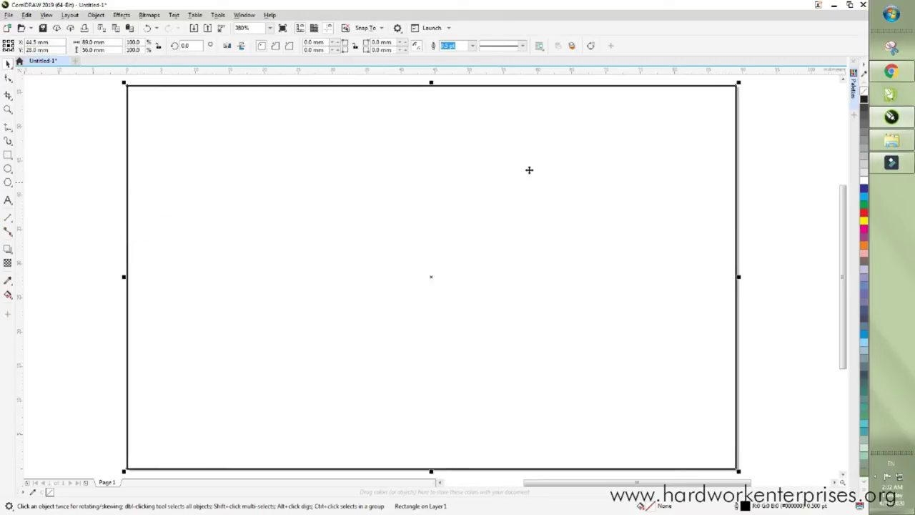
pyautogui.click(892, 118)
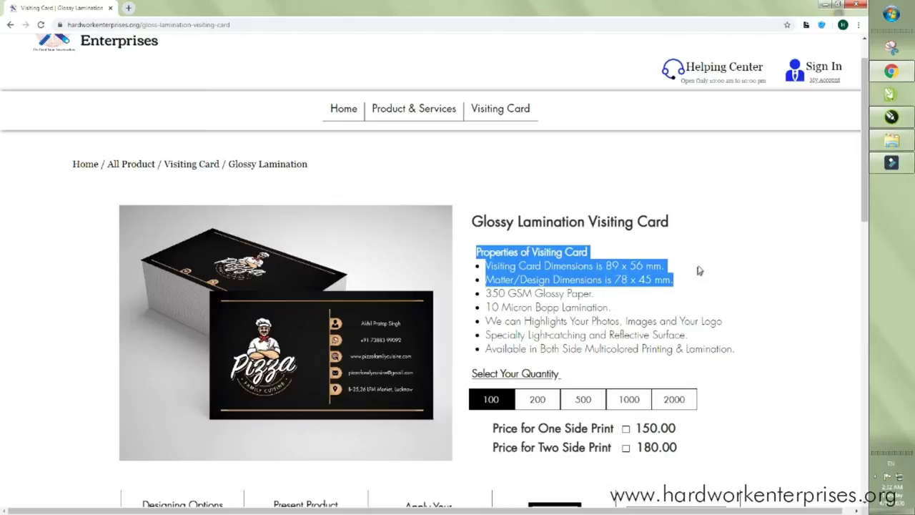
# - Highlight the 78 x 45 mm design dimensions on the product page, then minimise Chrome
pyautogui.click(697, 266)
pyautogui.moveTo(612, 280); pyautogui.dragTo(670, 279)
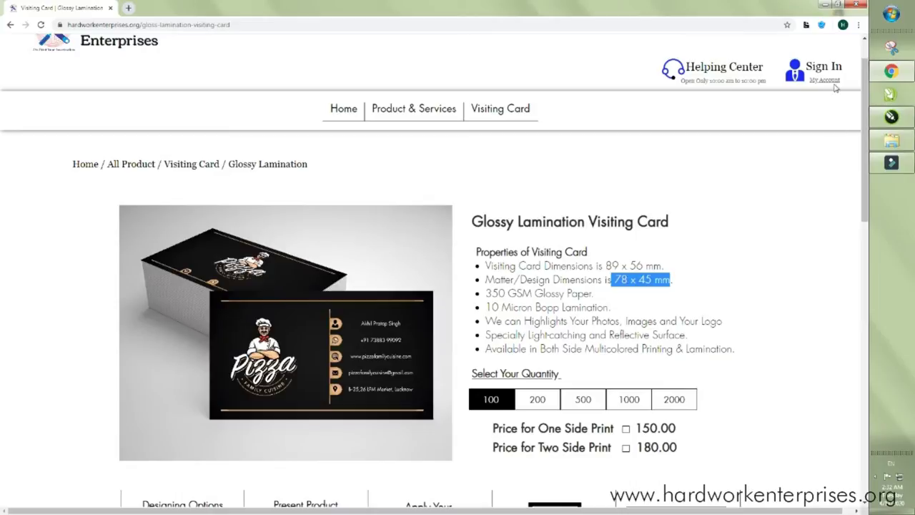
pyautogui.click(824, 5)
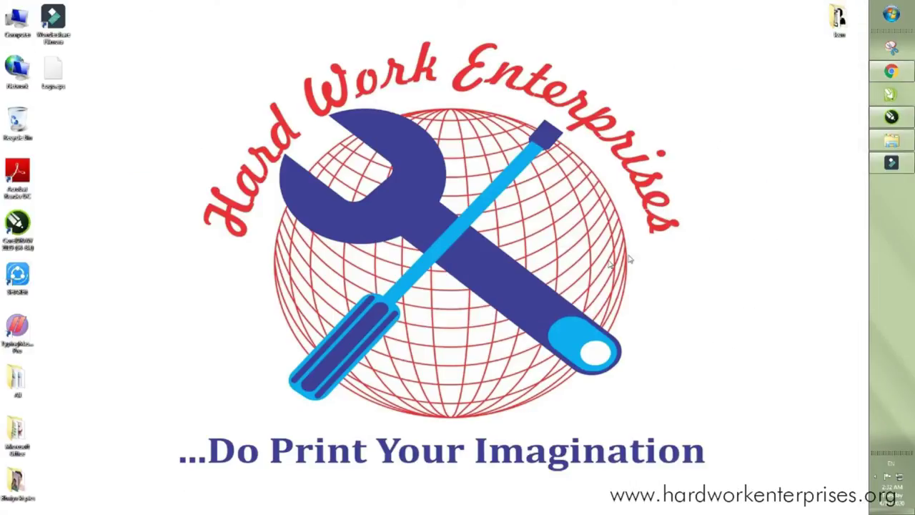
# - Resize the copied rectangle to 78 × 45 mm and move it inside the card
pyautogui.click(887, 119)
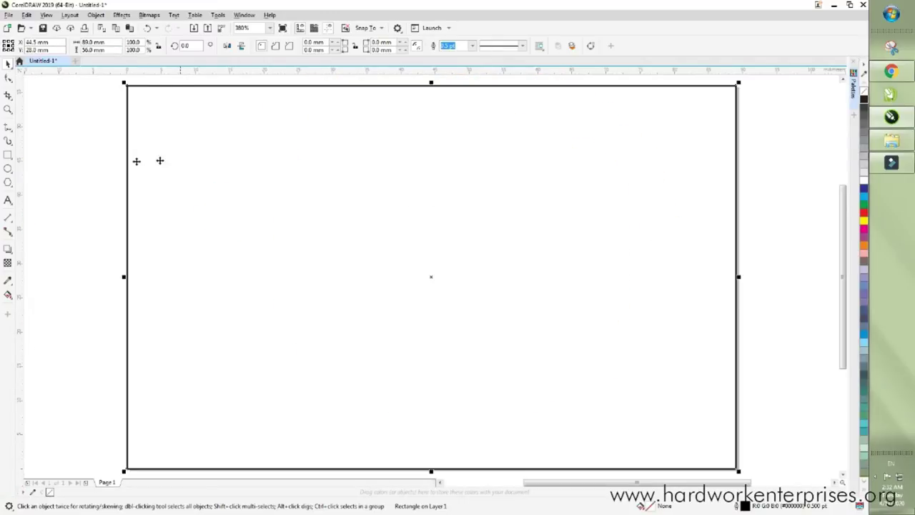
pyautogui.moveTo(221, 158); pyautogui.dragTo(317, 204)
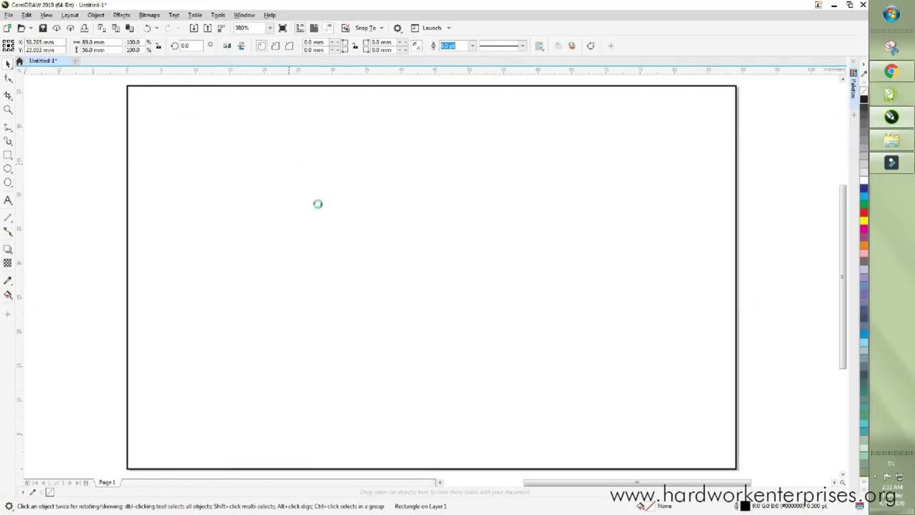
pyautogui.click(108, 41)
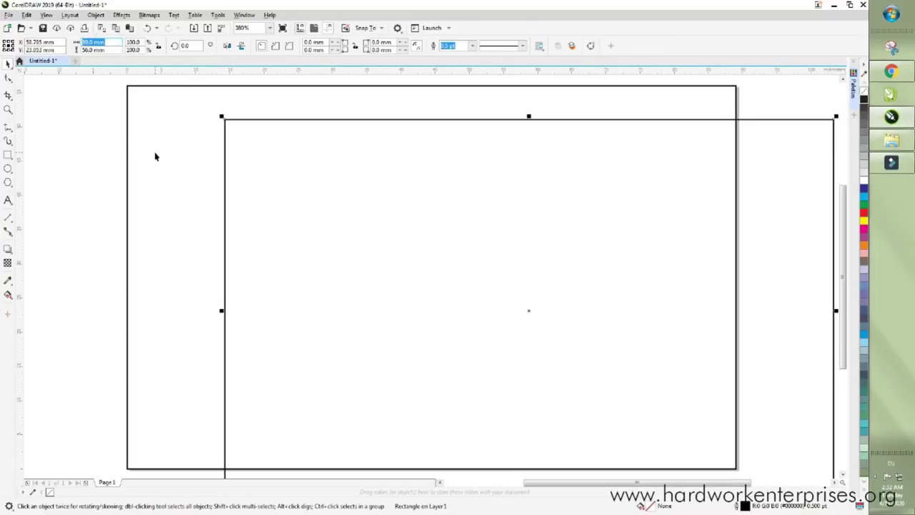
pyautogui.press('Tab')
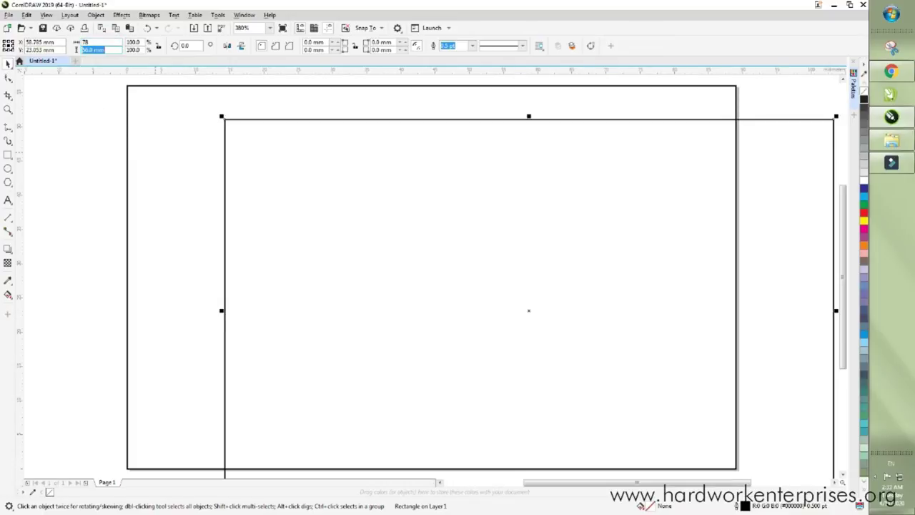
pyautogui.press('Return')
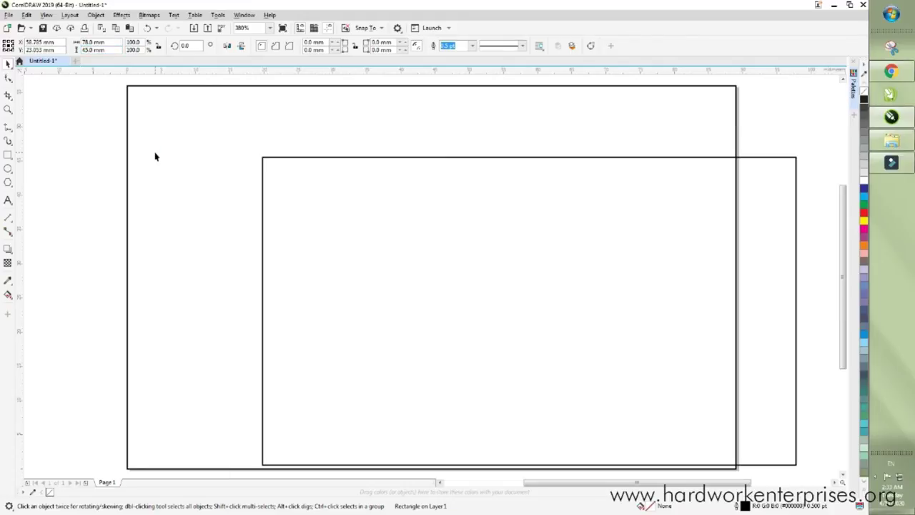
pyautogui.scroll(-2, 294, 215)
pyautogui.moveTo(339, 219); pyautogui.dragTo(292, 202)
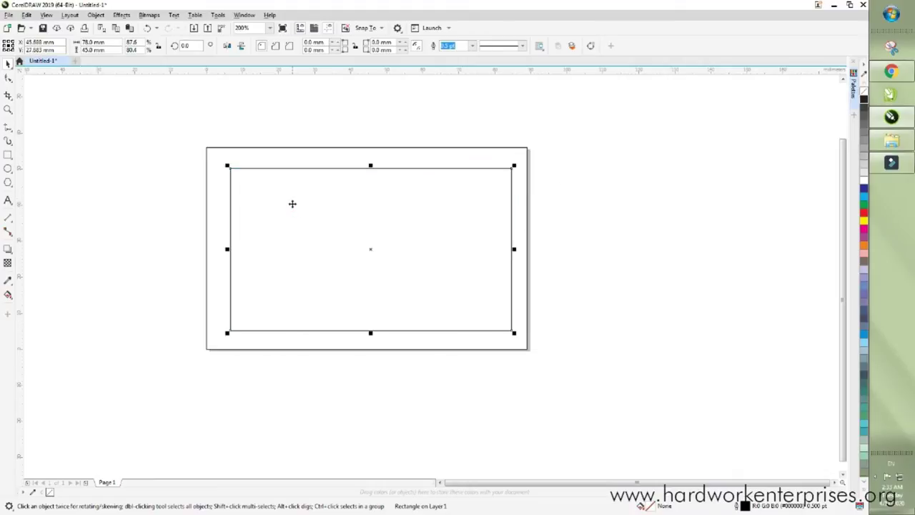
# - Select both rectangles and centre the inner one within the outer one
pyautogui.click(573, 164)
pyautogui.moveTo(574, 131); pyautogui.dragTo(100, 464)
pyautogui.click(687, 245)
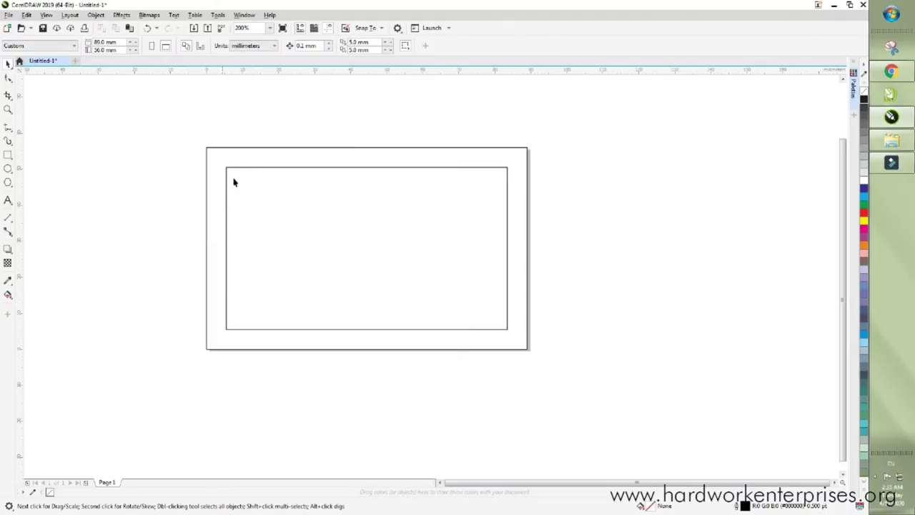
pyautogui.hotkey('ctrl', 'a')
pyautogui.click(327, 131)
# - Give the inner 78 × 45 mm rectangle a white outline
pyautogui.click(268, 28)
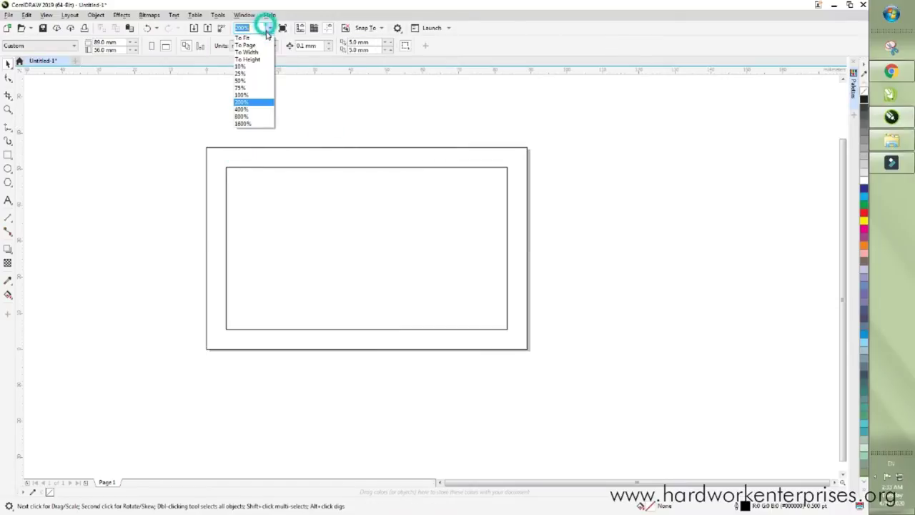
pyautogui.click(265, 35)
pyautogui.click(65, 150)
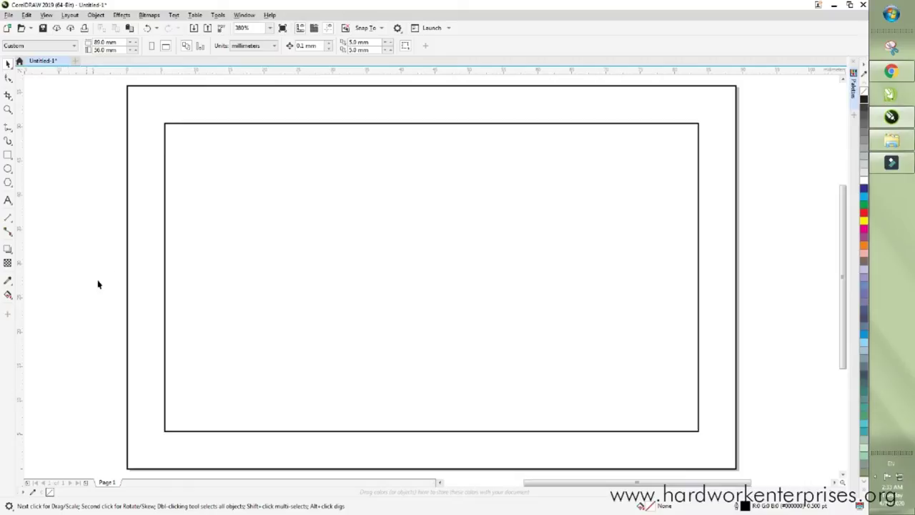
pyautogui.click(133, 250)
pyautogui.click(222, 238)
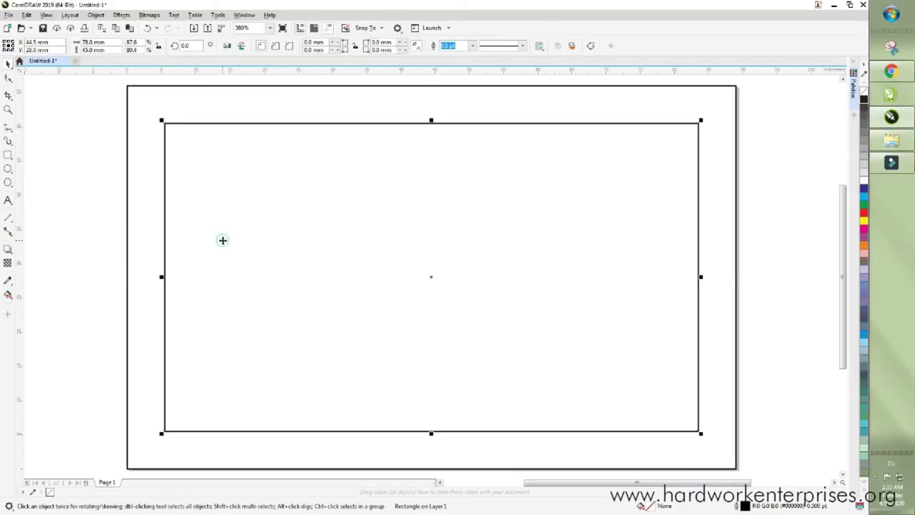
pyautogui.rightClick(863, 181)
pyautogui.click(798, 162)
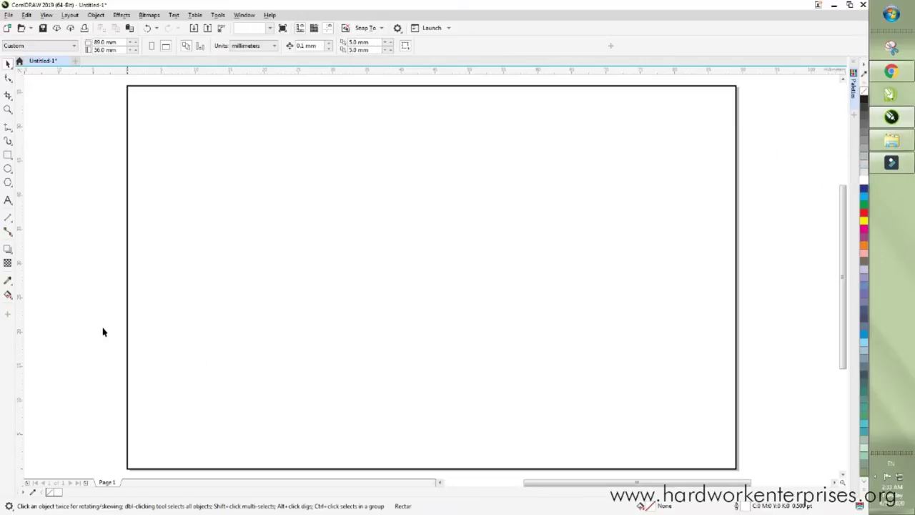
# - Apply a radial fountain fill to the card and move its glow centre up and right
pyautogui.moveTo(157, 457); pyautogui.dragTo(374, 323)
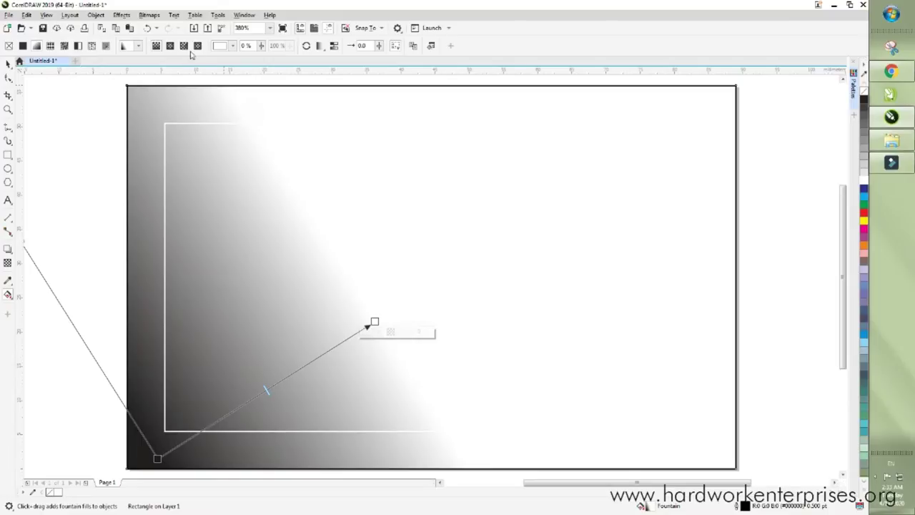
pyautogui.click(172, 46)
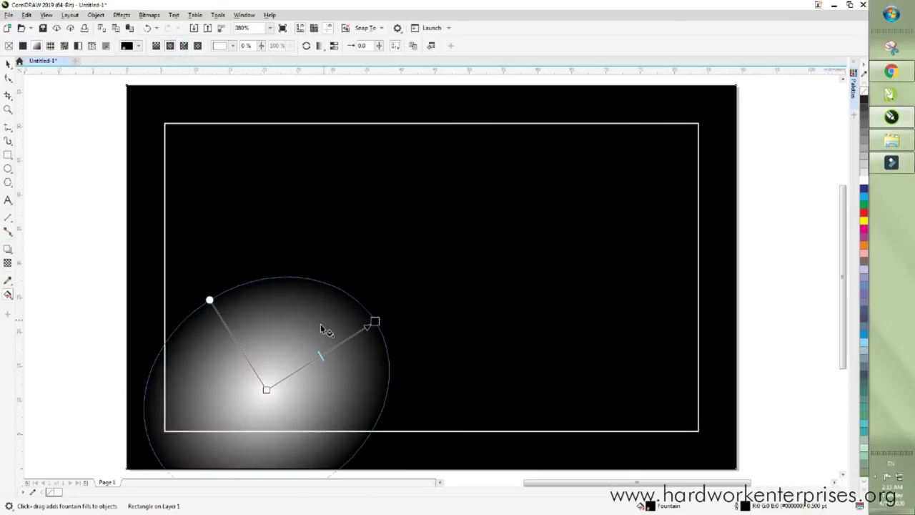
pyautogui.moveTo(375, 320); pyautogui.dragTo(465, 284)
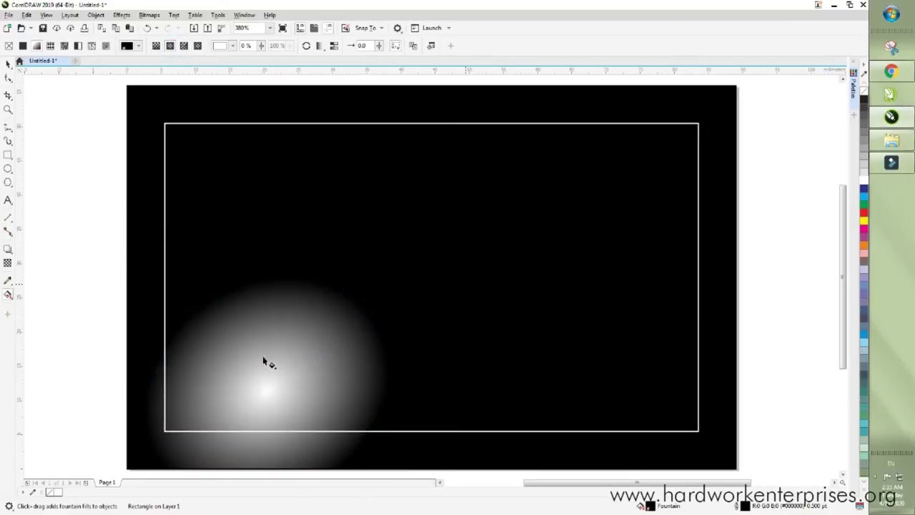
pyautogui.moveTo(266, 389); pyautogui.dragTo(605, 263)
pyautogui.scroll(-3, 458, 256)
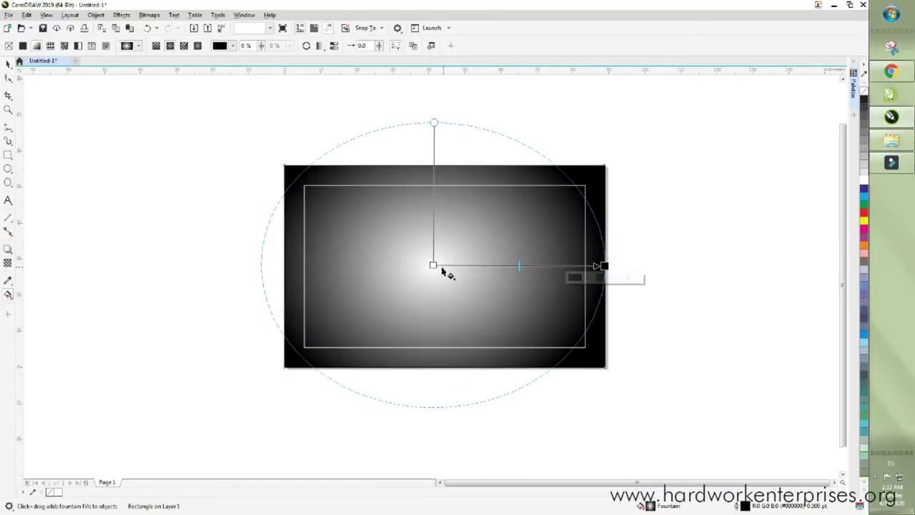
pyautogui.moveTo(433, 265); pyautogui.dragTo(443, 265)
pyautogui.moveTo(525, 266); pyautogui.dragTo(473, 266)
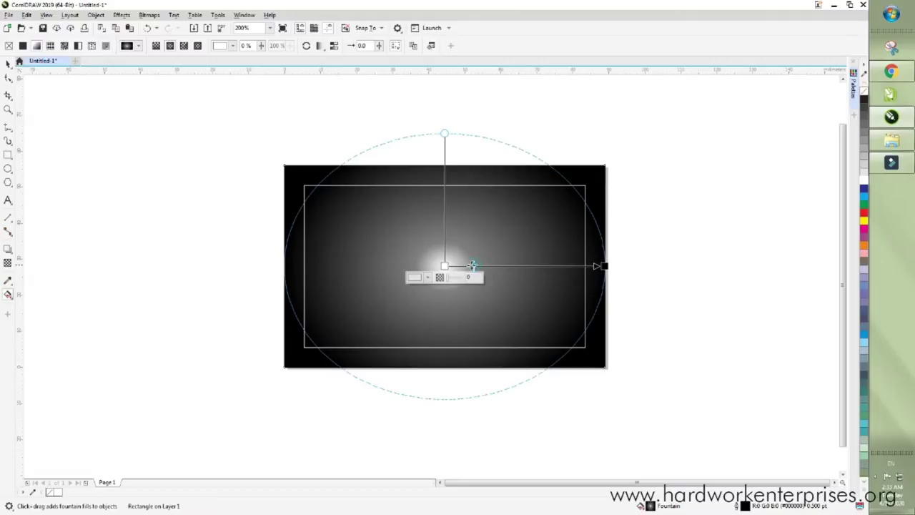
pyautogui.scroll(-1, 527, 303)
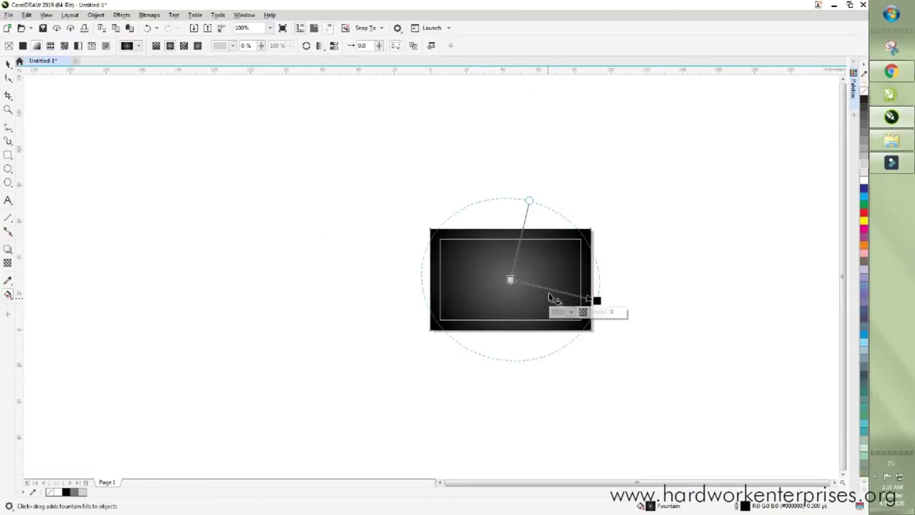
pyautogui.scroll(1, 520, 285)
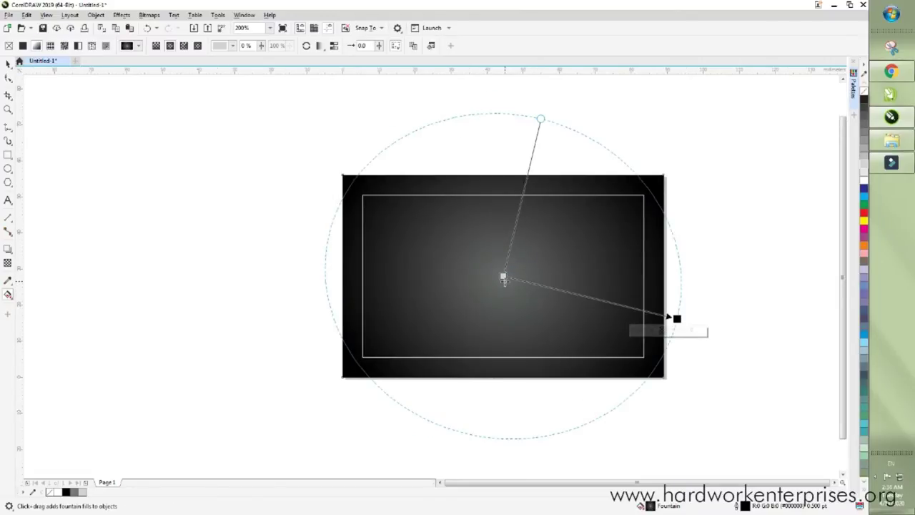
# - Lighten the radial fill's centre to grey and pull its midpoint and edge inward
pyautogui.click(504, 277)
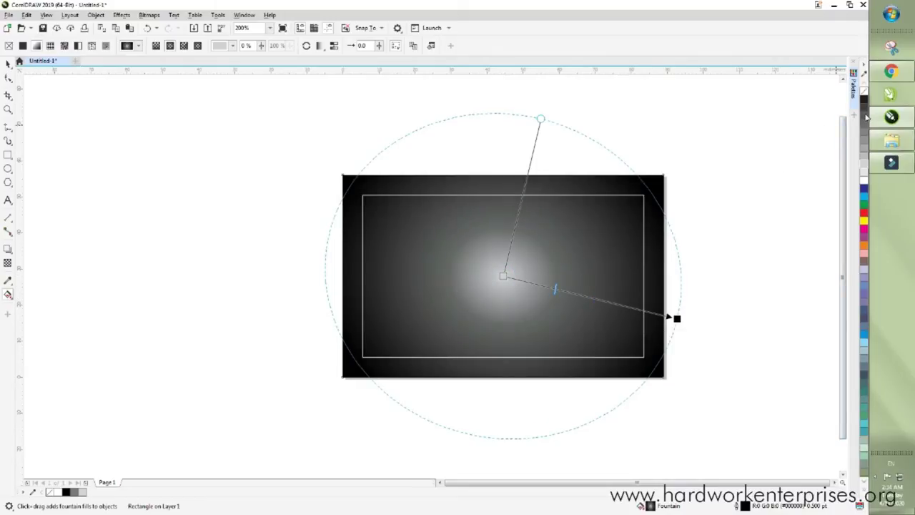
pyautogui.moveTo(584, 287); pyautogui.dragTo(551, 293)
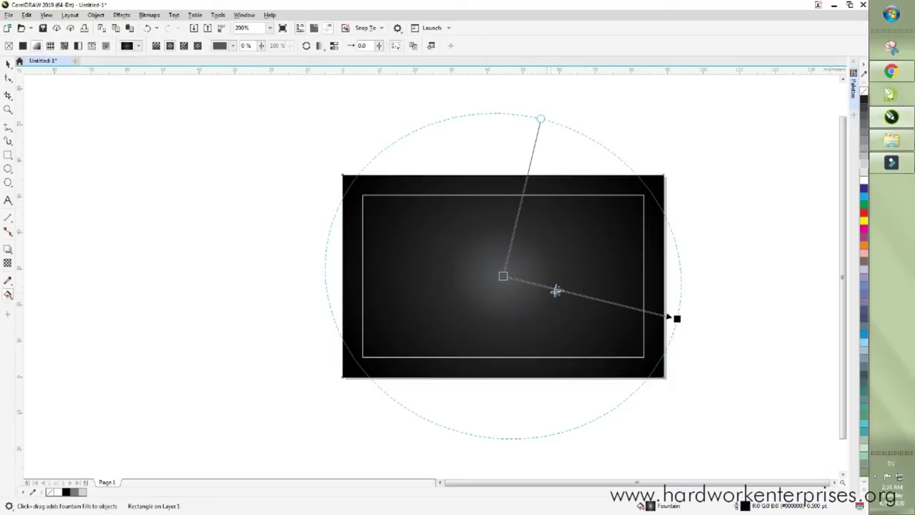
pyautogui.click(514, 277)
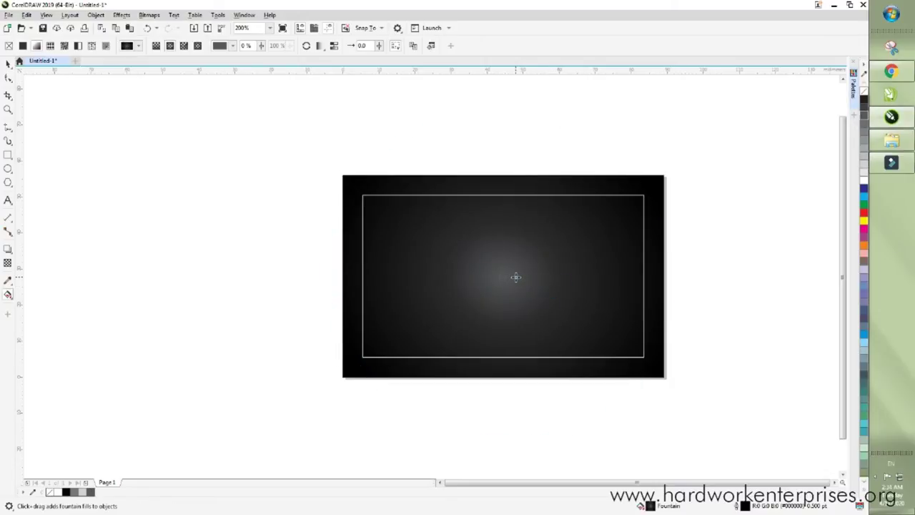
pyautogui.click(514, 277)
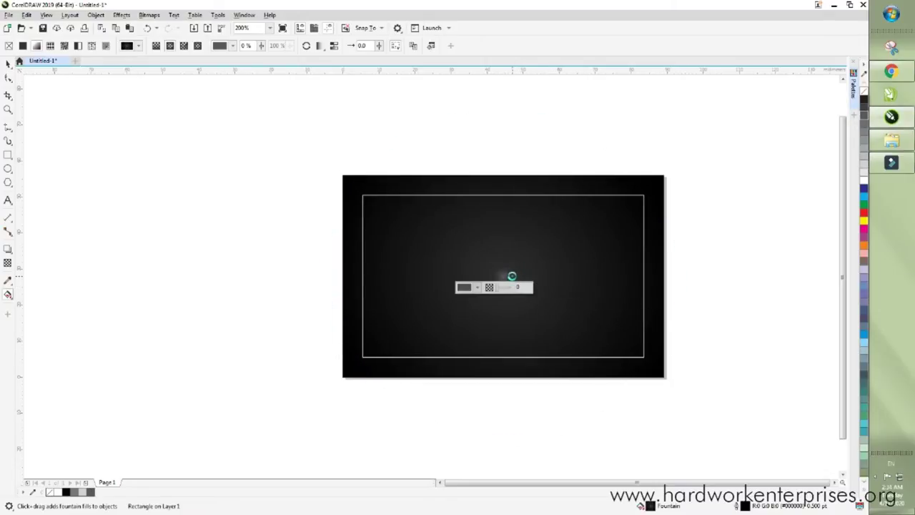
pyautogui.click(641, 314)
pyautogui.moveTo(640, 315); pyautogui.dragTo(600, 300)
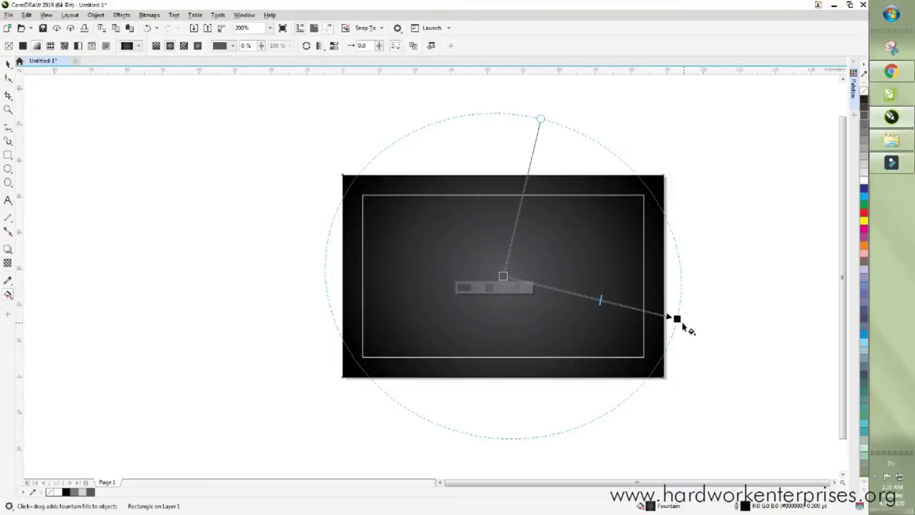
pyautogui.moveTo(676, 319); pyautogui.dragTo(658, 274)
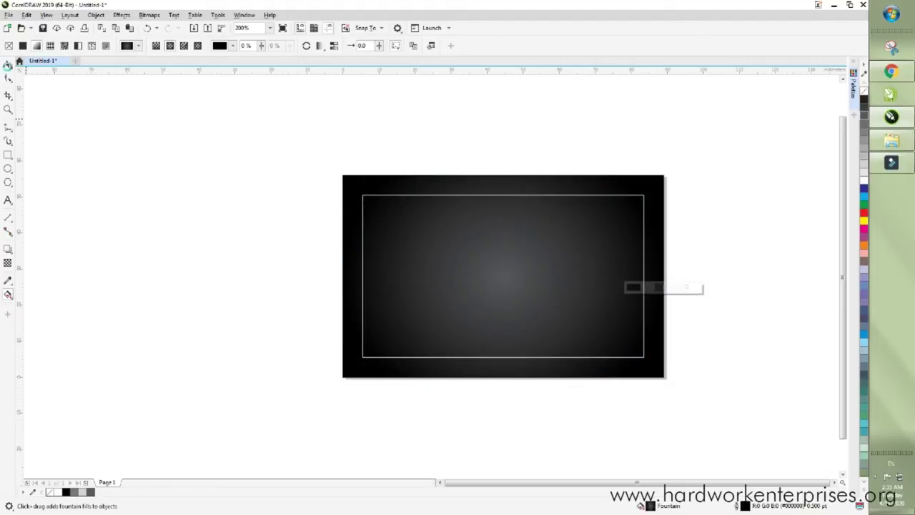
pyautogui.click(8, 63)
pyautogui.click(323, 113)
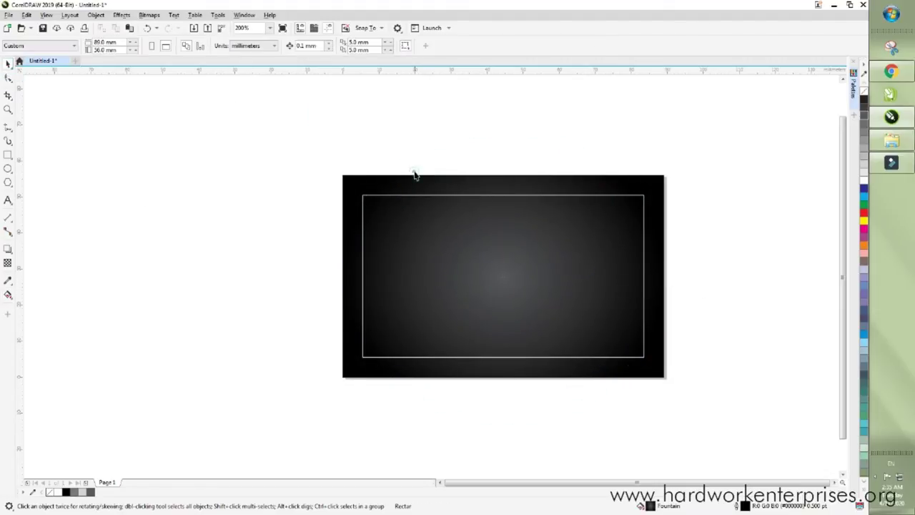
pyautogui.click(418, 139)
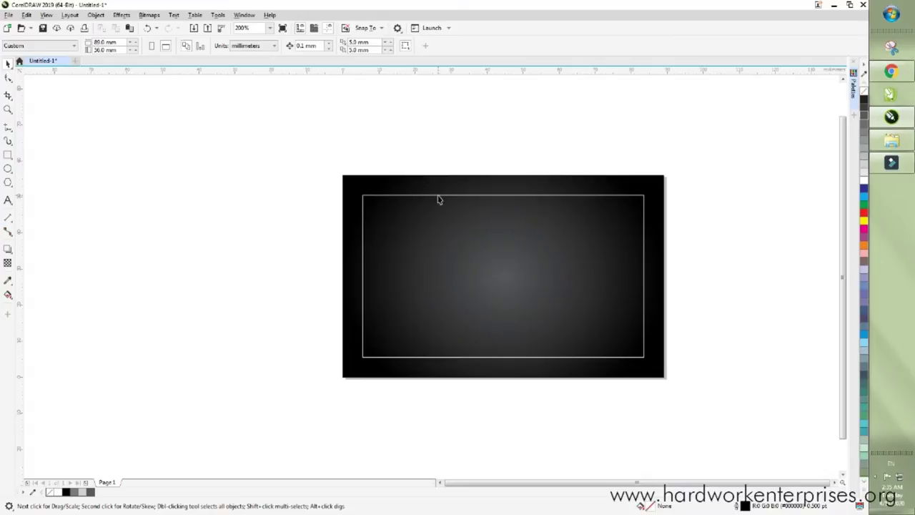
pyautogui.click(344, 147)
# - Restore the CorelDRAW window to a smaller size and zoom the page to 243%
pyautogui.click(850, 5)
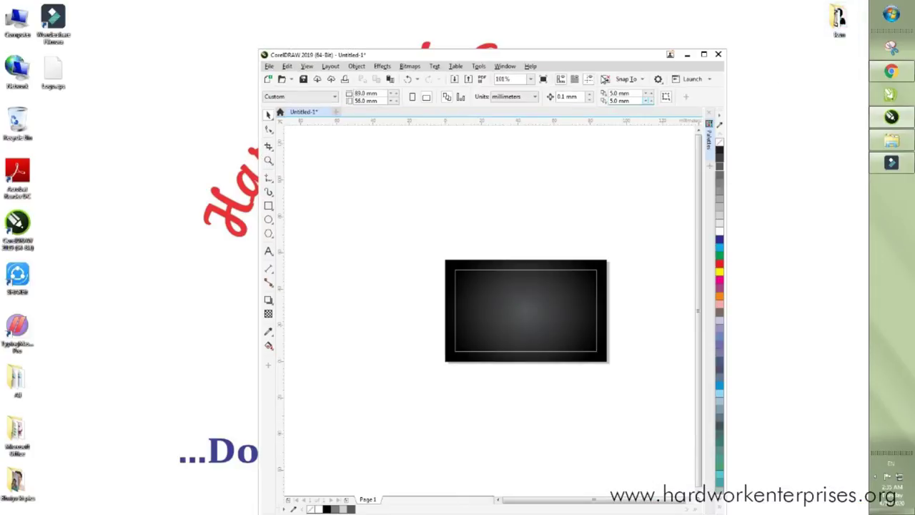
pyautogui.moveTo(569, 60); pyautogui.dragTo(525, 29)
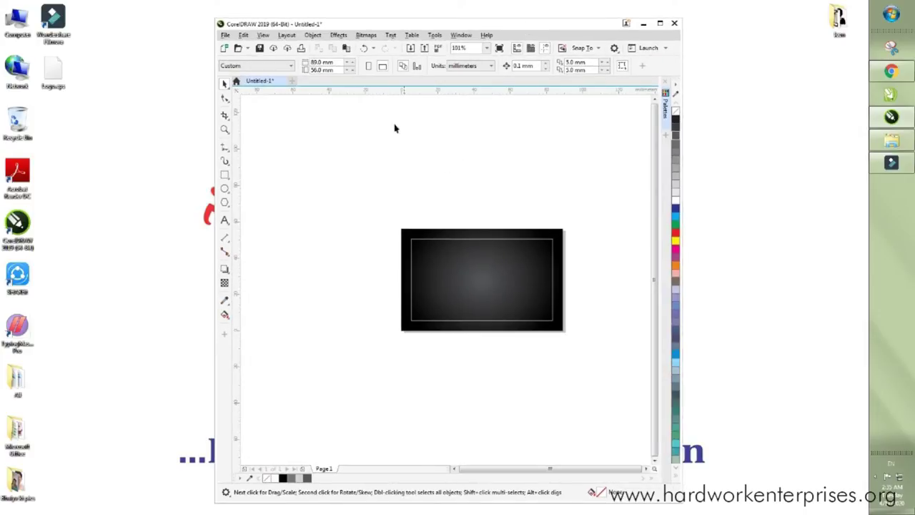
pyautogui.click(486, 48)
pyautogui.click(464, 58)
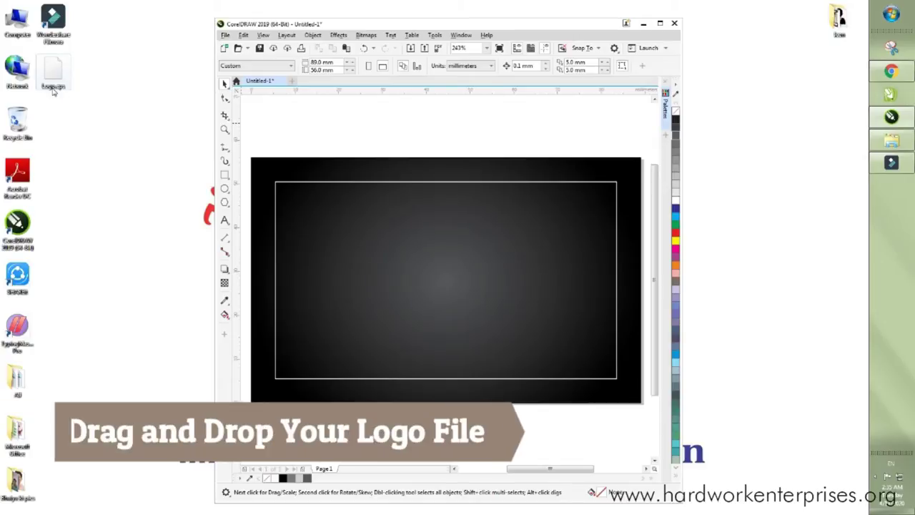
# - Import the Logo EPS from the desktop as curves and place it right of the card
pyautogui.moveTo(54, 74); pyautogui.dragTo(299, 178)
pyautogui.moveTo(352, 205); pyautogui.dragTo(350, 204)
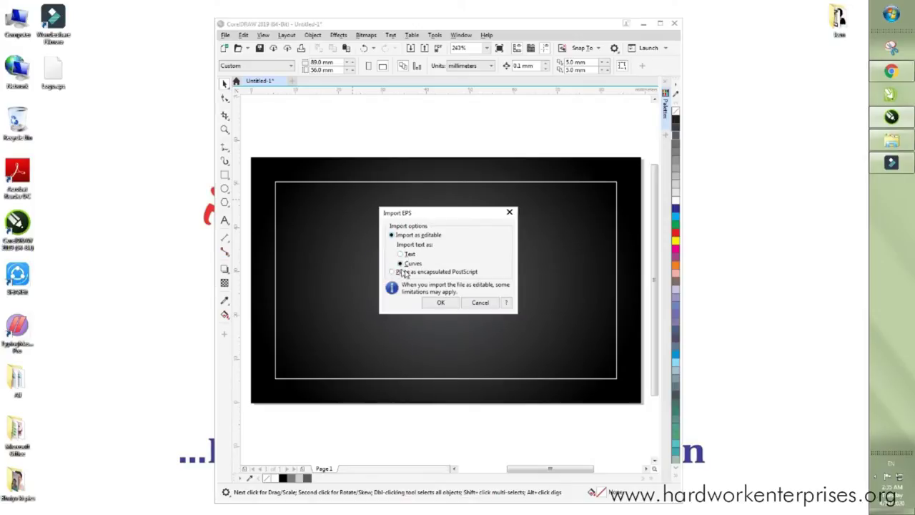
pyautogui.click(438, 303)
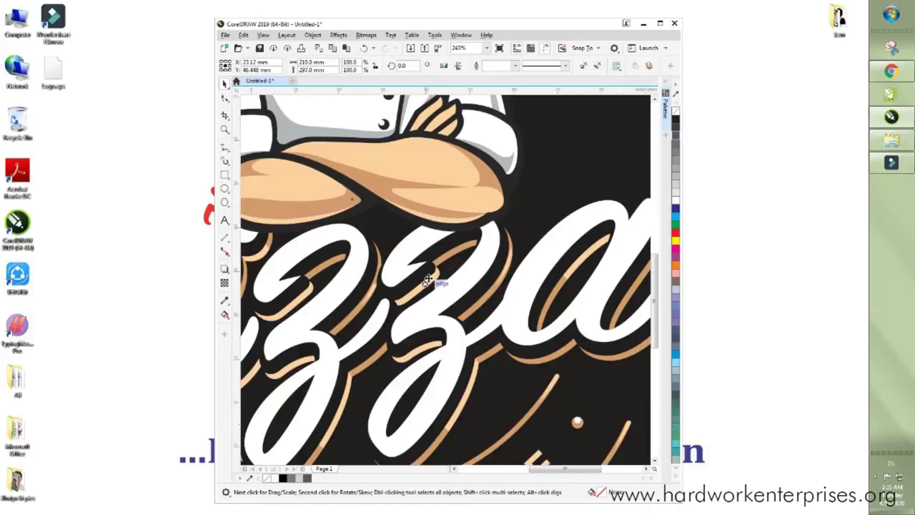
pyautogui.scroll(-6, 439, 260)
pyautogui.moveTo(448, 243); pyautogui.dragTo(530, 234)
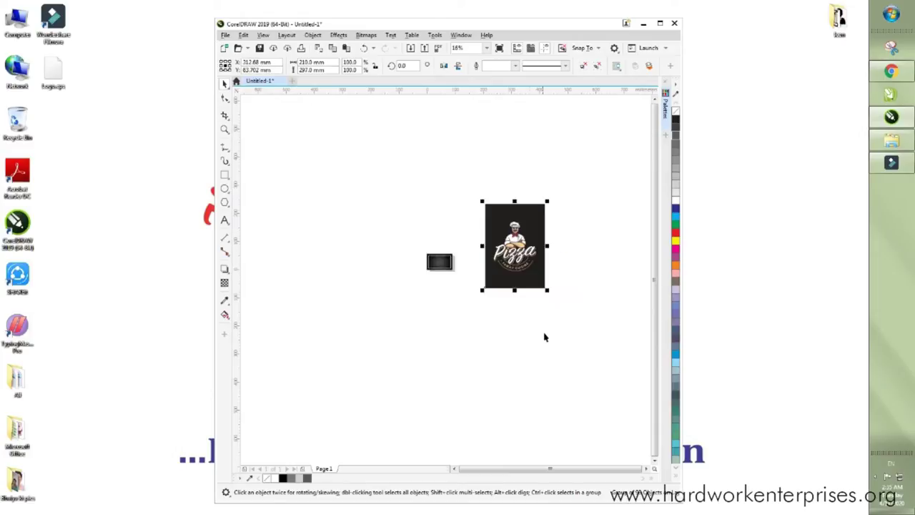
# - Ungroup all parts of the logo and delete its empty rectangle frame
pyautogui.rightClick(533, 226)
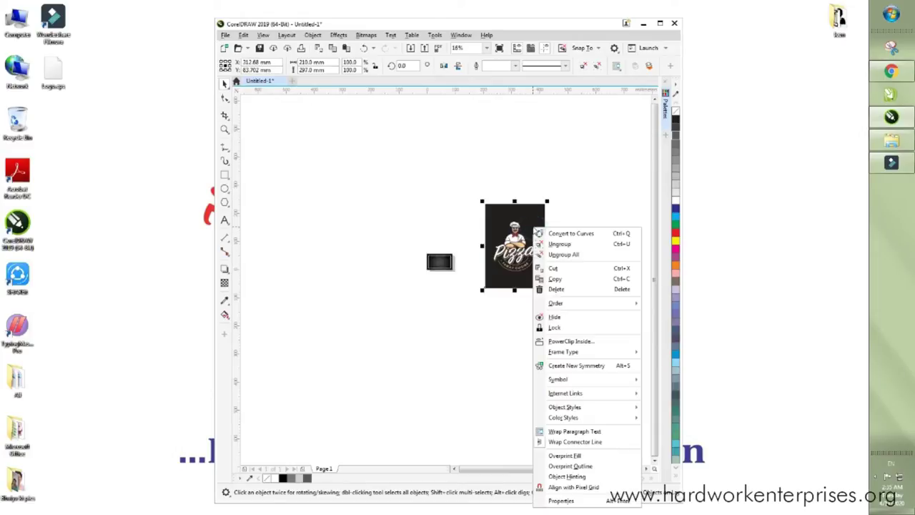
pyautogui.click(578, 255)
pyautogui.click(578, 219)
pyautogui.click(539, 216)
pyautogui.moveTo(539, 216); pyautogui.dragTo(451, 153)
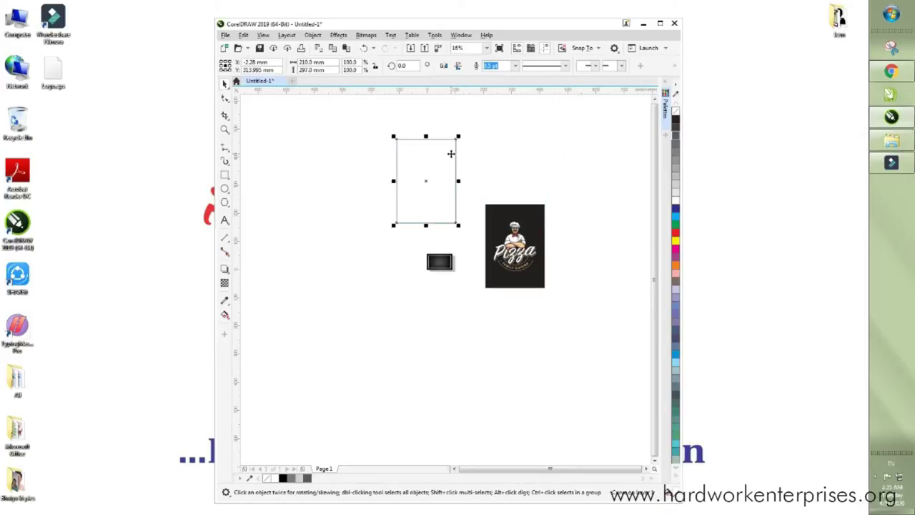
pyautogui.rightClick(450, 154)
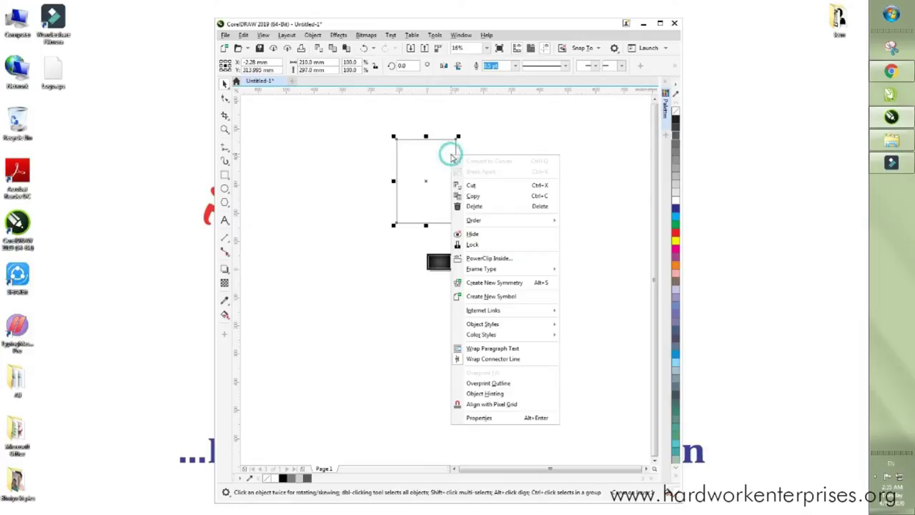
pyautogui.click(475, 207)
# - Delete the logo's black background rectangle and select the remaining chef parts
pyautogui.click(504, 207)
pyautogui.moveTo(508, 212); pyautogui.dragTo(430, 143)
pyautogui.rightClick(439, 151)
pyautogui.click(463, 204)
pyautogui.moveTo(484, 188); pyautogui.dragTo(596, 309)
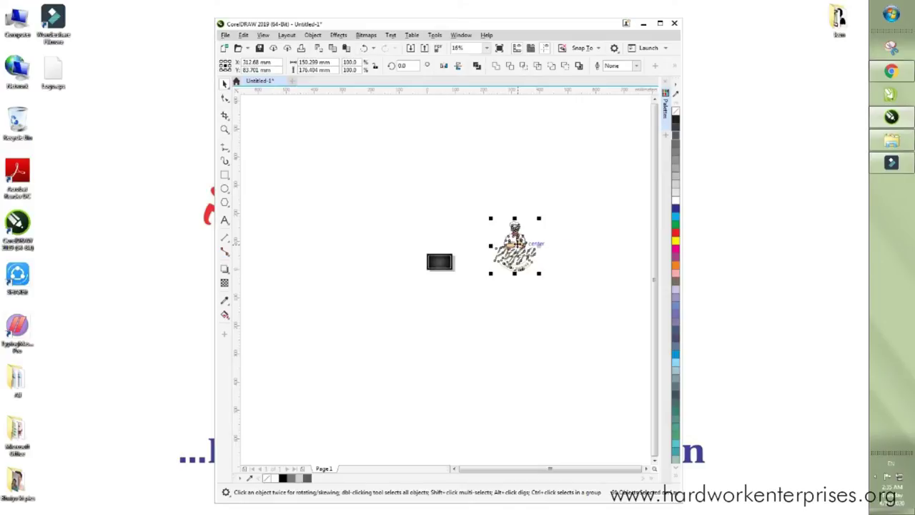
# - Group the chef logo parts, scale the logo down and set it on the card's left side
pyautogui.rightClick(518, 246)
pyautogui.click(546, 276)
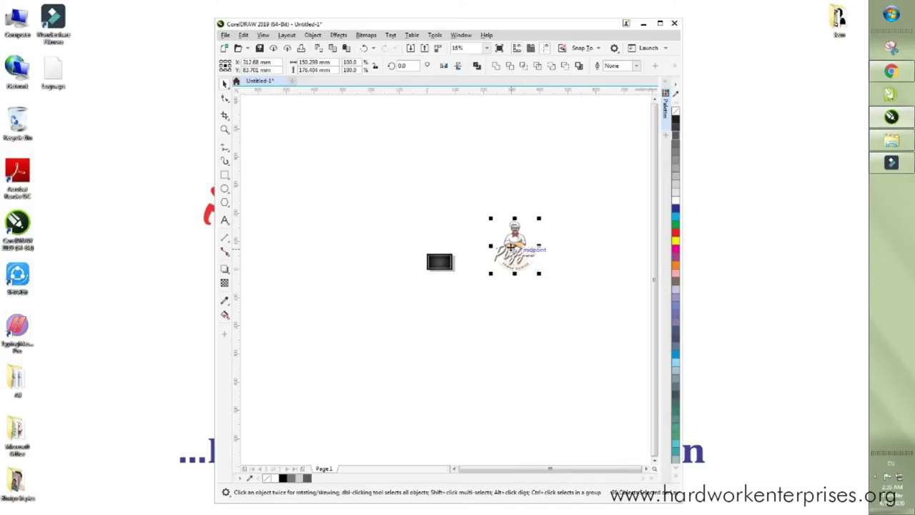
pyautogui.scroll(2, 512, 244)
pyautogui.moveTo(440, 142); pyautogui.dragTo(394, 299)
pyautogui.scroll(-1, 586, 286)
pyautogui.scroll(2, 396, 300)
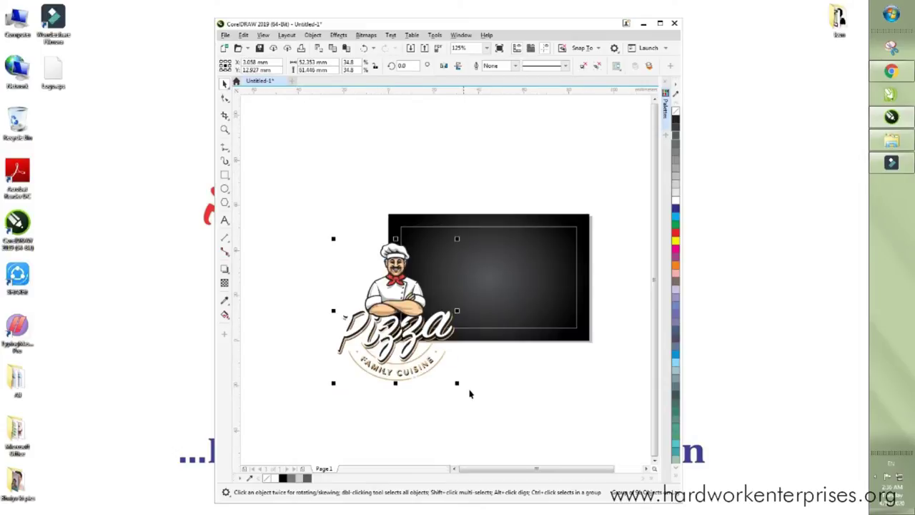
pyautogui.moveTo(458, 385); pyautogui.dragTo(442, 279)
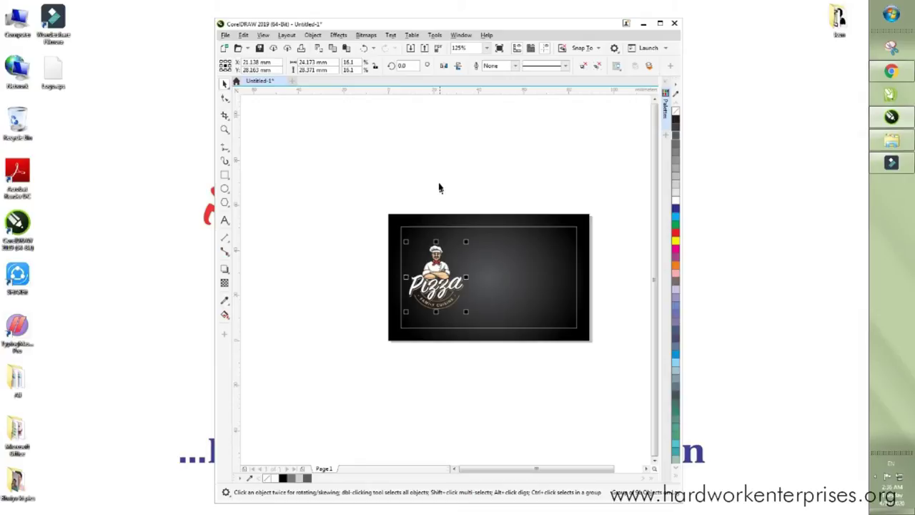
pyautogui.click(437, 182)
pyautogui.scroll(1, 436, 182)
pyautogui.scroll(-2, 311, 166)
pyautogui.moveTo(300, 143); pyautogui.dragTo(586, 331)
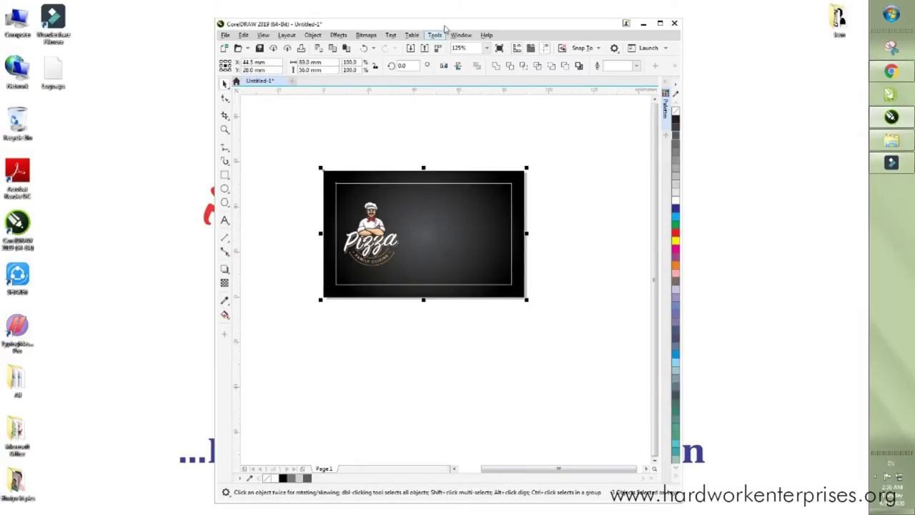
# - Zoom to the selected card and Ungroup All on the chef logo
pyautogui.click(488, 47)
pyautogui.click(463, 56)
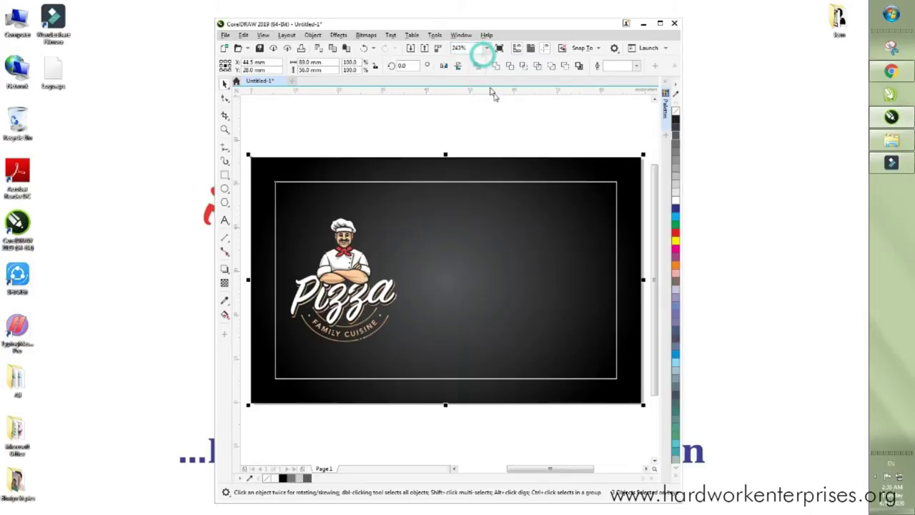
pyautogui.click(502, 105)
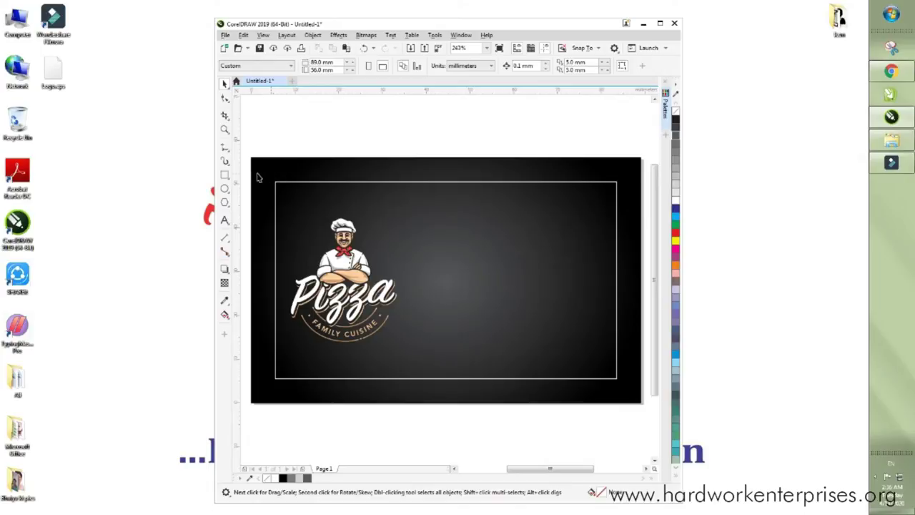
pyautogui.click(304, 132)
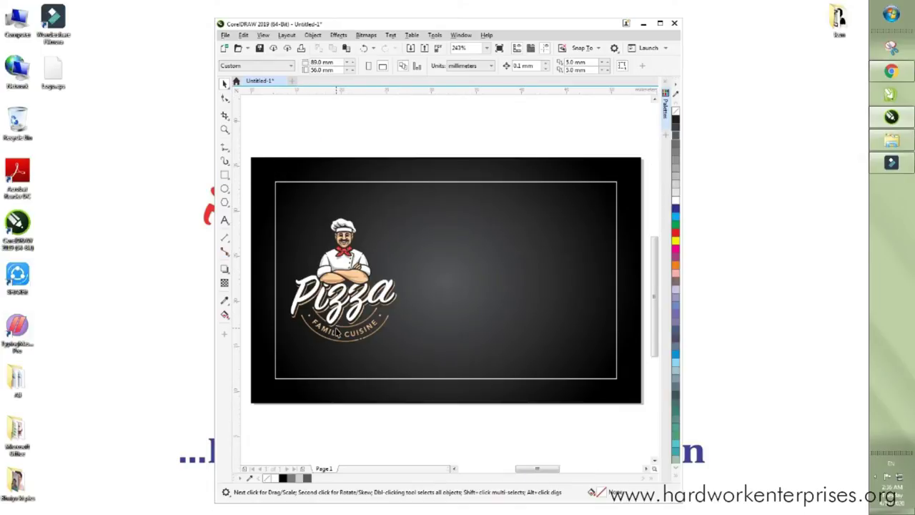
pyautogui.scroll(2, 339, 331)
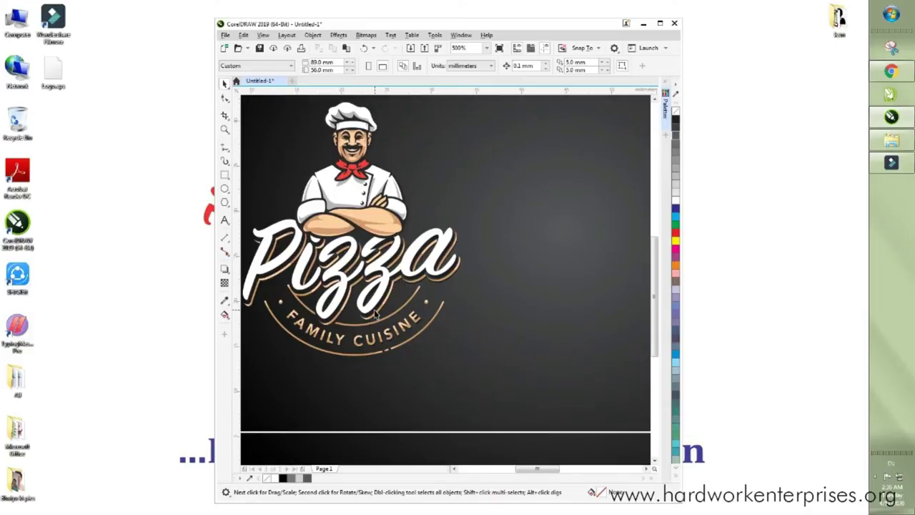
pyautogui.scroll(-2, 374, 314)
pyautogui.click(366, 289)
pyautogui.rightClick(369, 287)
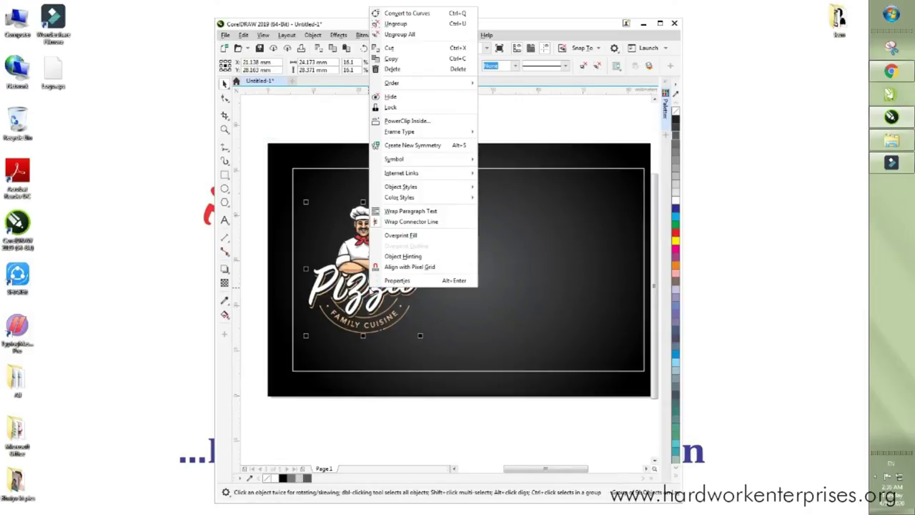
pyautogui.click(399, 34)
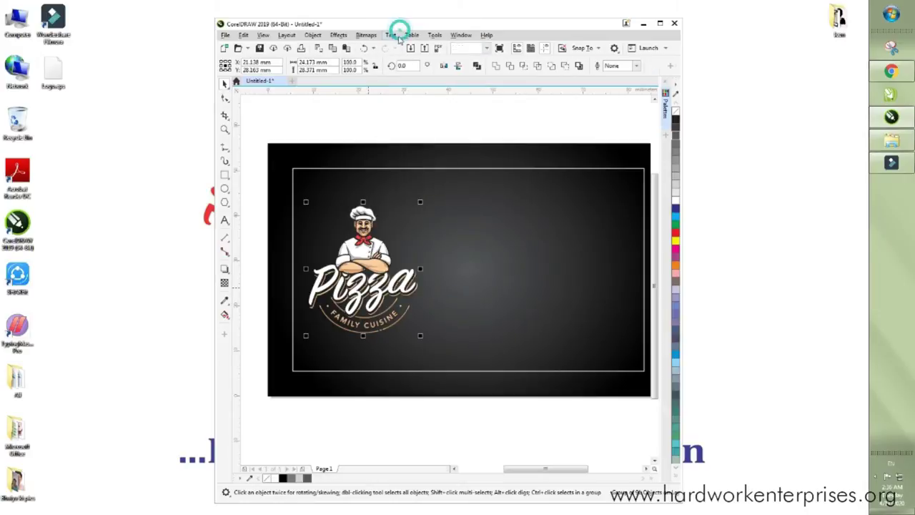
pyautogui.click(343, 122)
pyautogui.scroll(-2, 305, 165)
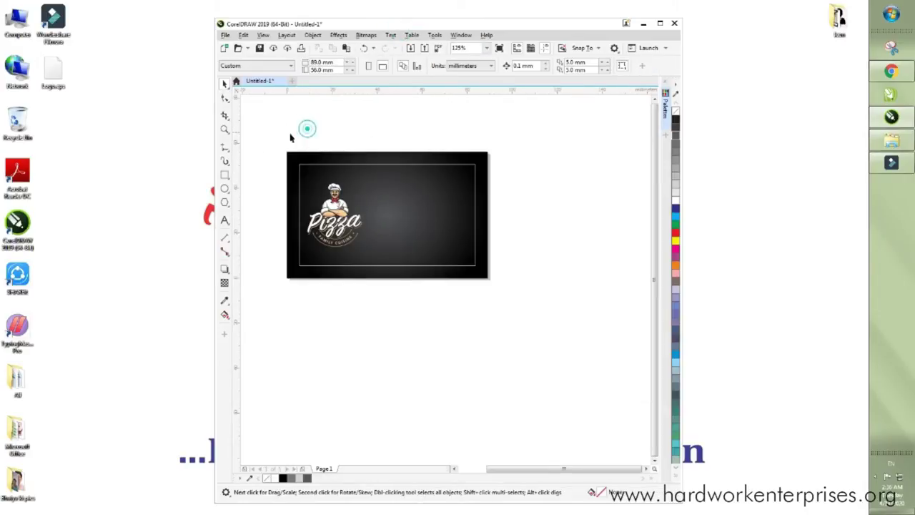
pyautogui.click(224, 175)
# - Draw a thin 76 × 1.27 mm bar and move it below the card
pyautogui.moveTo(298, 127); pyautogui.dragTo(472, 127)
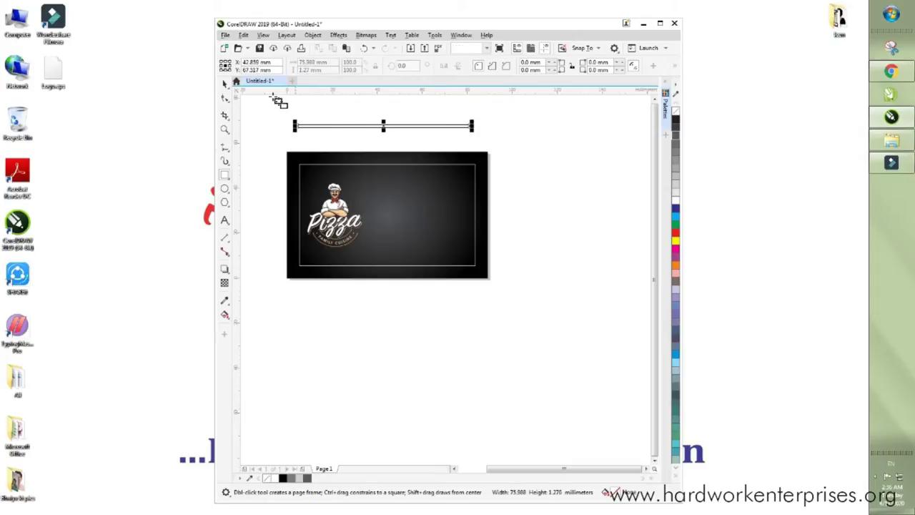
pyautogui.click(226, 84)
pyautogui.moveTo(383, 125); pyautogui.dragTo(384, 303)
# - Copy the logo's darker tan onto the bar with the Attributes Eyedropper, then select the bar
pyautogui.click(226, 301)
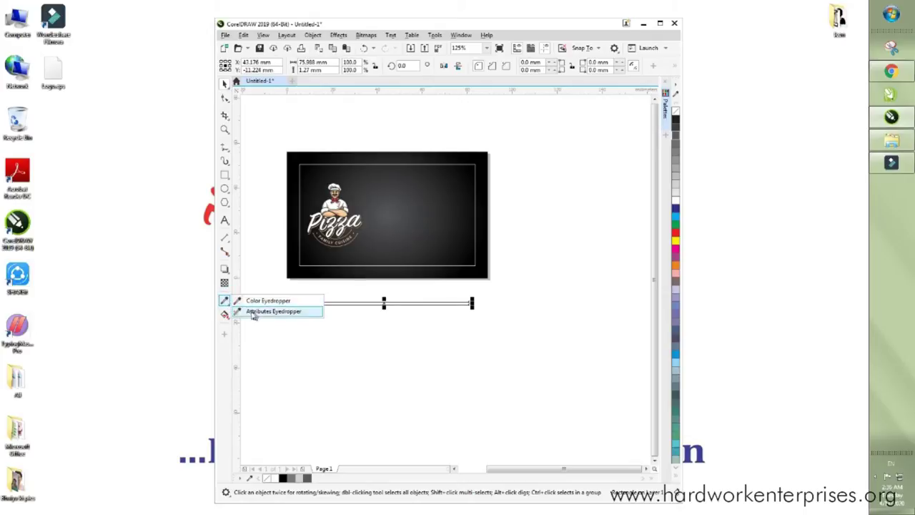
pyautogui.click(255, 310)
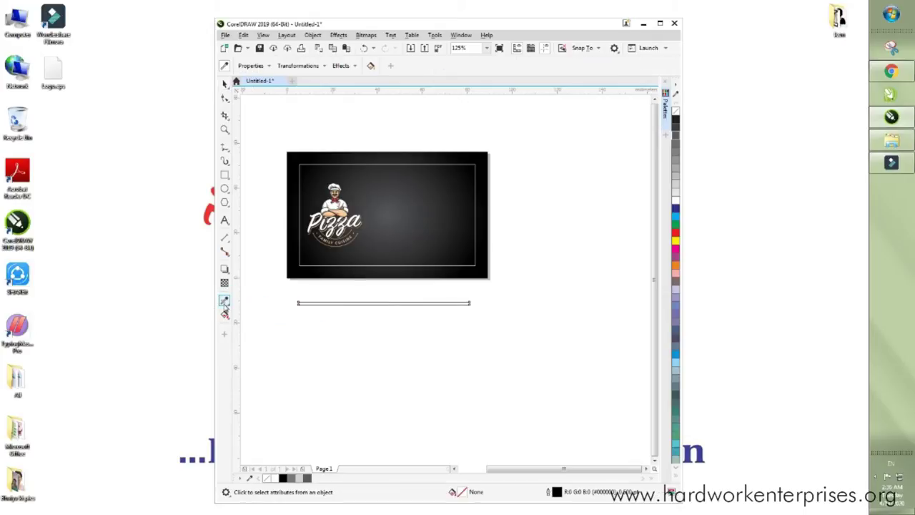
pyautogui.click(226, 303)
pyautogui.rightClick(227, 305)
pyautogui.click(227, 306)
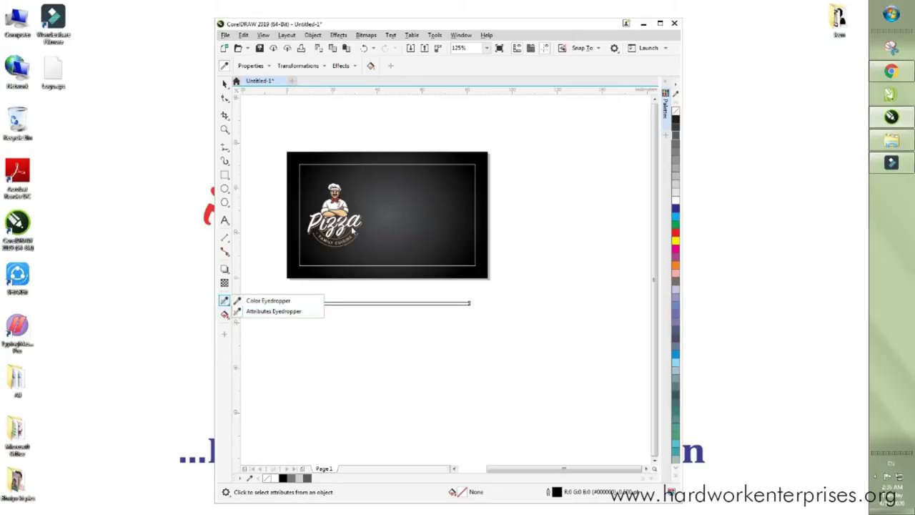
pyautogui.scroll(8, 310, 259)
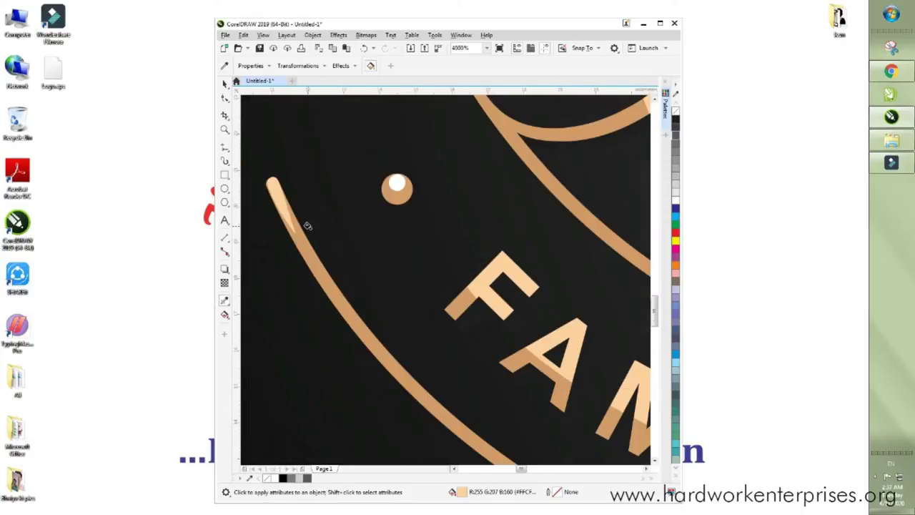
pyautogui.scroll(-8, 303, 243)
pyautogui.scroll(8, 314, 299)
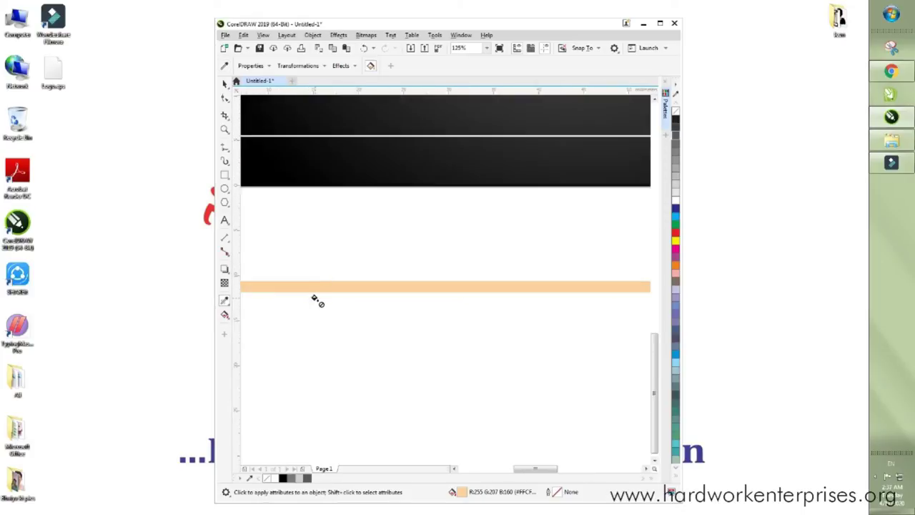
pyautogui.scroll(-7, 360, 284)
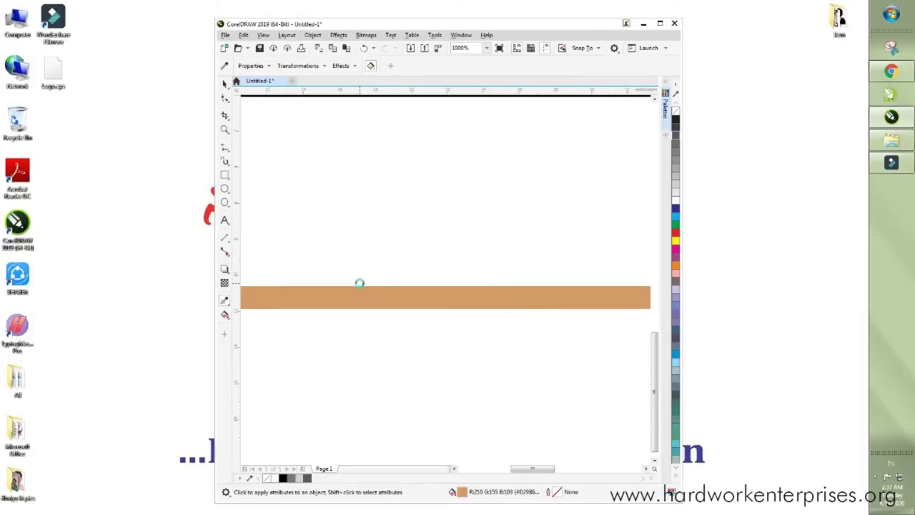
pyautogui.click(224, 85)
pyautogui.click(286, 254)
pyautogui.click(323, 286)
# - Halve the tan bar's thickness to about 0.635 mm
pyautogui.scroll(2, 479, 285)
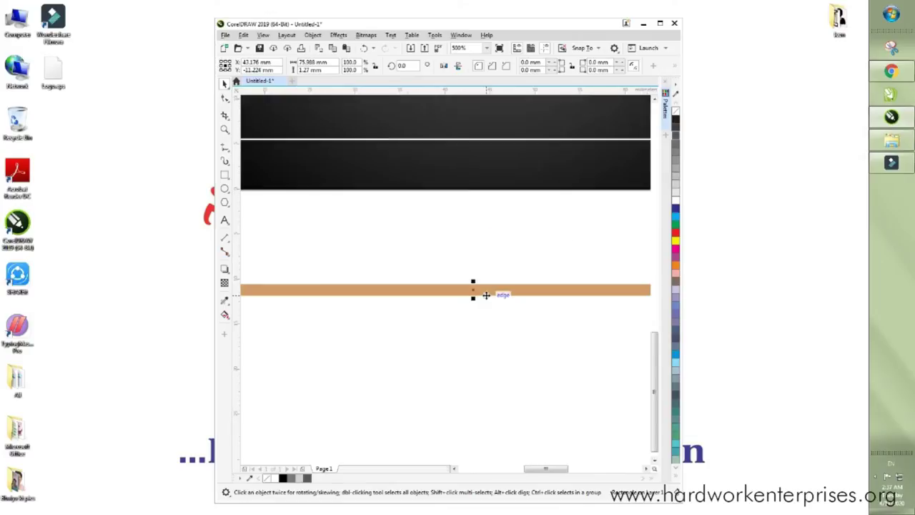
pyautogui.moveTo(472, 294); pyautogui.dragTo(474, 290)
pyautogui.scroll(4, 474, 288)
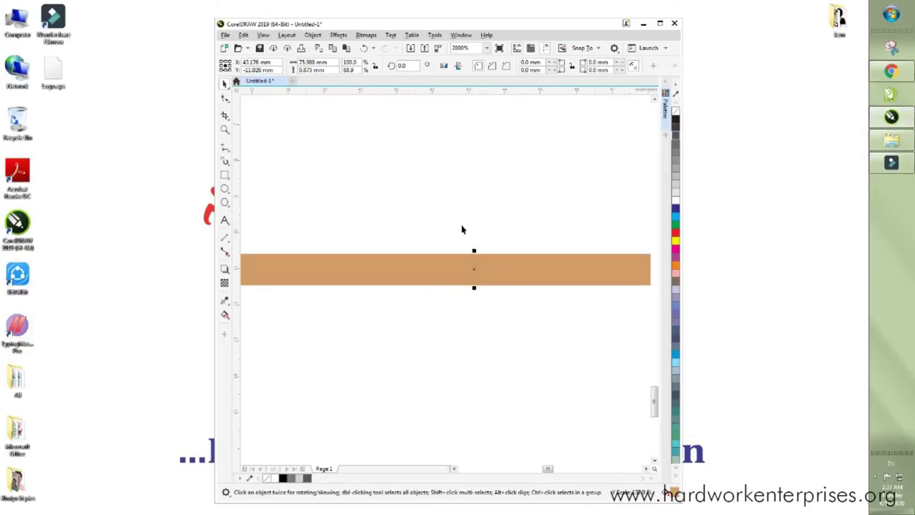
pyautogui.click(463, 231)
# - Zoom into the logo and copy the rounded tip of its curved tan stroke
pyautogui.scroll(-6, 474, 336)
pyautogui.scroll(4, 443, 315)
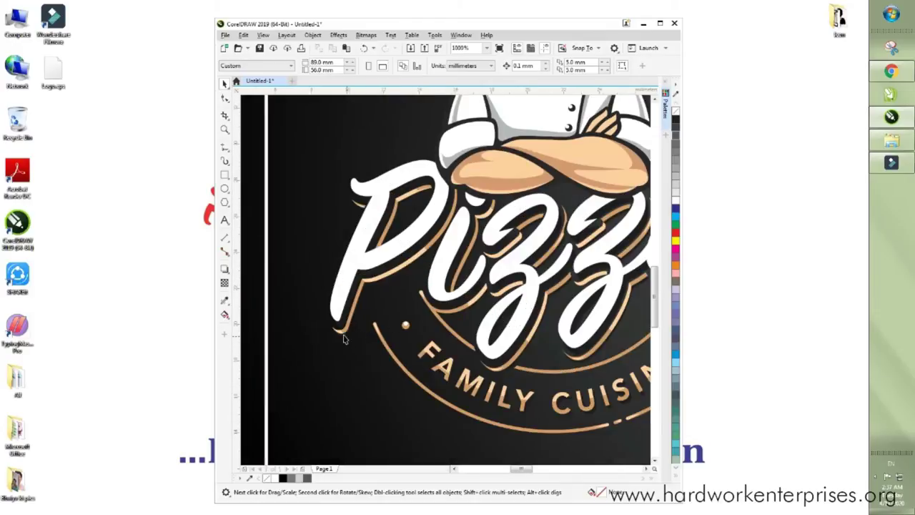
pyautogui.scroll(8, 422, 296)
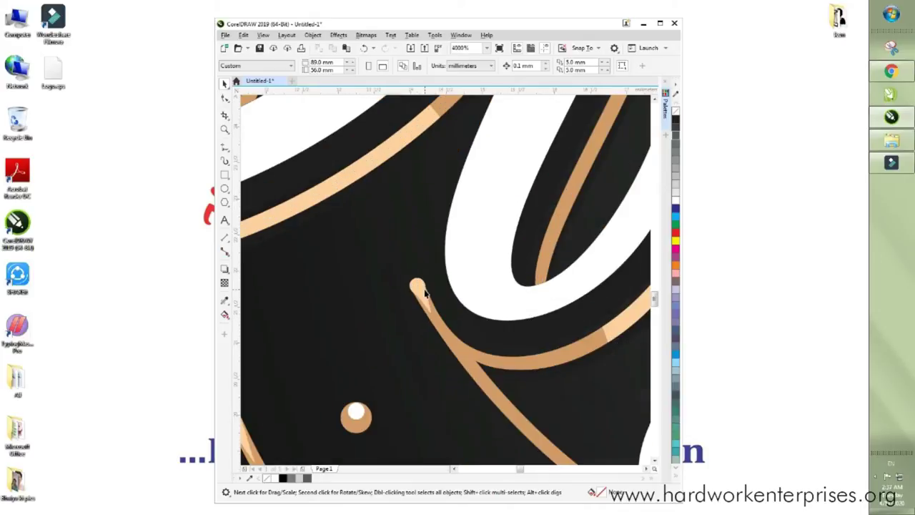
pyautogui.click(412, 285)
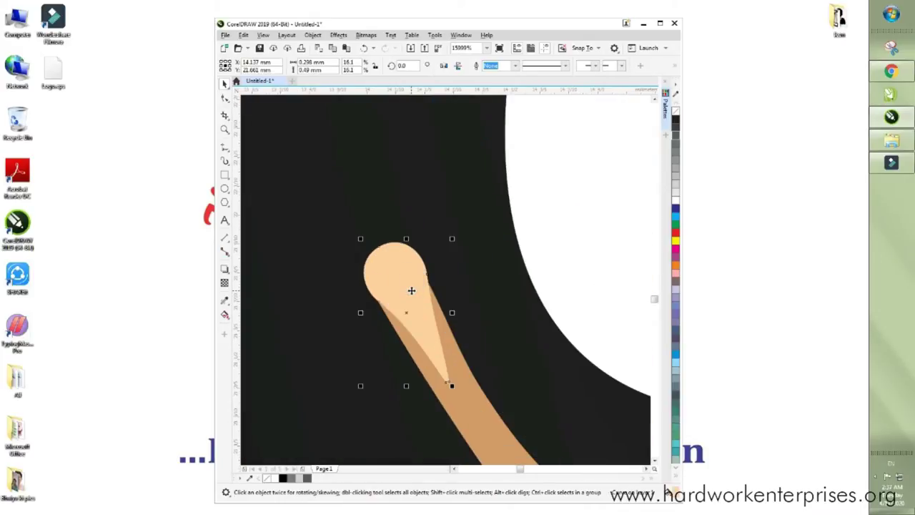
pyautogui.rightClick(411, 291)
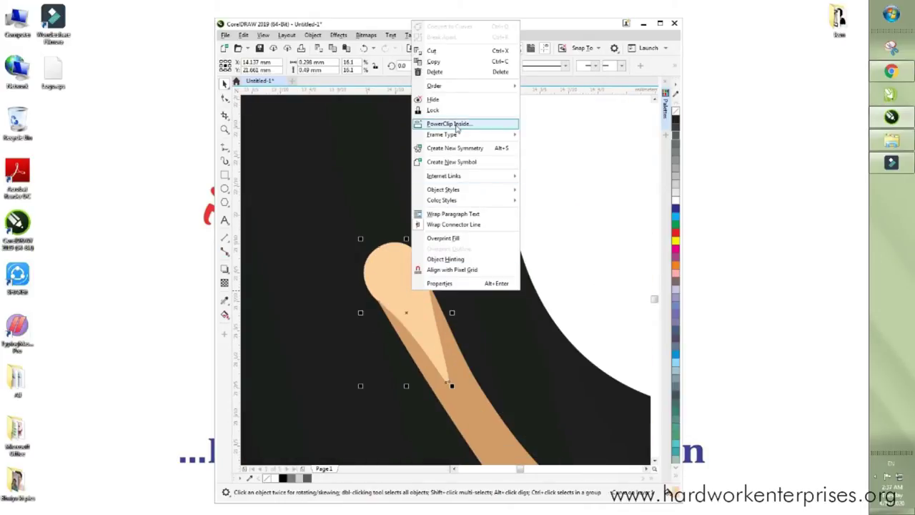
pyautogui.click(446, 62)
# - Move the teardrop tip near the tan line and rotate it to lie horizontally
pyautogui.click(660, 24)
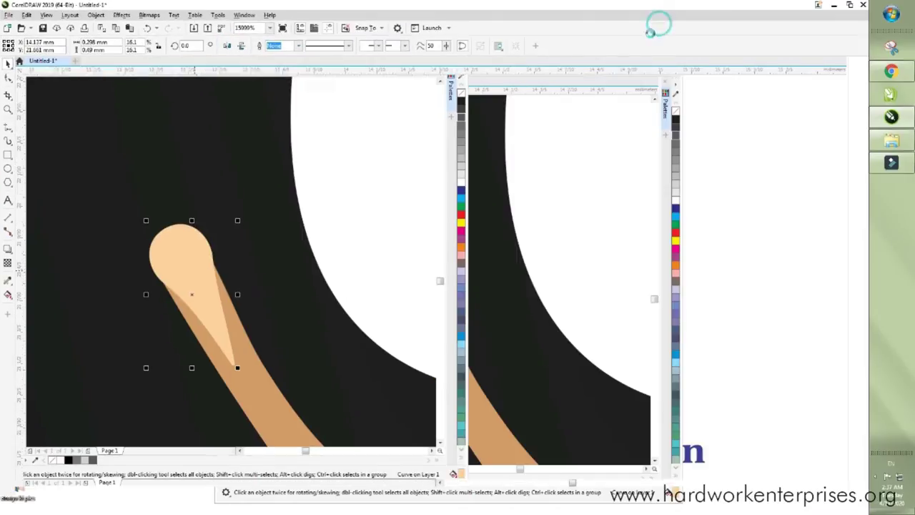
pyautogui.scroll(-1, 352, 245)
pyautogui.scroll(-4, 352, 246)
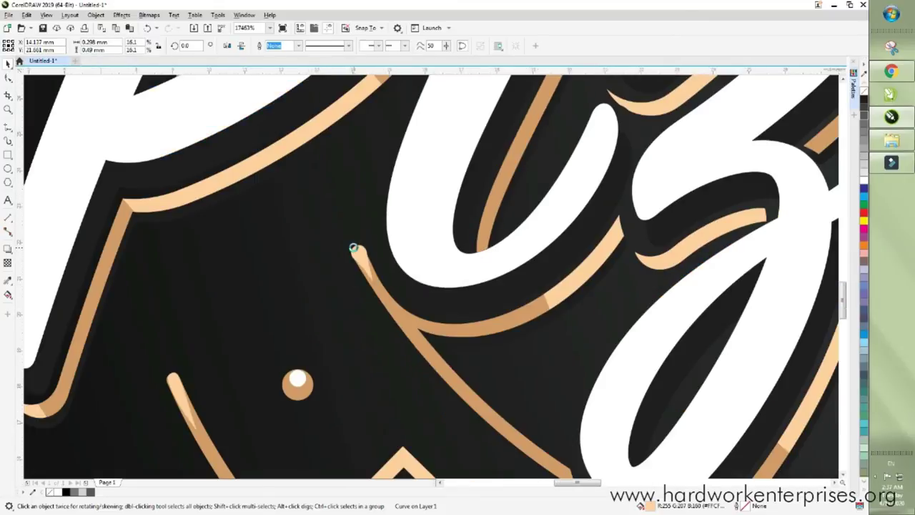
pyautogui.scroll(-1, 356, 253)
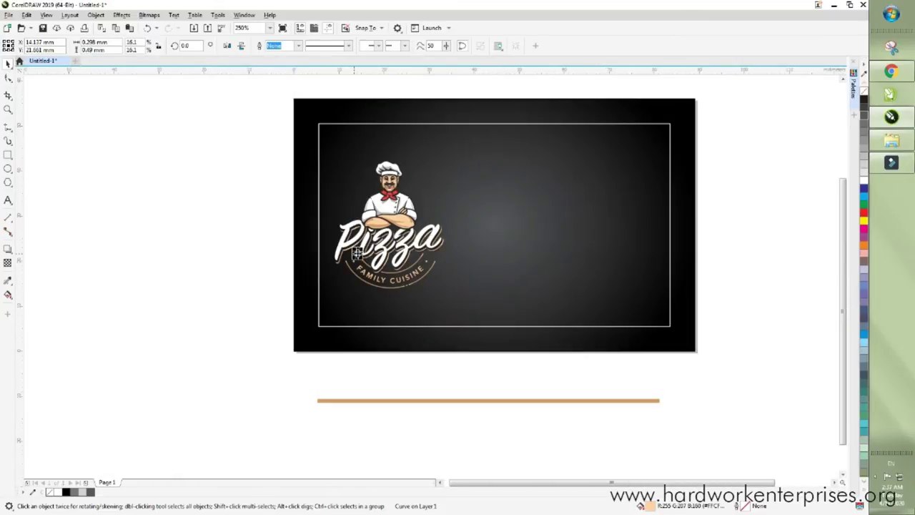
pyautogui.moveTo(321, 395); pyautogui.dragTo(323, 401)
pyautogui.scroll(3, 322, 397)
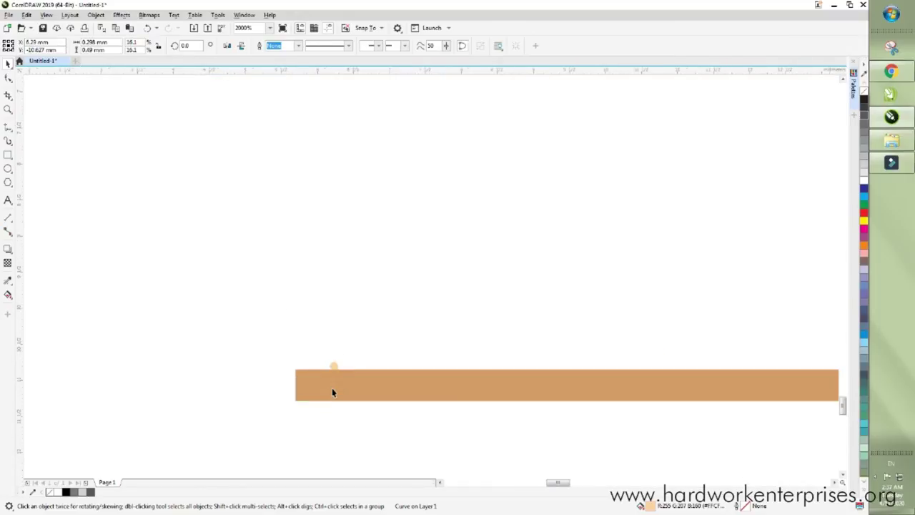
pyautogui.moveTo(344, 303); pyautogui.dragTo(305, 266)
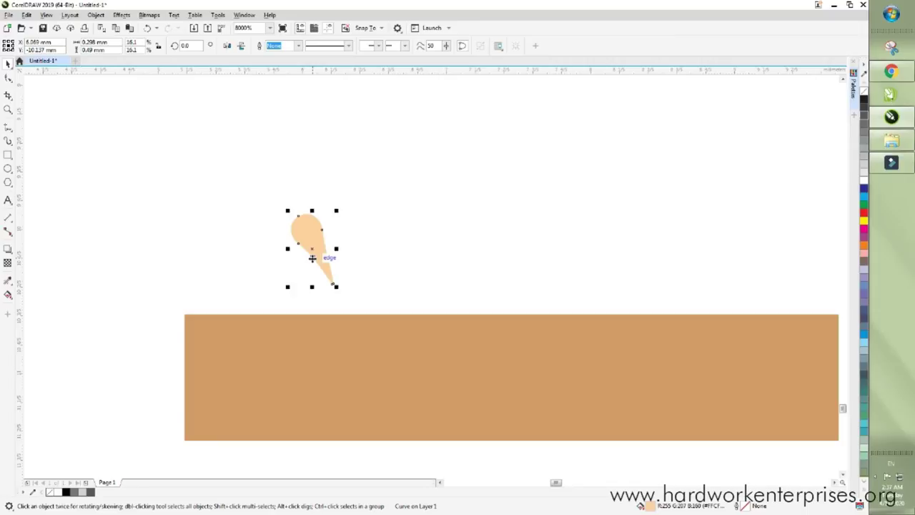
pyautogui.click(308, 232)
pyautogui.moveTo(338, 287); pyautogui.dragTo(382, 228)
pyautogui.click(342, 246)
# - Scale the teardrop to about 78% and seat it on the tan line's left end
pyautogui.moveTo(356, 265); pyautogui.dragTo(429, 294)
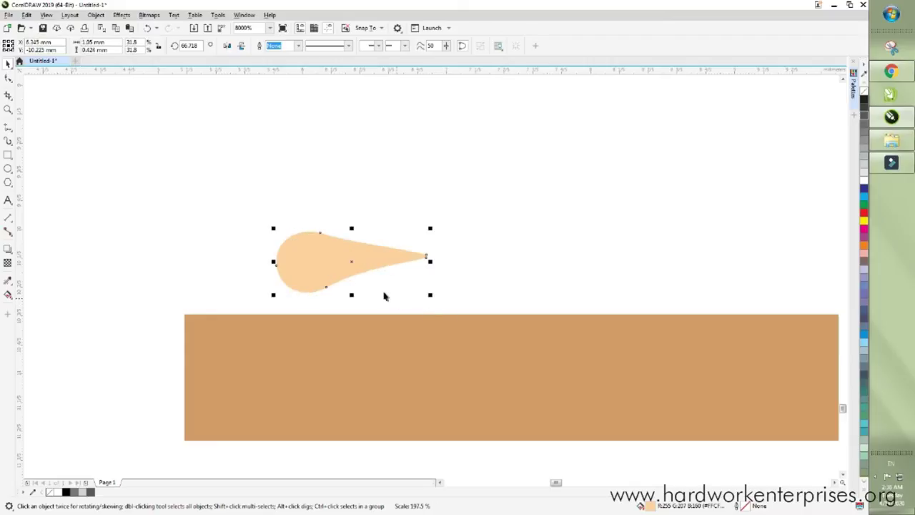
pyautogui.moveTo(317, 246); pyautogui.dragTo(199, 355)
pyautogui.scroll(-1, 251, 292)
pyautogui.moveTo(284, 346); pyautogui.dragTo(464, 456)
pyautogui.moveTo(311, 374); pyautogui.dragTo(305, 329)
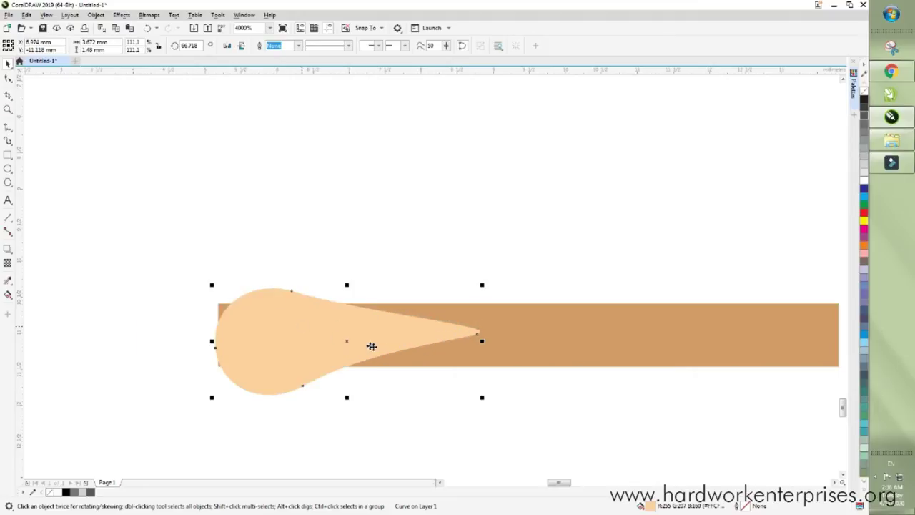
pyautogui.moveTo(483, 398); pyautogui.dragTo(440, 380)
pyautogui.moveTo(317, 327); pyautogui.dragTo(308, 328)
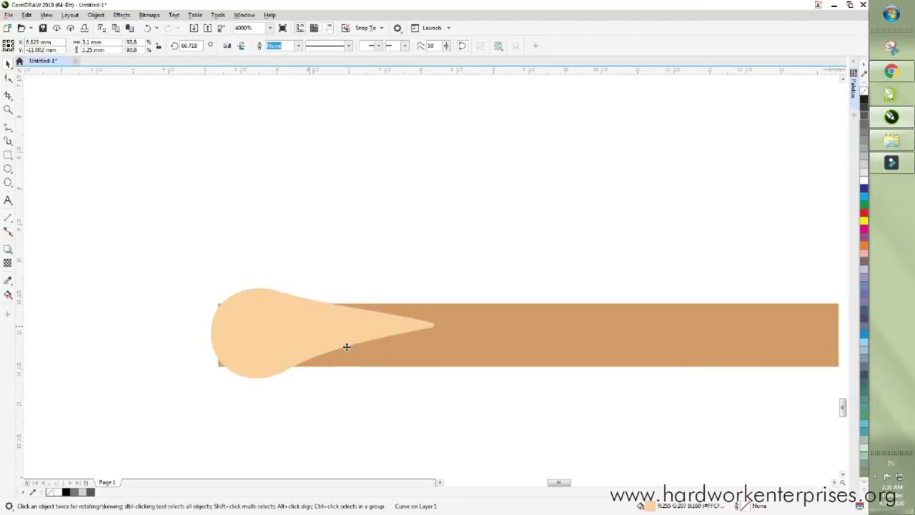
pyautogui.moveTo(436, 381); pyautogui.dragTo(386, 360)
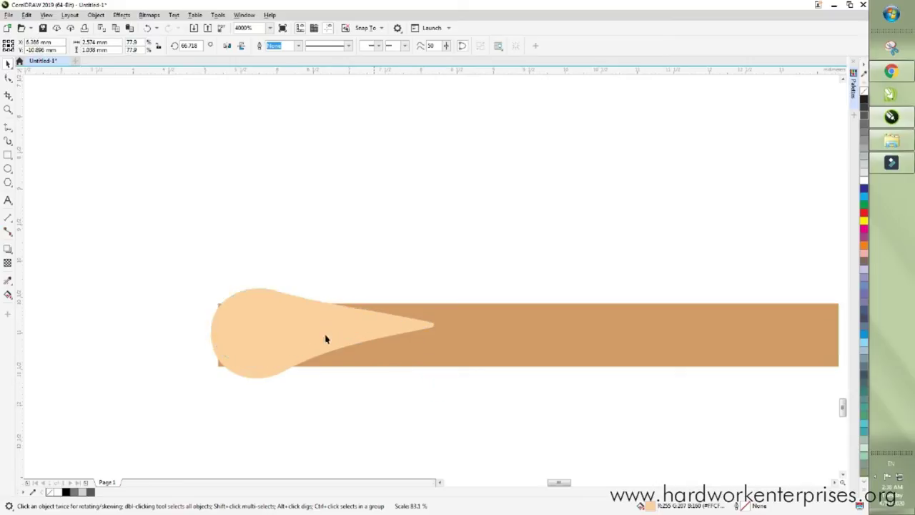
pyautogui.moveTo(313, 327); pyautogui.dragTo(318, 341)
pyautogui.scroll(3, 261, 327)
pyautogui.moveTo(262, 328); pyautogui.dragTo(326, 274)
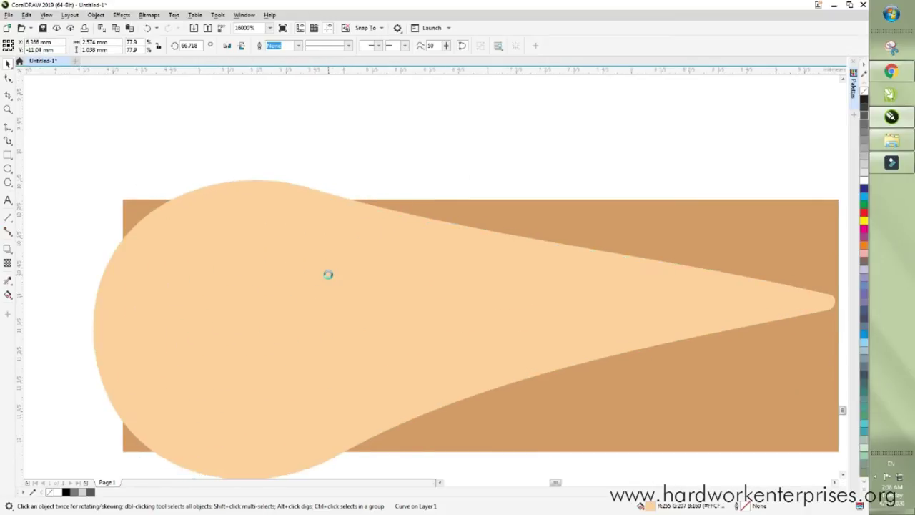
pyautogui.scroll(-4, 506, 306)
# - Copy the left-end teardrop and paste a duplicate
pyautogui.hotkey('ctrl', 'a')
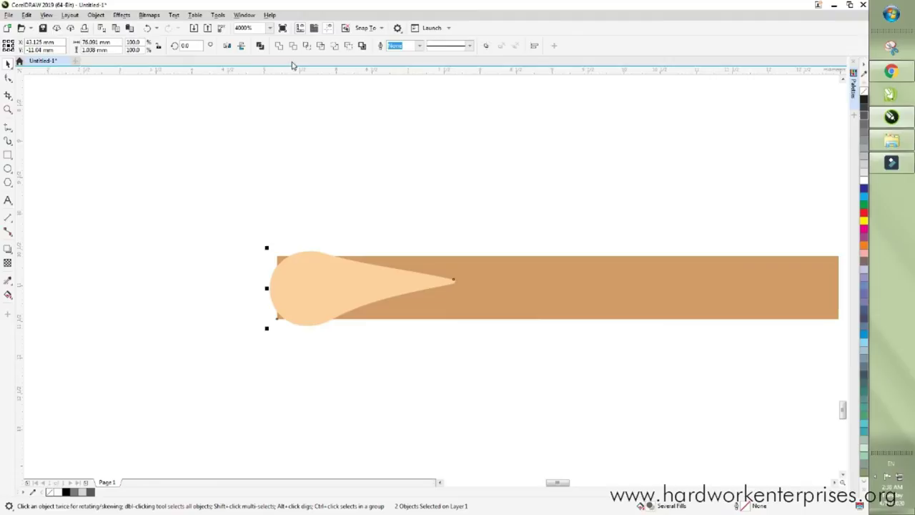
pyautogui.click(205, 191)
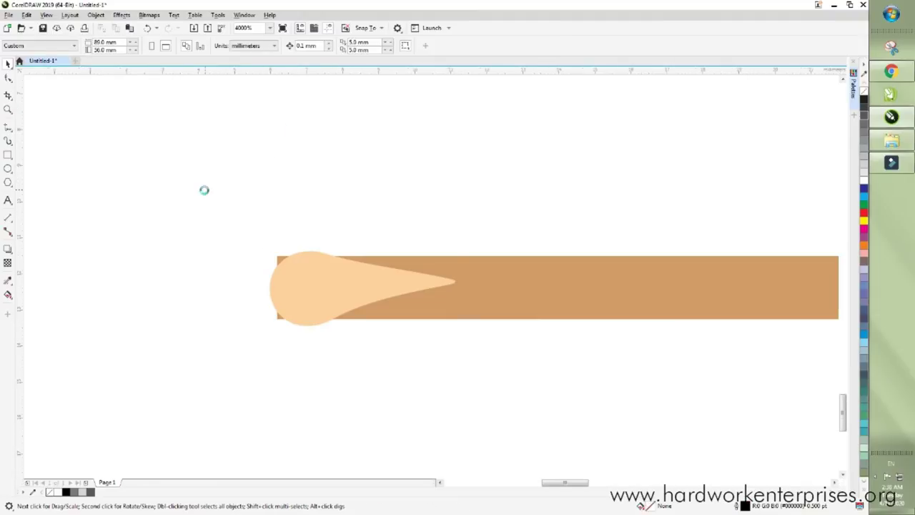
pyautogui.scroll(-4, 205, 190)
pyautogui.moveTo(183, 168); pyautogui.dragTo(293, 257)
pyautogui.scroll(-4, 204, 232)
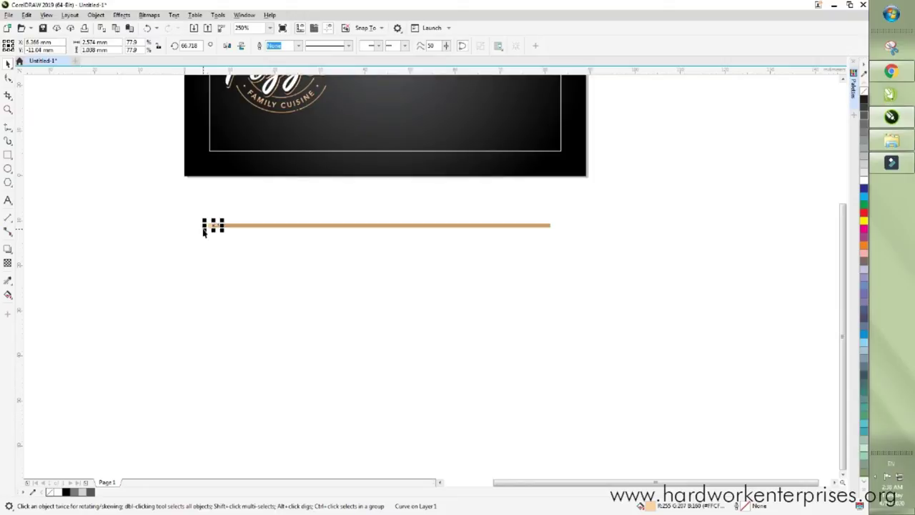
pyautogui.scroll(2, 209, 214)
pyautogui.rightClick(208, 235)
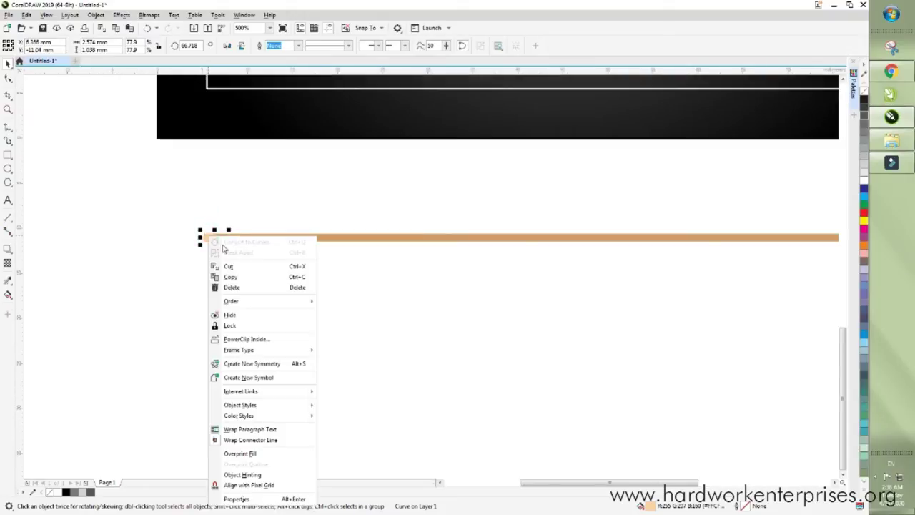
pyautogui.click(234, 272)
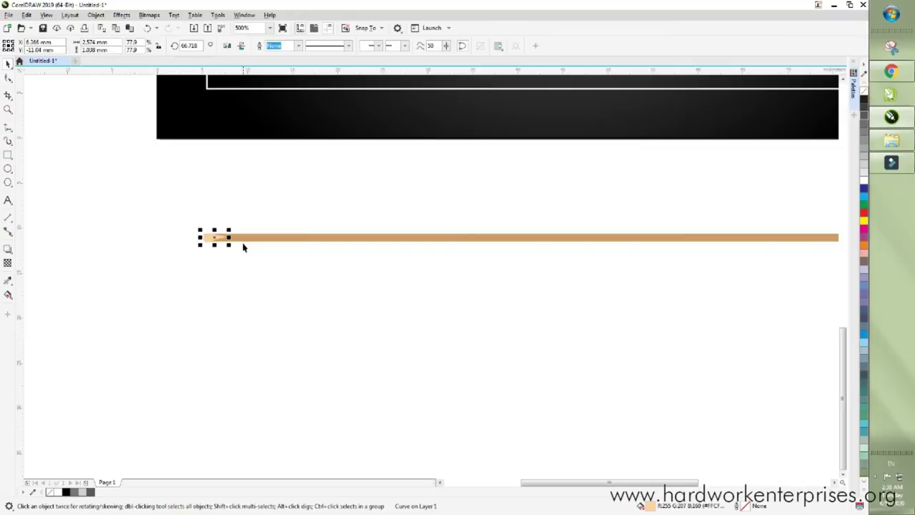
pyautogui.rightClick(244, 239)
pyautogui.click(243, 270)
pyautogui.rightClick(244, 270)
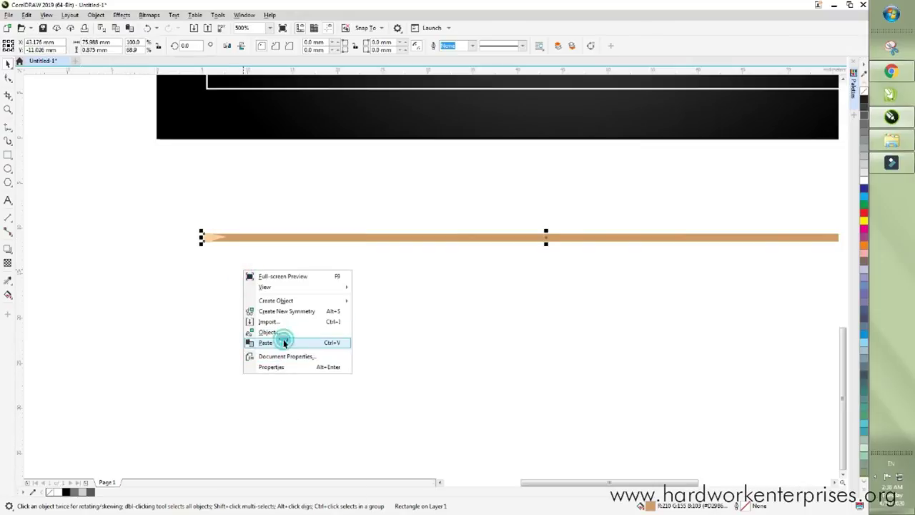
pyautogui.click(284, 343)
# - Mirror the pasted teardrop horizontally and place it on the line's right end
pyautogui.click(213, 237)
pyautogui.scroll(-2, 214, 236)
pyautogui.click(320, 245)
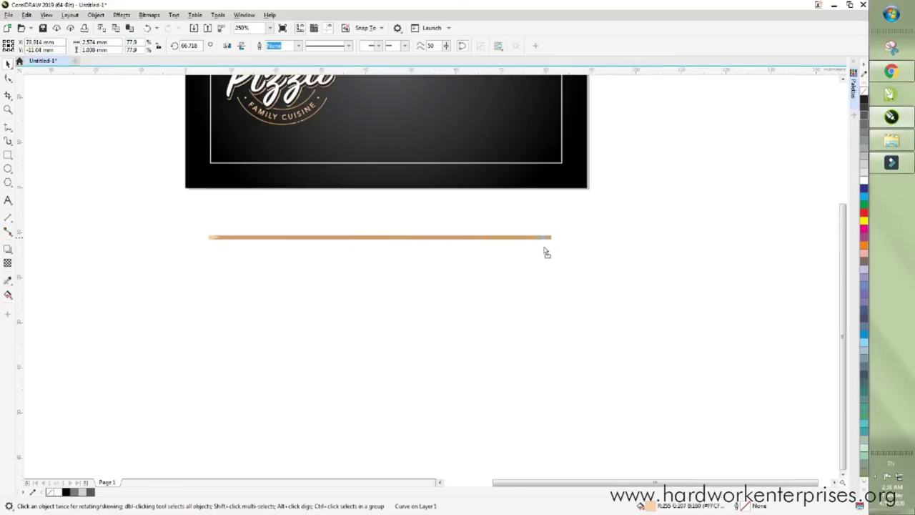
pyautogui.scroll(2, 551, 235)
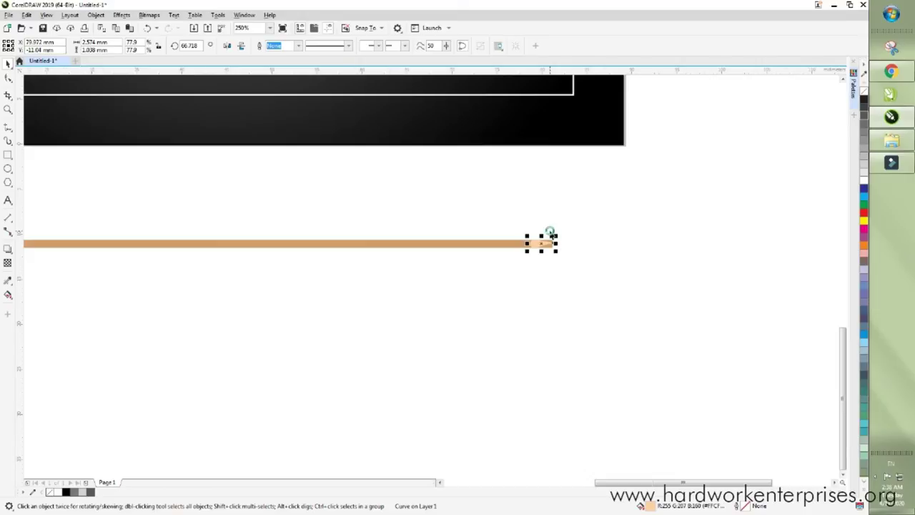
pyautogui.scroll(2, 550, 236)
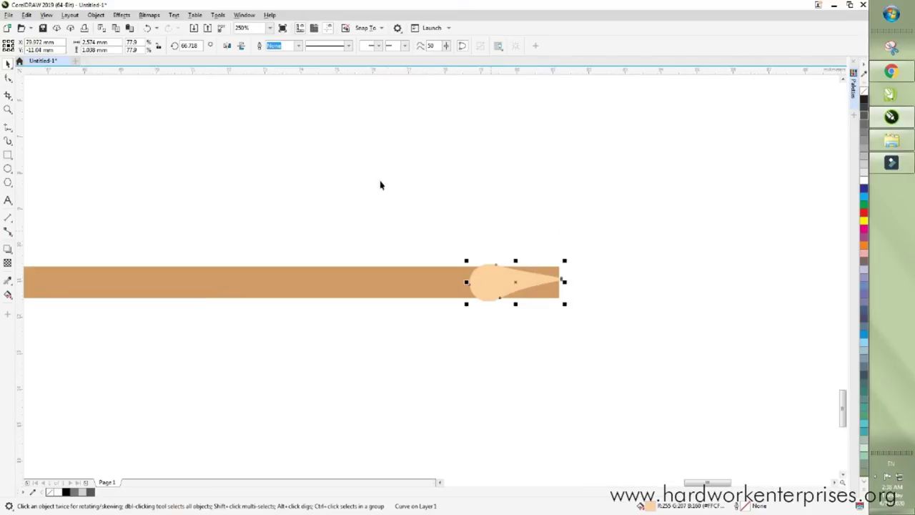
pyautogui.click(226, 46)
pyautogui.scroll(2, 552, 292)
pyautogui.scroll(2, 541, 278)
pyautogui.moveTo(536, 272); pyautogui.dragTo(547, 270)
# - Box-select the tan line together with both teardrop tips
pyautogui.scroll(-4, 643, 247)
pyautogui.click(644, 248)
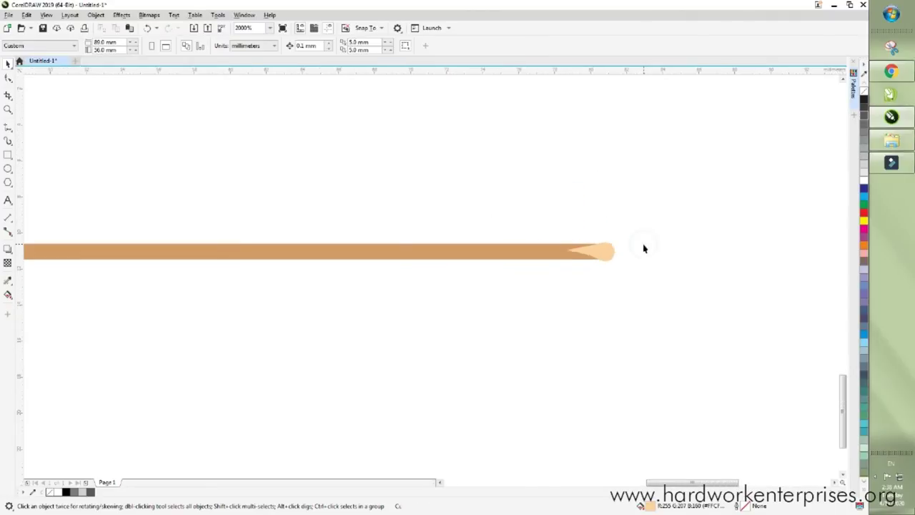
pyautogui.scroll(-6, 657, 231)
pyautogui.moveTo(684, 208); pyautogui.dragTo(259, 260)
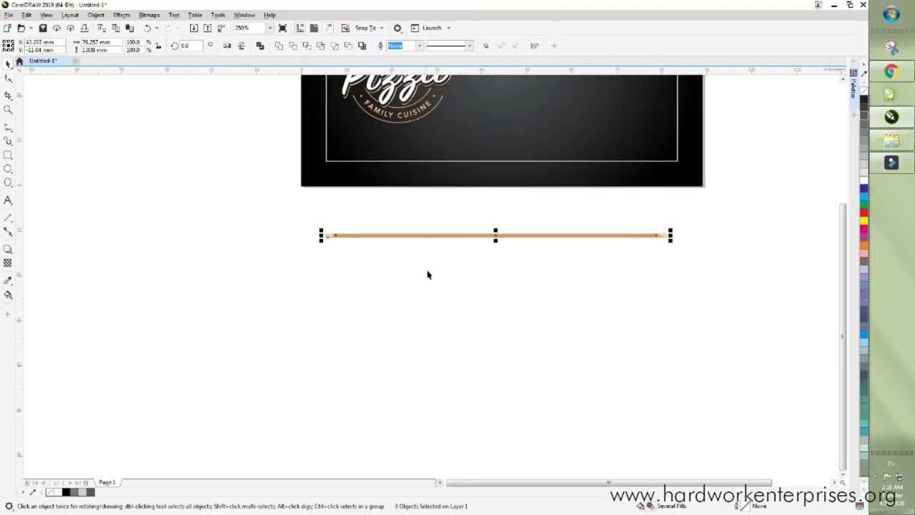
# - Group the tan line with its two teardrop tips
pyautogui.rightClick(438, 236)
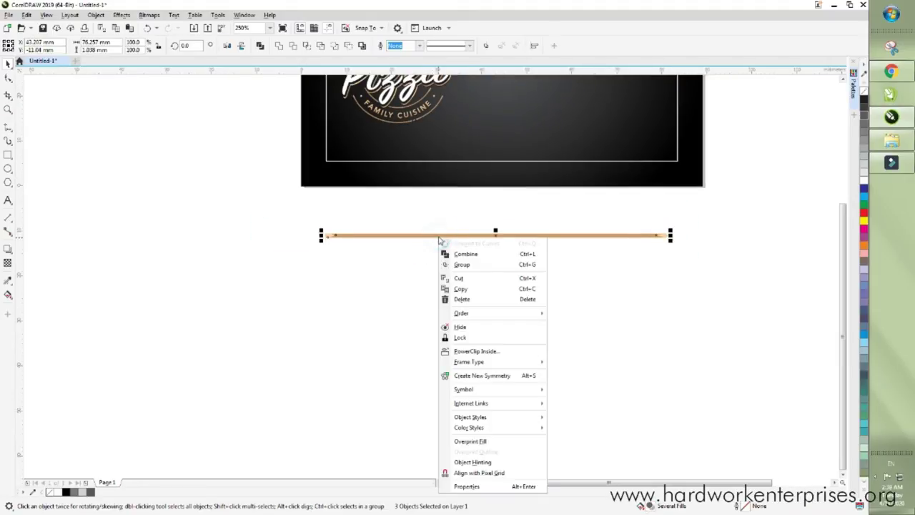
pyautogui.click(481, 263)
pyautogui.rightClick(498, 235)
pyautogui.click(444, 274)
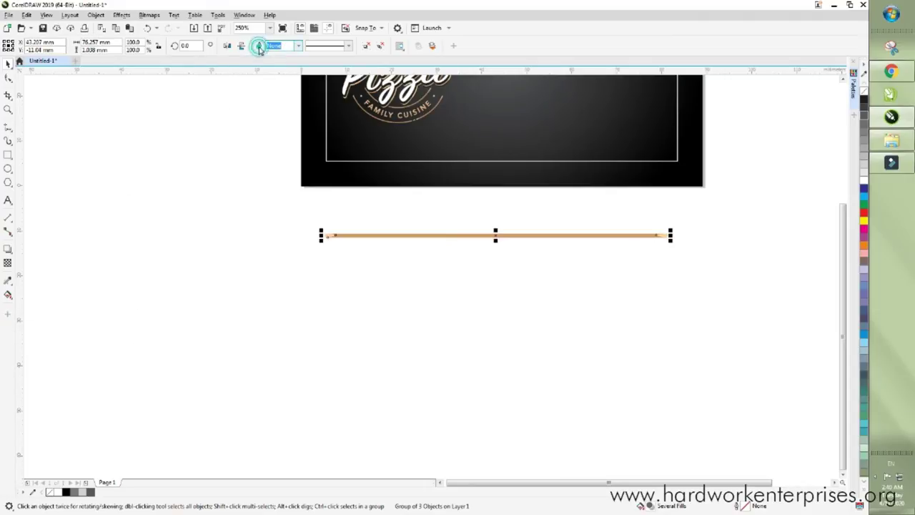
# - Give the tan line a solid outline style from the line style list
pyautogui.click(297, 46)
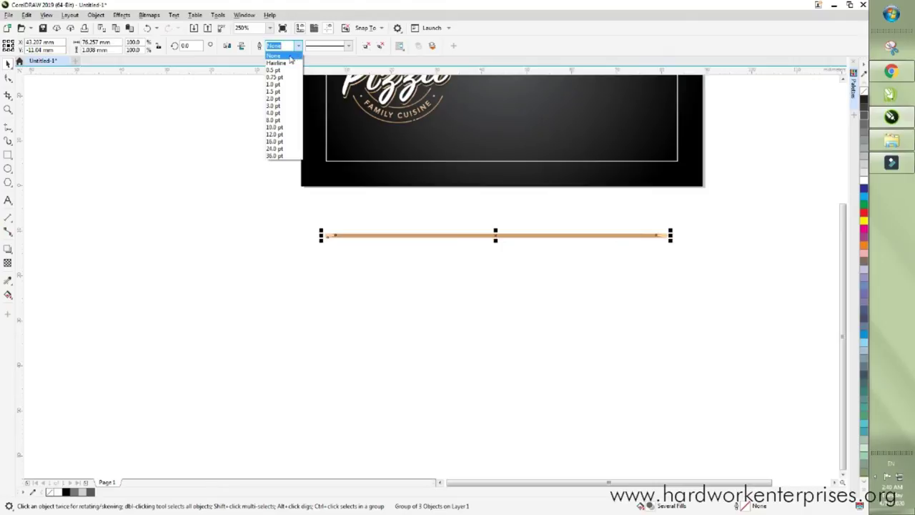
pyautogui.click(290, 49)
pyautogui.click(348, 45)
pyautogui.click(323, 60)
pyautogui.click(164, 155)
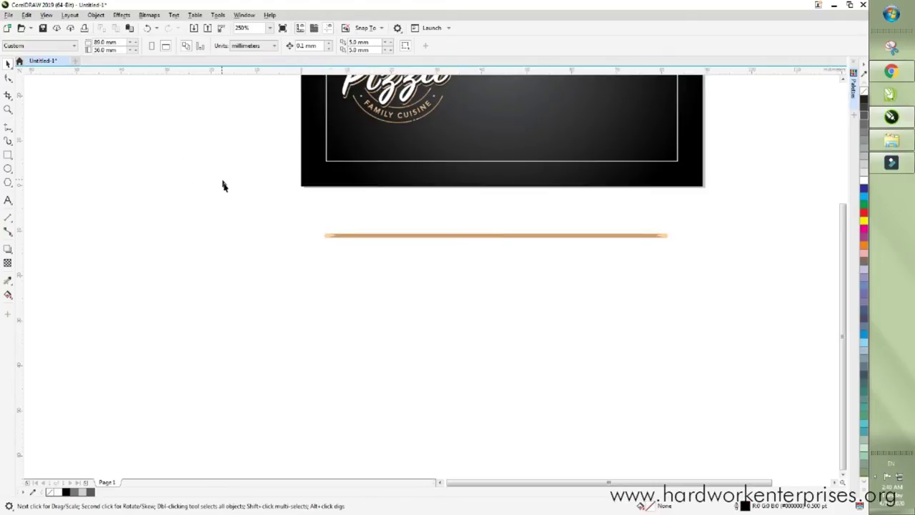
# - Keep Scale with object enabled in the line group's Outline Pen settings (F12)
pyautogui.moveTo(374, 237); pyautogui.dragTo(702, 271)
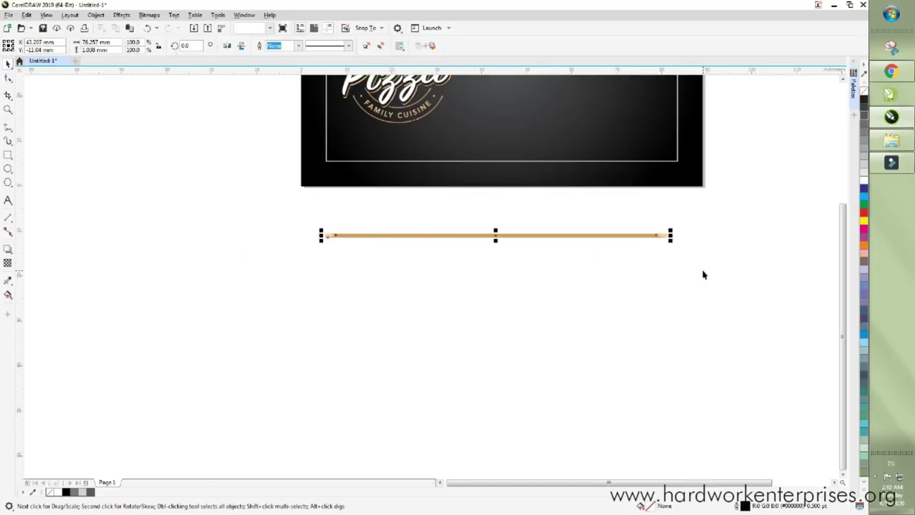
pyautogui.press('F12')
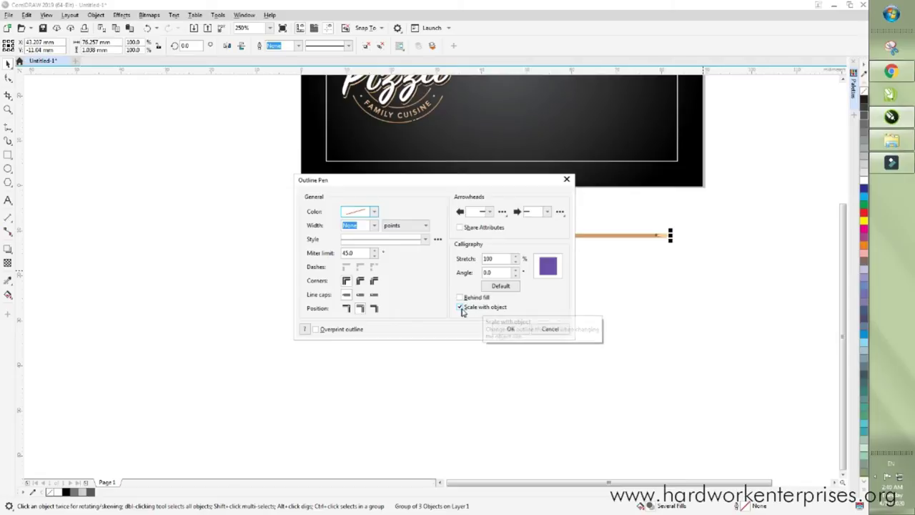
pyautogui.click(460, 308)
pyautogui.click(460, 307)
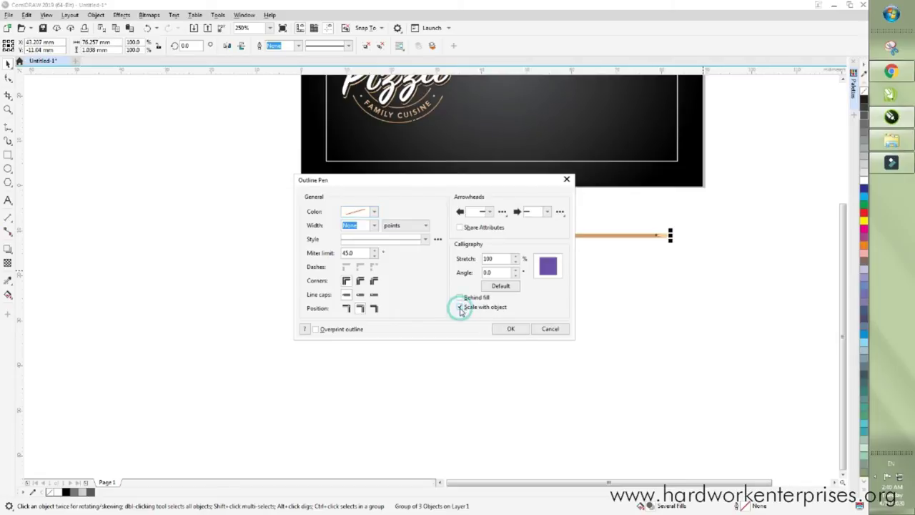
pyautogui.click(509, 329)
pyautogui.click(548, 292)
pyautogui.scroll(-1, 548, 288)
pyautogui.click(609, 262)
# - Move the tan line group onto the top edge of the card's white frame
pyautogui.moveTo(627, 246); pyautogui.dragTo(383, 296)
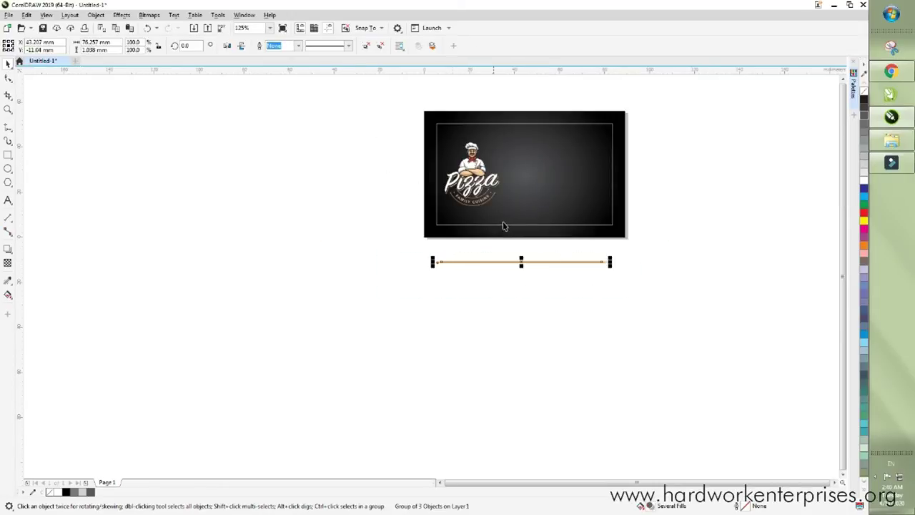
pyautogui.moveTo(524, 263); pyautogui.dragTo(531, 130)
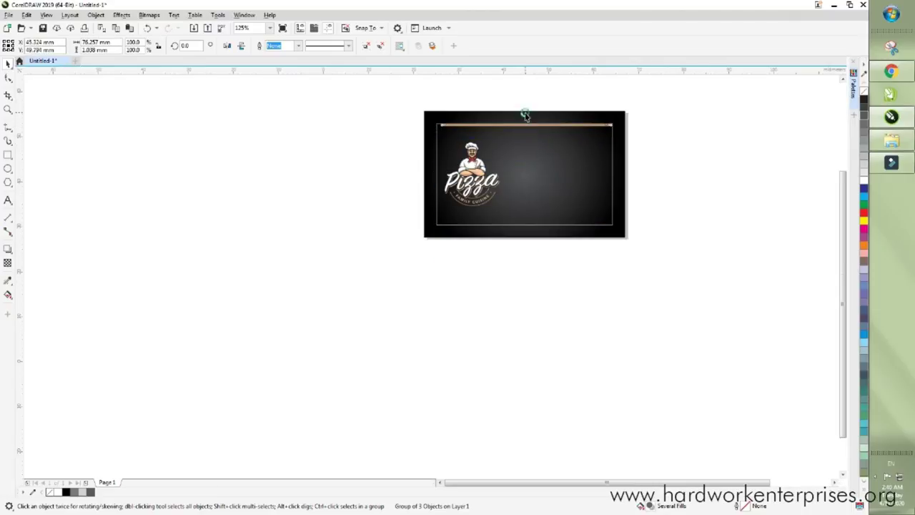
pyautogui.scroll(1, 526, 116)
pyautogui.scroll(2, 354, 134)
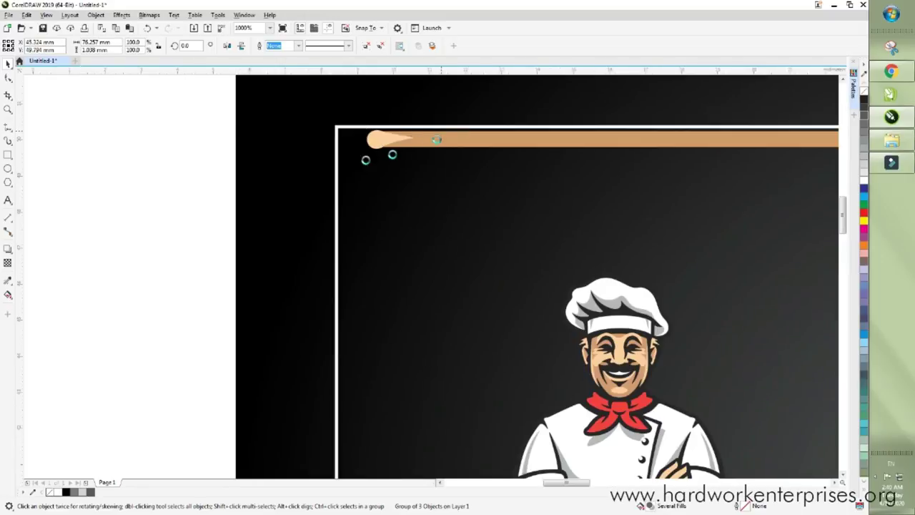
pyautogui.scroll(2, 429, 139)
pyautogui.scroll(-2, 326, 188)
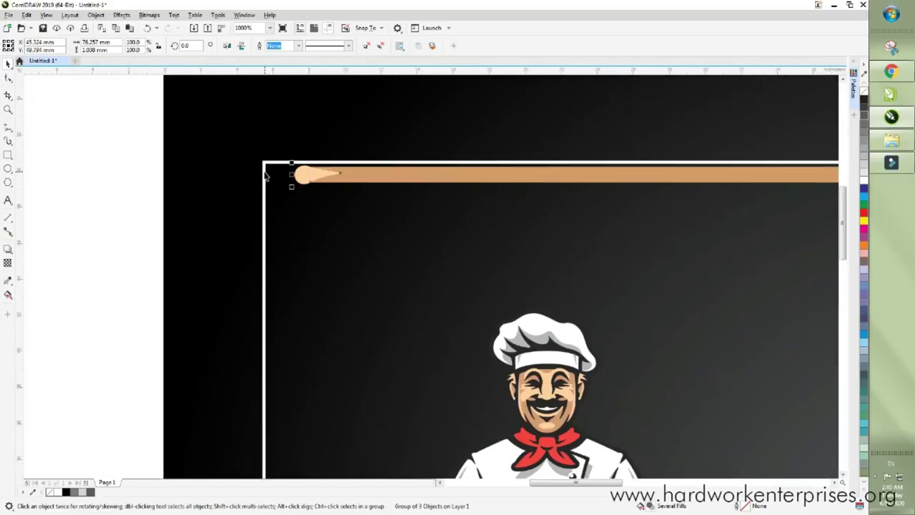
pyautogui.keyDown('shift'); pyautogui.click(265, 175); pyautogui.keyUp('shift')
pyautogui.scroll(-3, 271, 182)
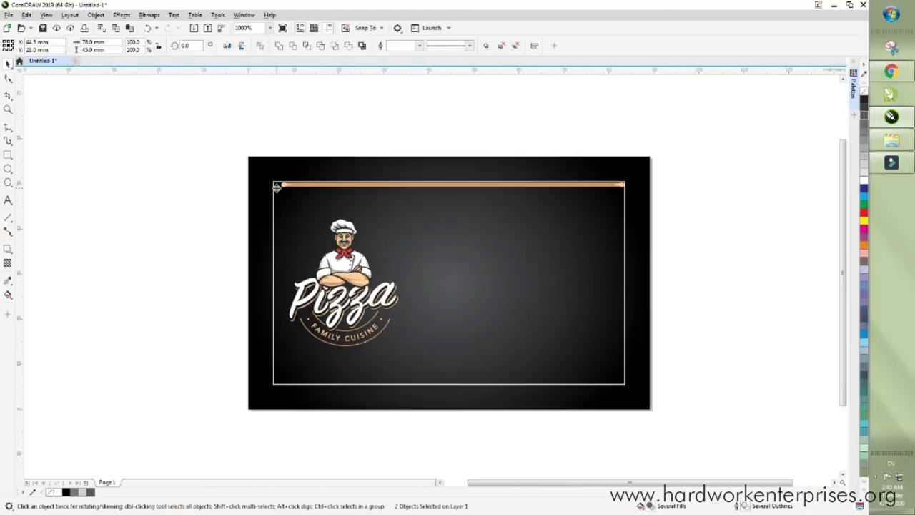
pyautogui.moveTo(208, 115); pyautogui.dragTo(712, 208)
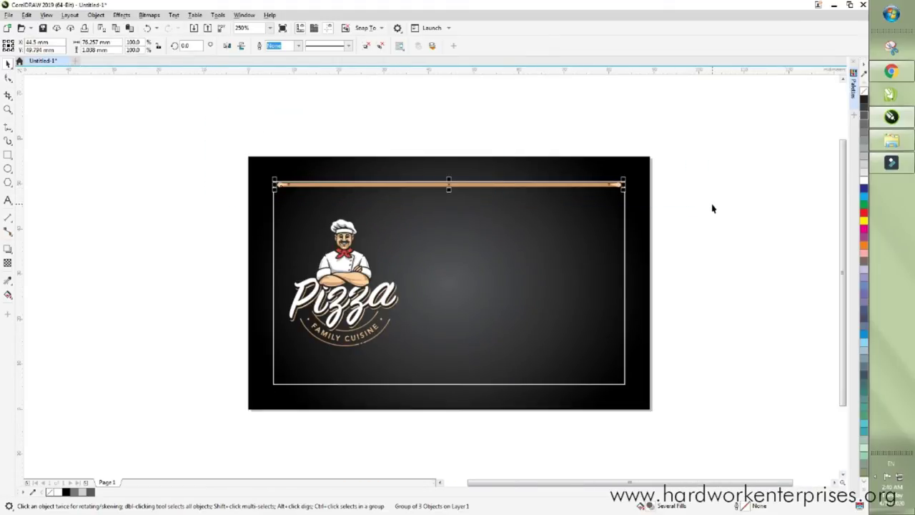
# - Paste a copy of the tan line and drag it to the white frame's bottom edge
pyautogui.rightClick(529, 186)
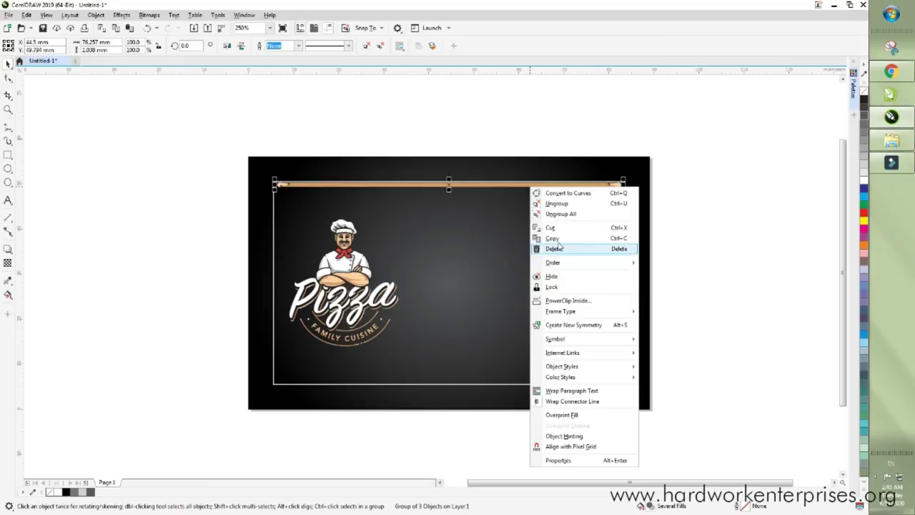
pyautogui.rightClick(677, 212)
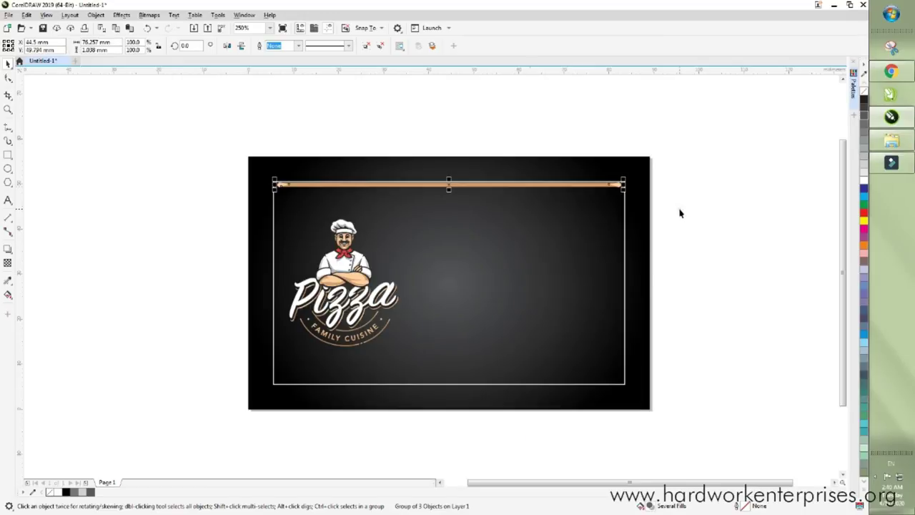
pyautogui.rightClick(680, 211)
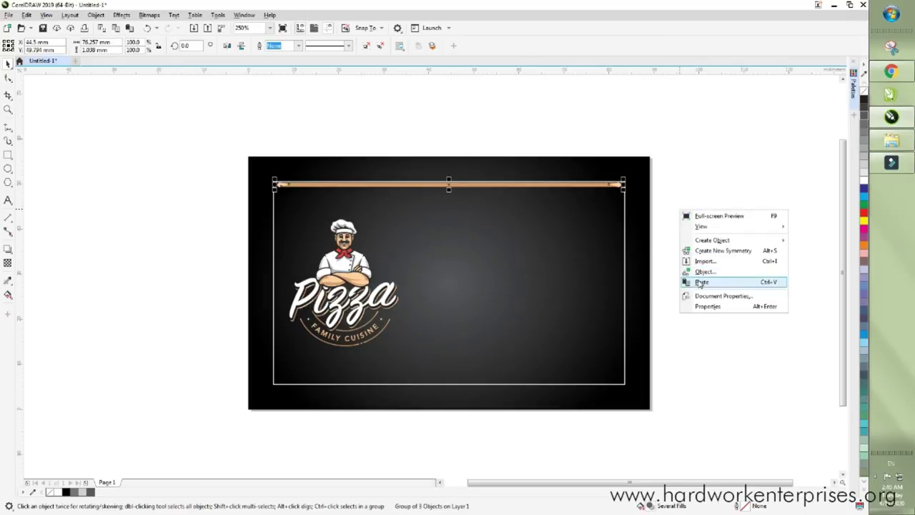
pyautogui.click(445, 123)
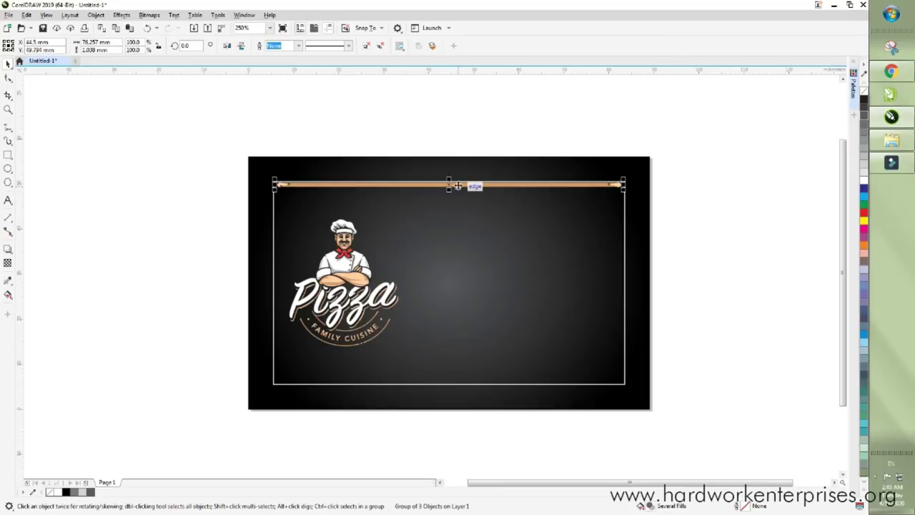
pyautogui.moveTo(457, 185); pyautogui.dragTo(468, 382)
pyautogui.scroll(2, 468, 383)
pyautogui.scroll(2, 468, 382)
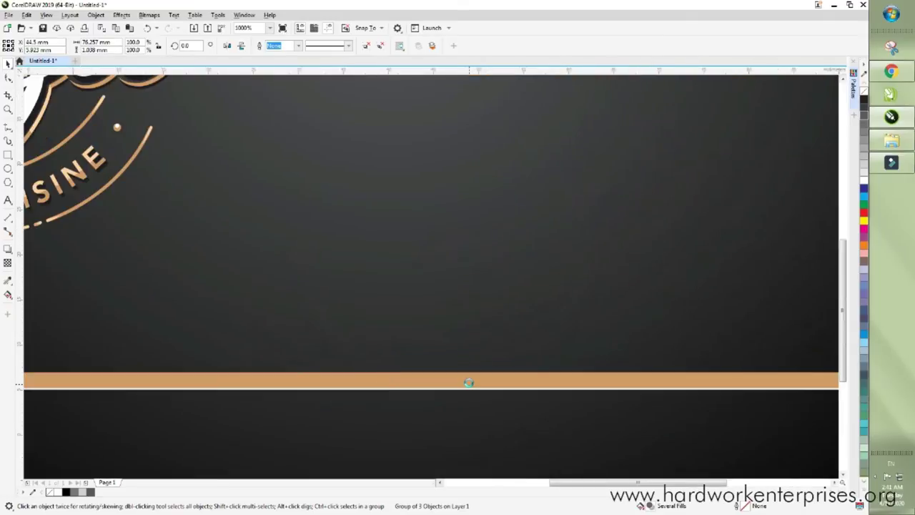
pyautogui.scroll(-6, 470, 382)
pyautogui.click(488, 344)
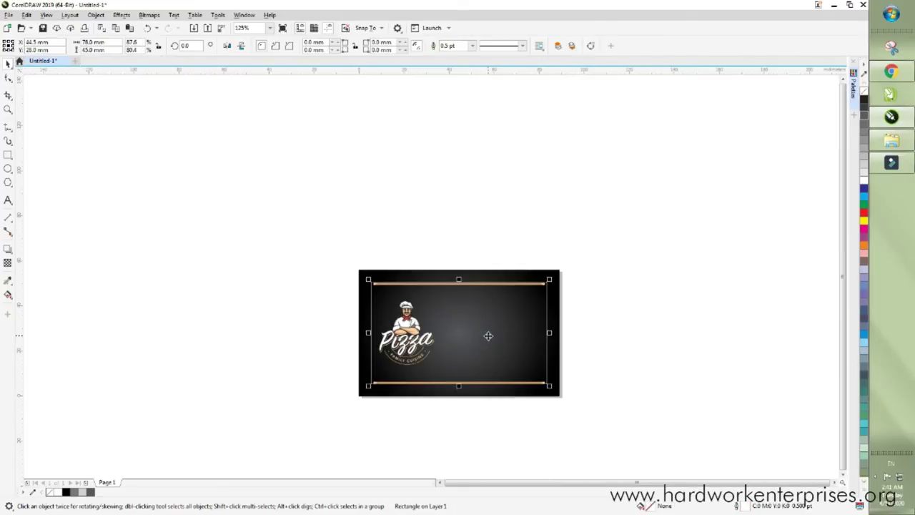
pyautogui.moveTo(603, 250); pyautogui.dragTo(293, 296)
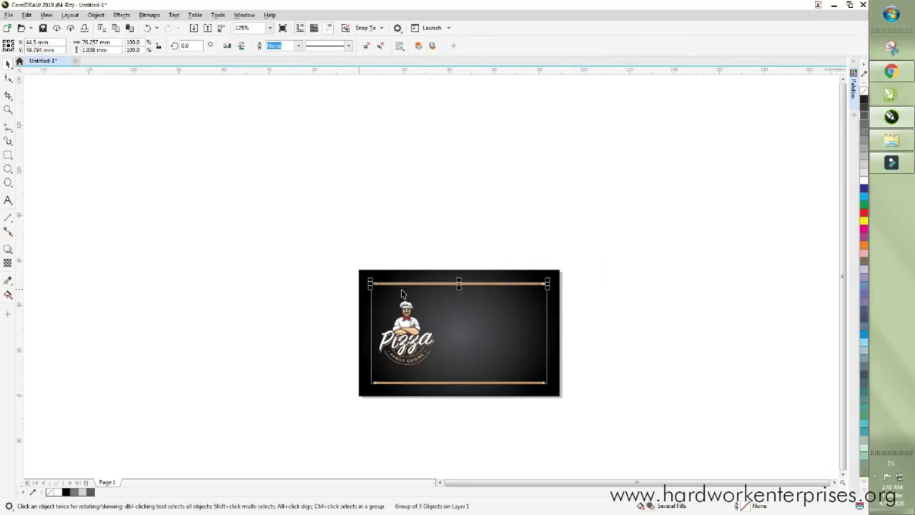
# - Paste another copy of the tan line off to the card's upper left
pyautogui.click(409, 241)
pyautogui.scroll(5, 437, 283)
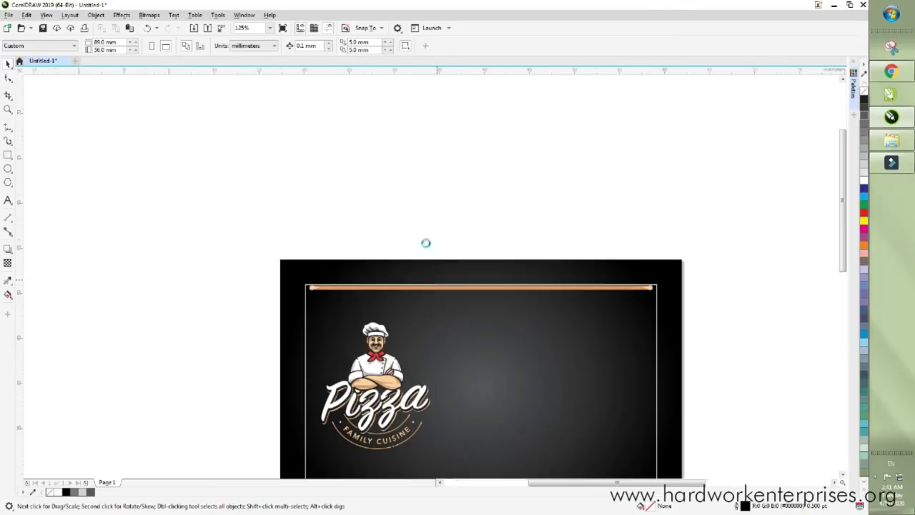
pyautogui.rightClick(378, 164)
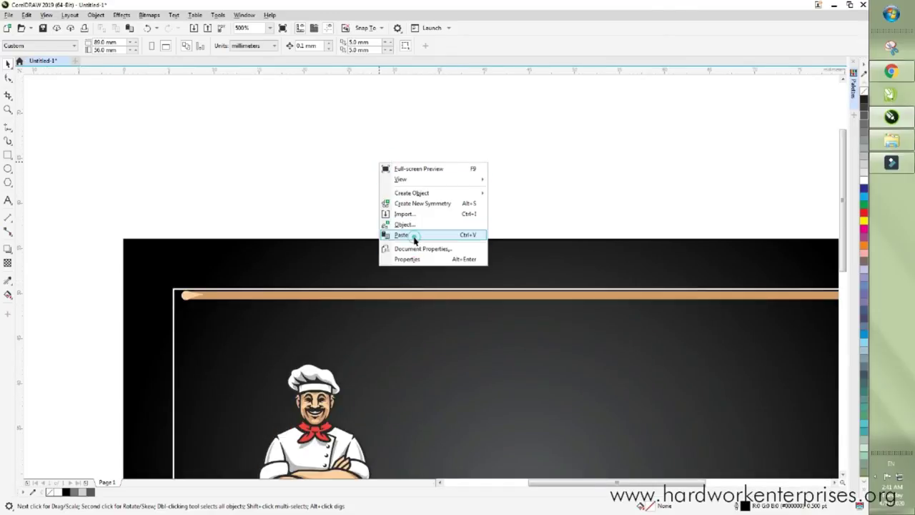
pyautogui.click(414, 236)
pyautogui.scroll(-5, 381, 194)
pyautogui.moveTo(416, 216); pyautogui.dragTo(208, 180)
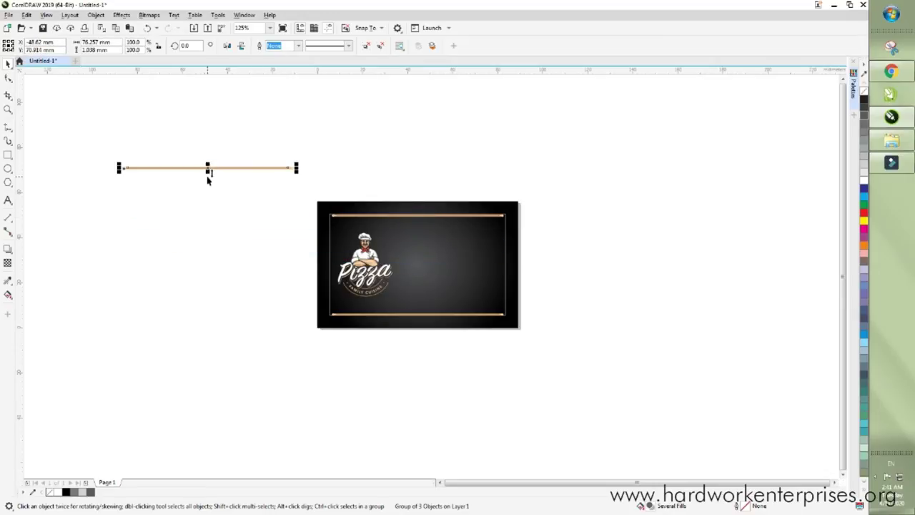
# - Rotate the copy 90°, shorten it to about 41 mm, and place it on the card
pyautogui.click(191, 45)
pyautogui.write('90')
pyautogui.press('Return')
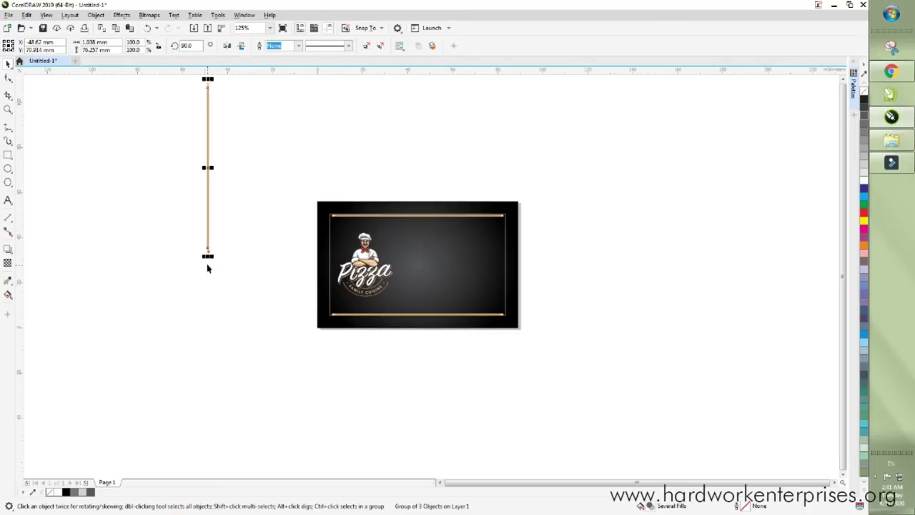
pyautogui.moveTo(207, 258); pyautogui.dragTo(208, 176)
pyautogui.moveTo(210, 111); pyautogui.dragTo(410, 249)
pyautogui.scroll(2, 413, 208)
# - Centre the vertical tan line horizontally on the card
pyautogui.keyDown('shift'); pyautogui.click(414, 207); pyautogui.keyUp('shift')
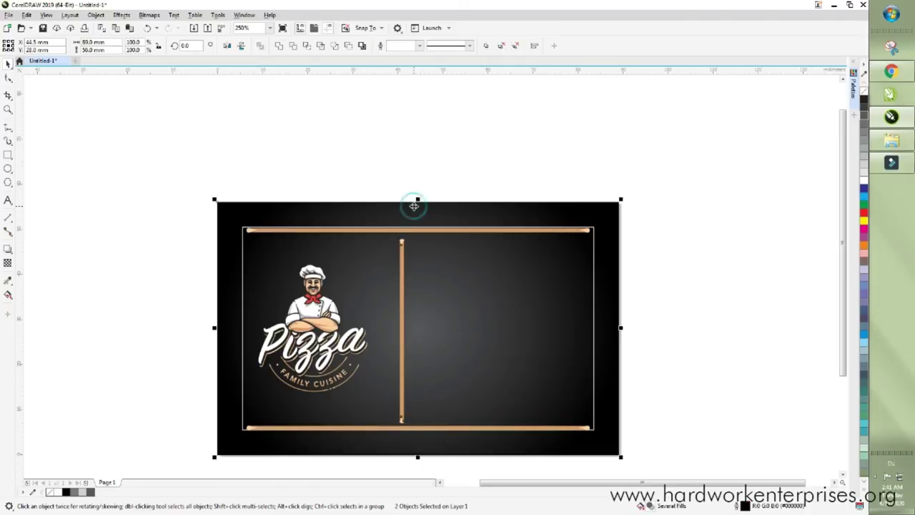
pyautogui.click(389, 150)
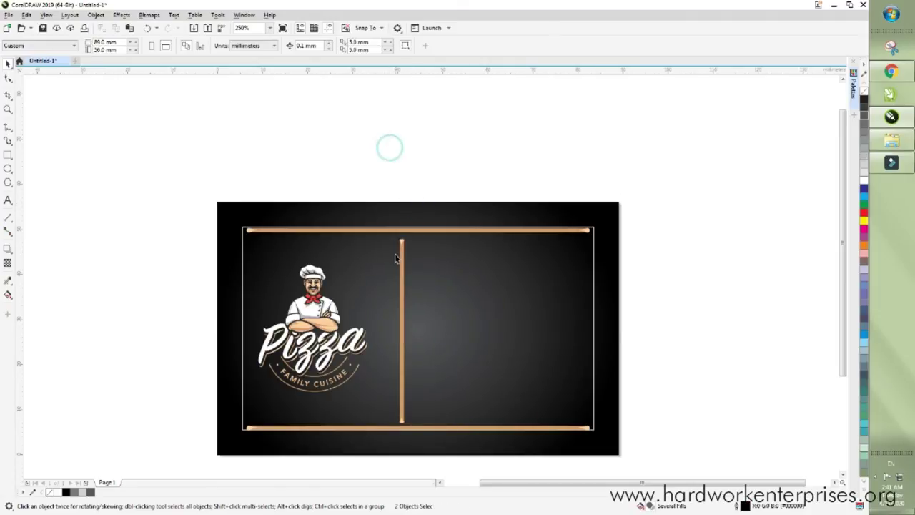
pyautogui.click(402, 289)
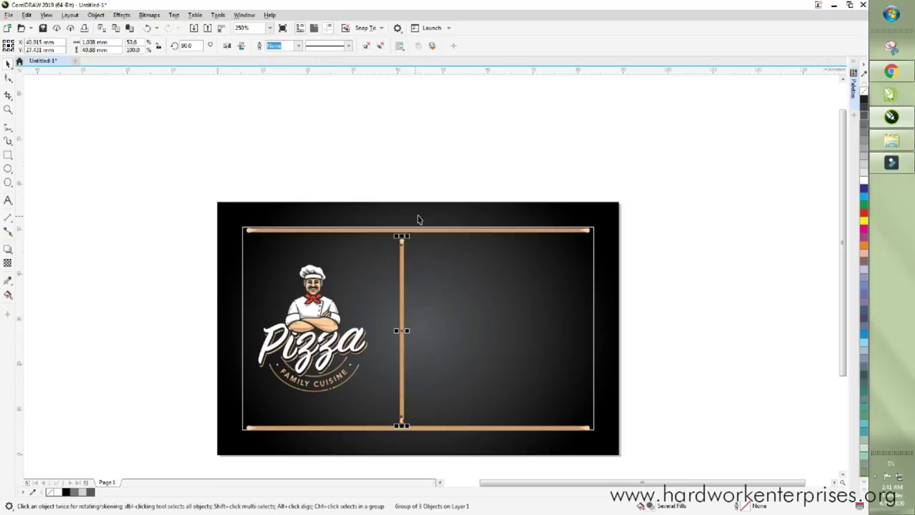
pyautogui.keyDown('shift'); pyautogui.click(418, 218); pyautogui.keyUp('shift')
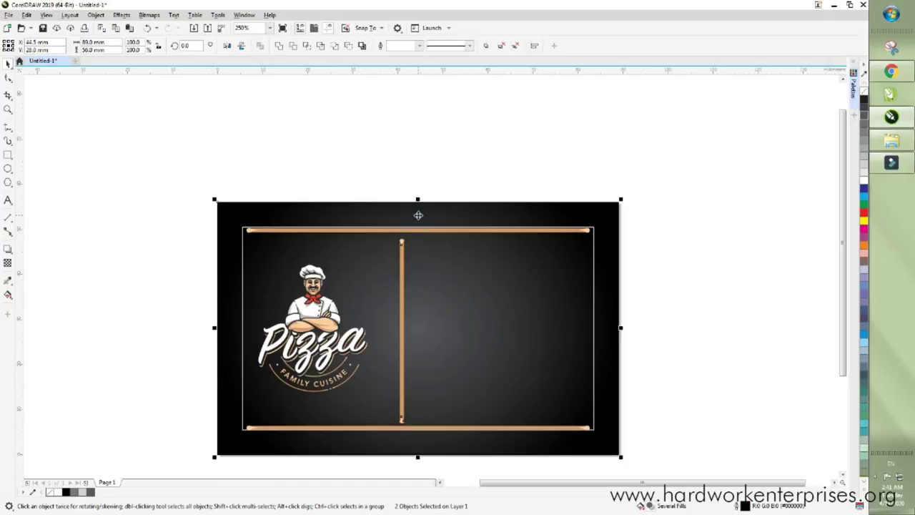
pyautogui.press('c')
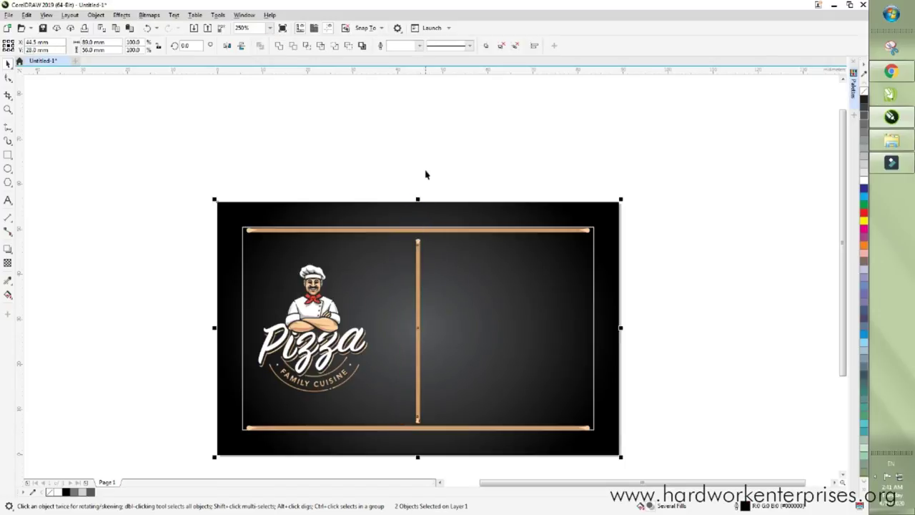
pyautogui.click(427, 175)
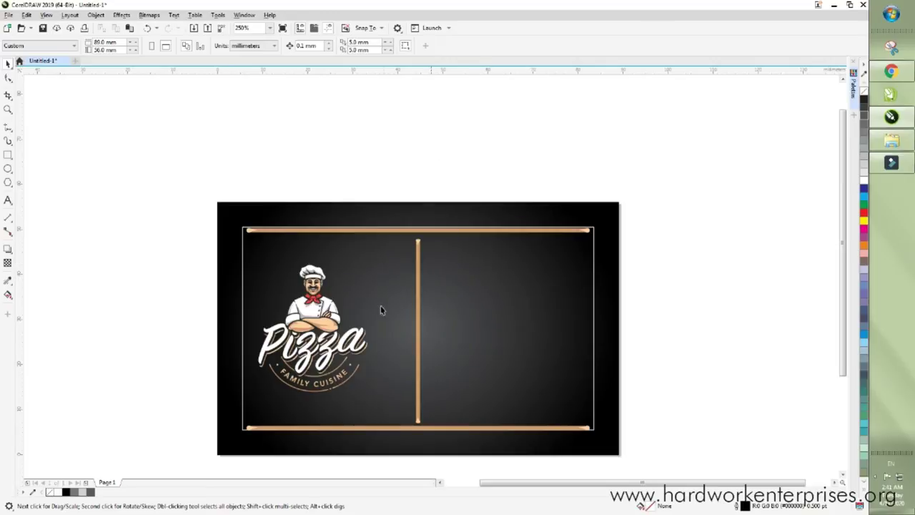
# - Group the chef and Pizza logo and centre it vertically on the card
pyautogui.moveTo(162, 240); pyautogui.dragTo(380, 402)
pyautogui.scroll(2, 326, 321)
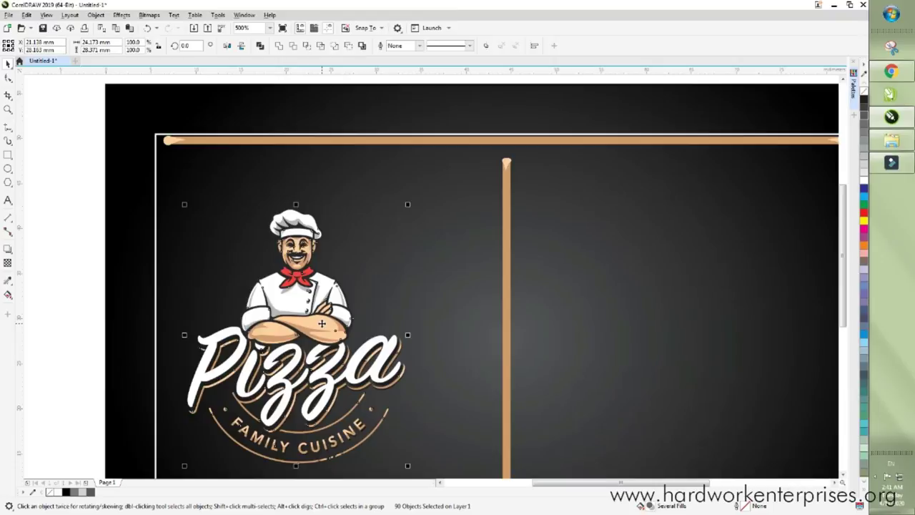
pyautogui.moveTo(327, 327); pyautogui.dragTo(340, 341)
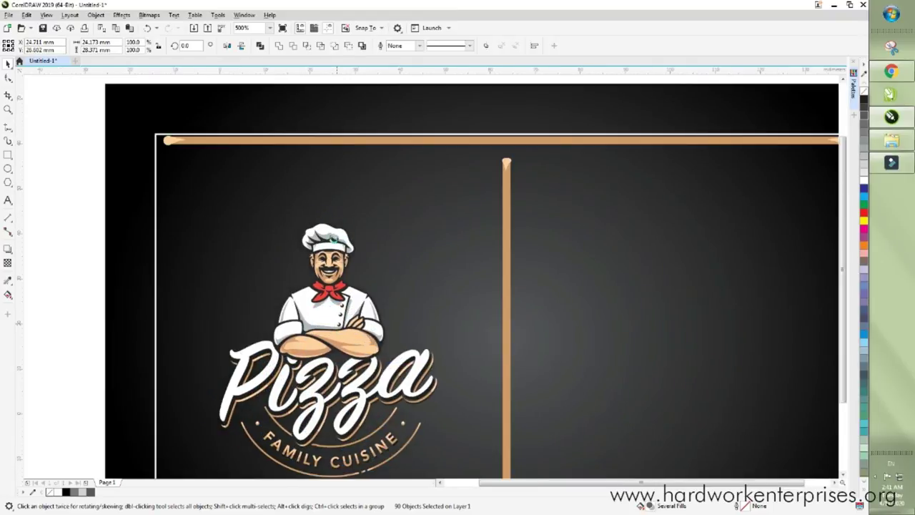
pyautogui.scroll(-2, 336, 171)
pyautogui.hotkey('ctrl', 'g')
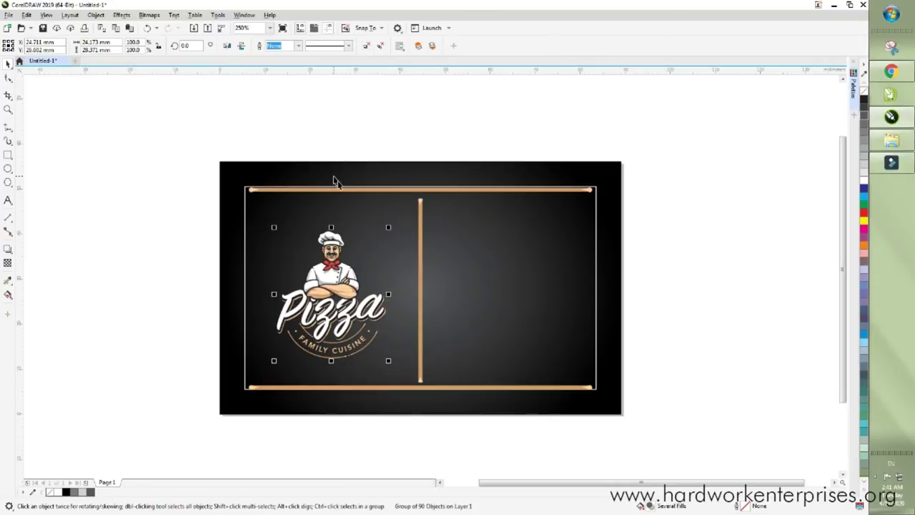
pyautogui.keyDown('shift'); pyautogui.click(342, 188); pyautogui.keyUp('shift')
pyautogui.press('e')
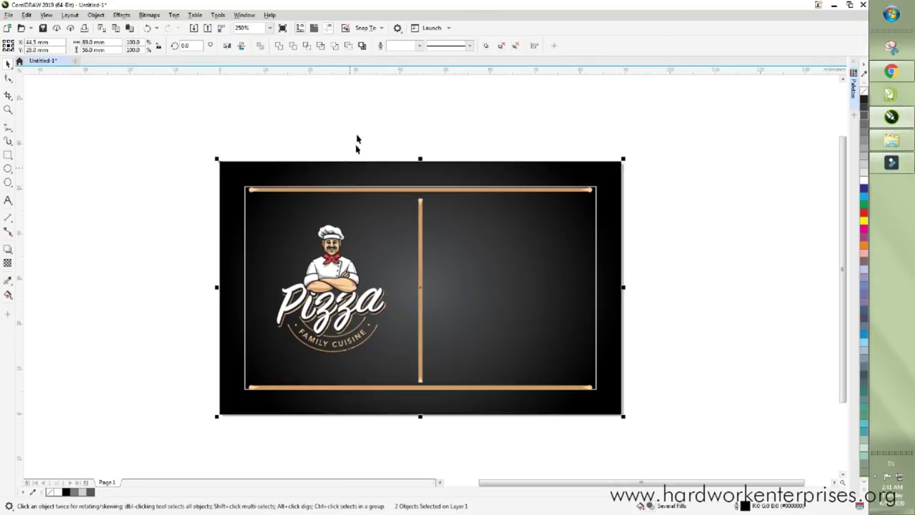
pyautogui.click(357, 127)
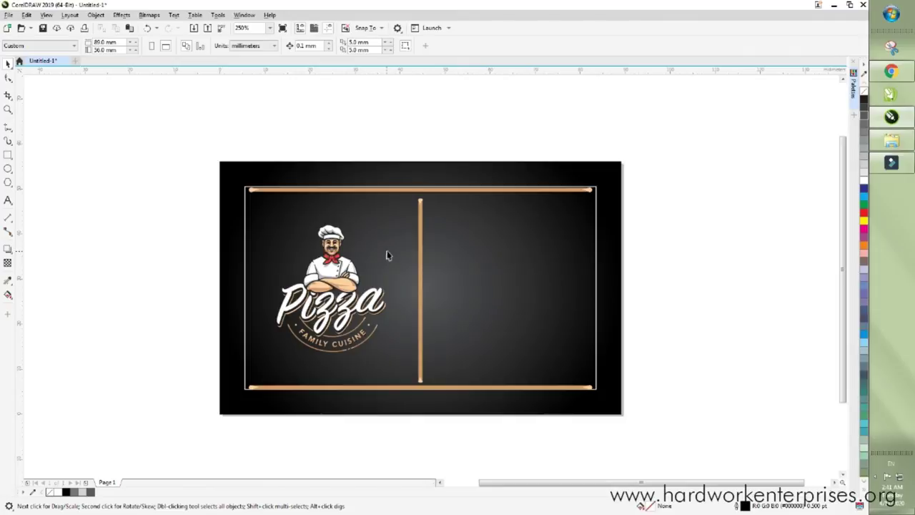
# - Narrow the vertical tan bar from about 1 mm to 0.5 mm wide
pyautogui.click(419, 254)
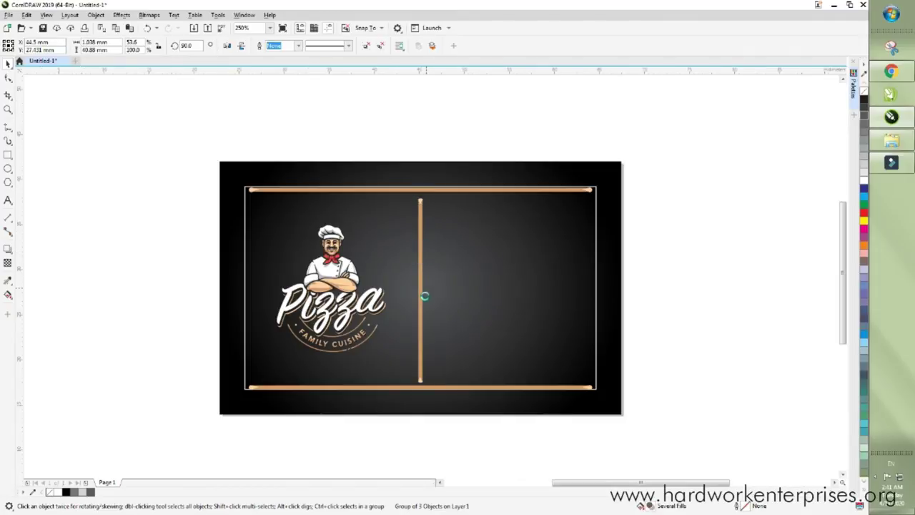
pyautogui.scroll(3, 423, 296)
pyautogui.moveTo(419, 289); pyautogui.dragTo(405, 288)
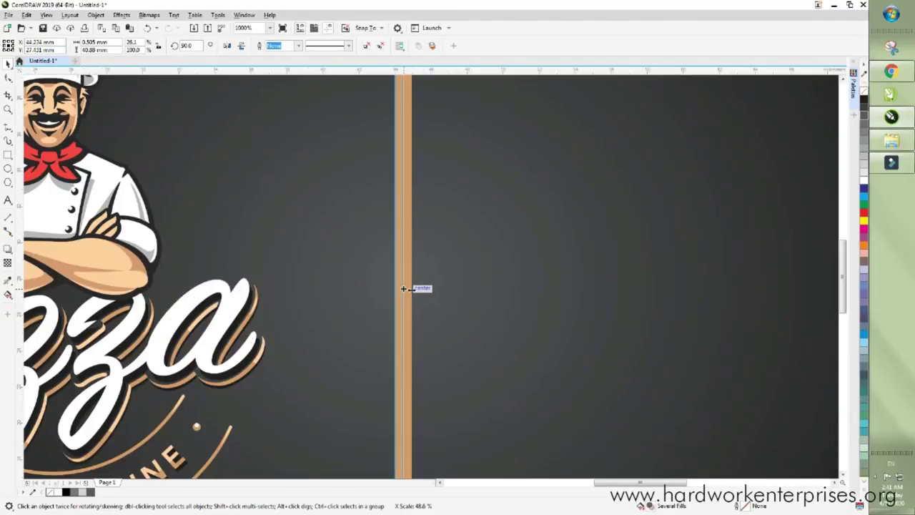
pyautogui.scroll(-4, 415, 258)
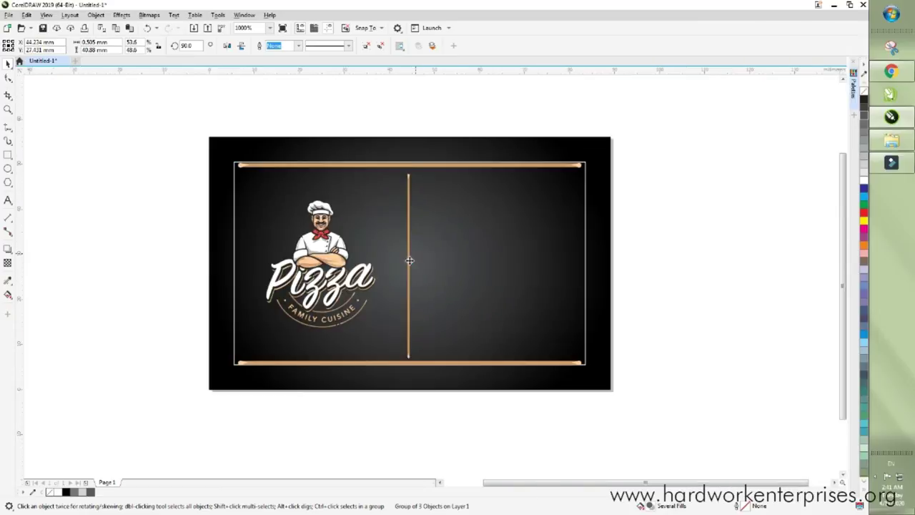
pyautogui.click(428, 137)
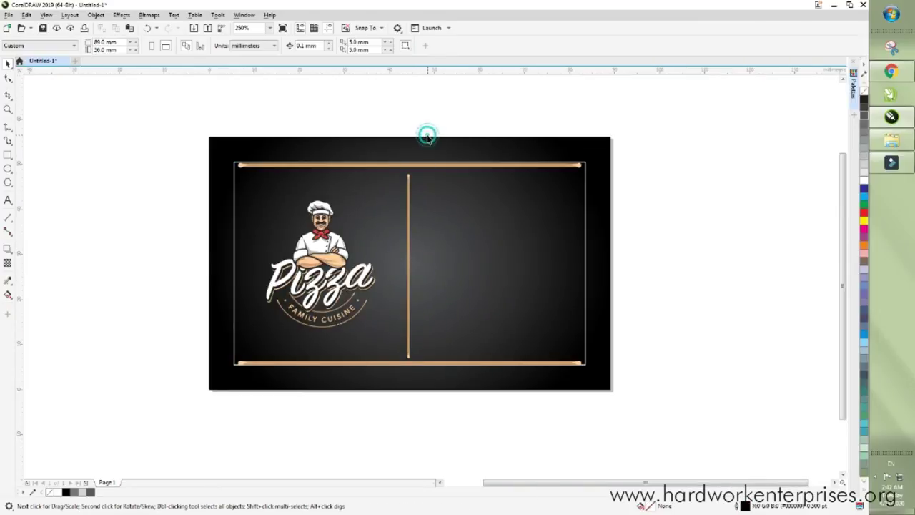
pyautogui.click(440, 169)
pyautogui.click(433, 140)
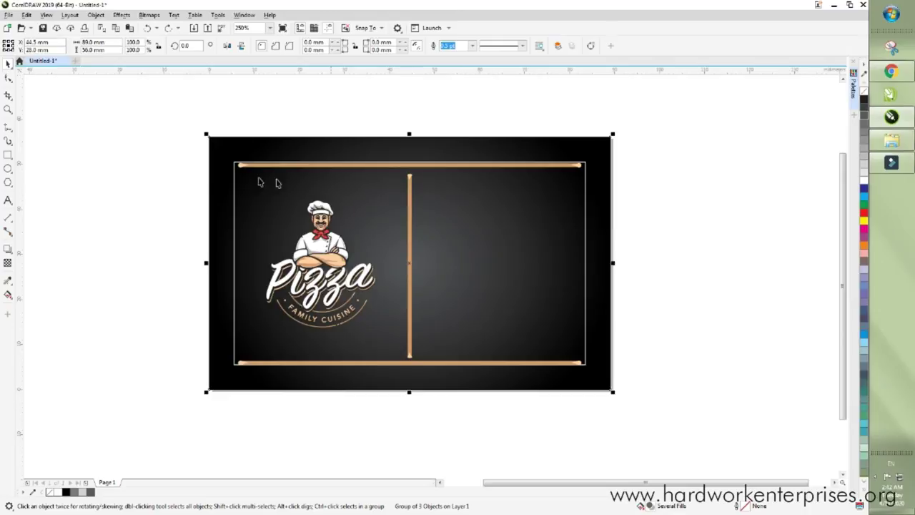
pyautogui.click(75, 166)
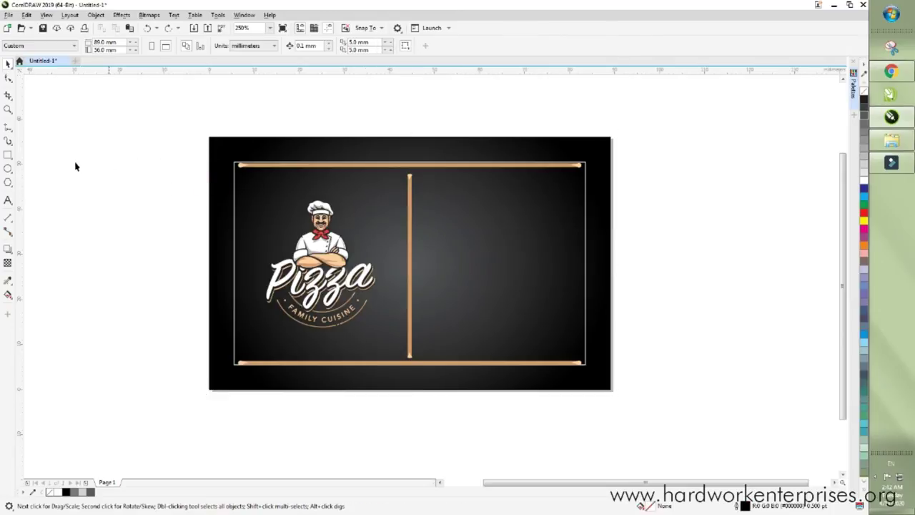
# - Draw a small rectangle with rounded right corners to form a D shape, then halve its size
pyautogui.click(9, 155)
pyautogui.moveTo(76, 163); pyautogui.dragTo(145, 212)
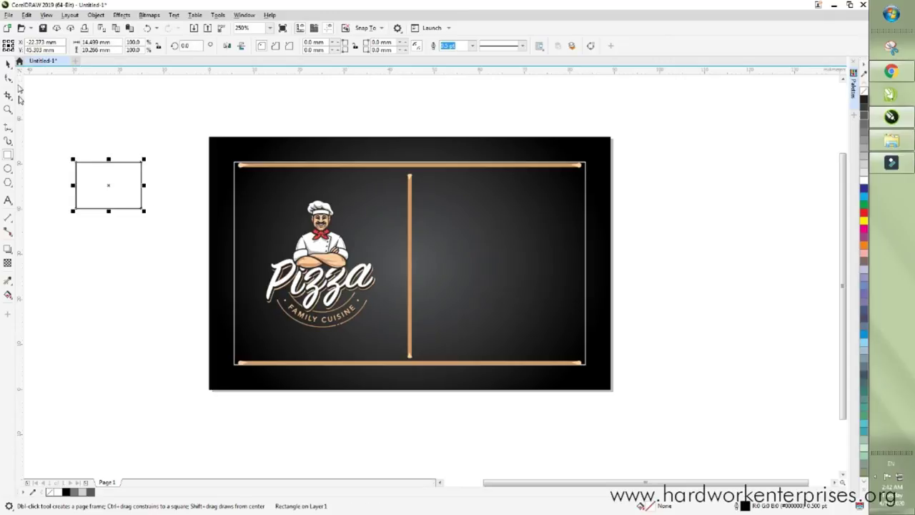
pyautogui.click(9, 77)
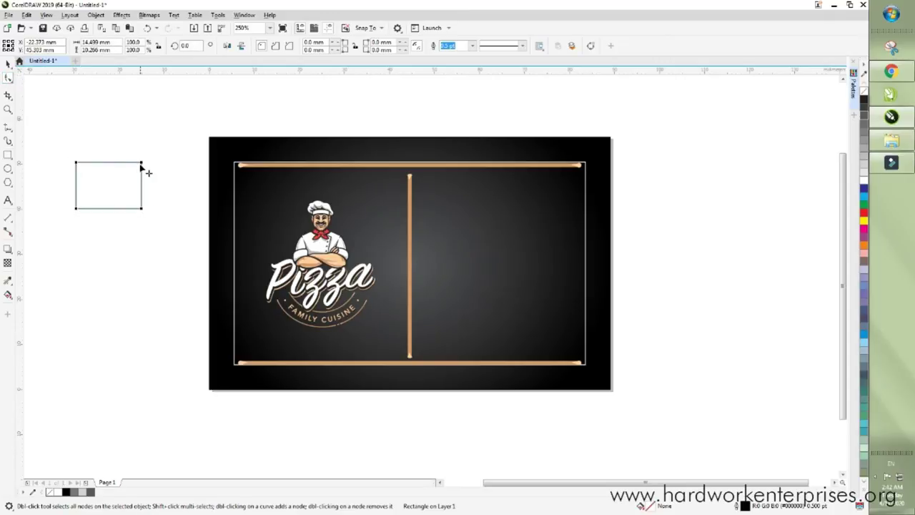
pyautogui.moveTo(142, 164); pyautogui.dragTo(104, 184)
pyautogui.moveTo(142, 209); pyautogui.dragTo(104, 187)
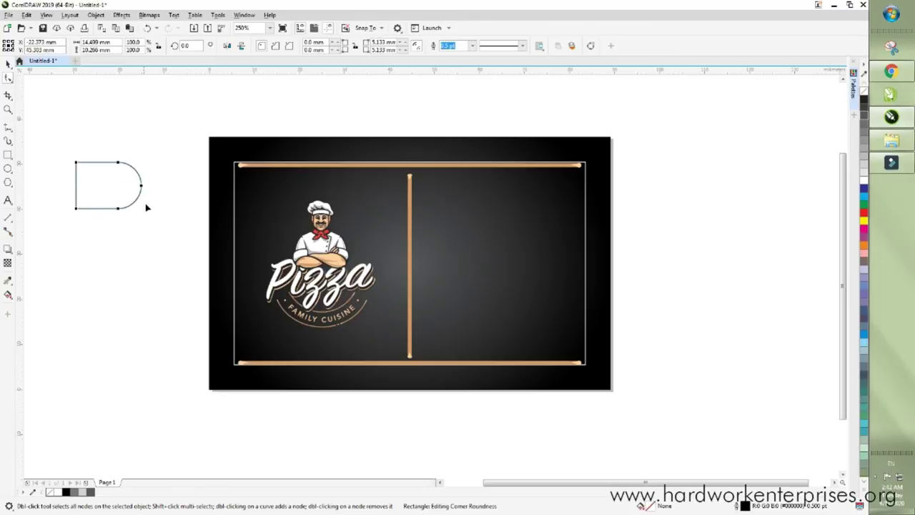
pyautogui.click(8, 64)
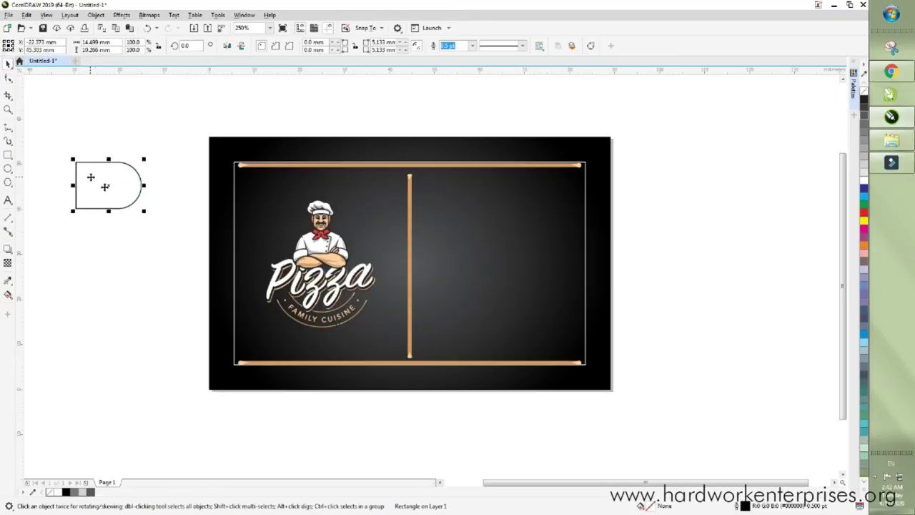
pyautogui.moveTo(142, 213); pyautogui.dragTo(111, 187)
# - Shrink the D shape further, position it at the vertical bar's top, and select it with the bar
pyautogui.moveTo(171, 192); pyautogui.dragTo(421, 198)
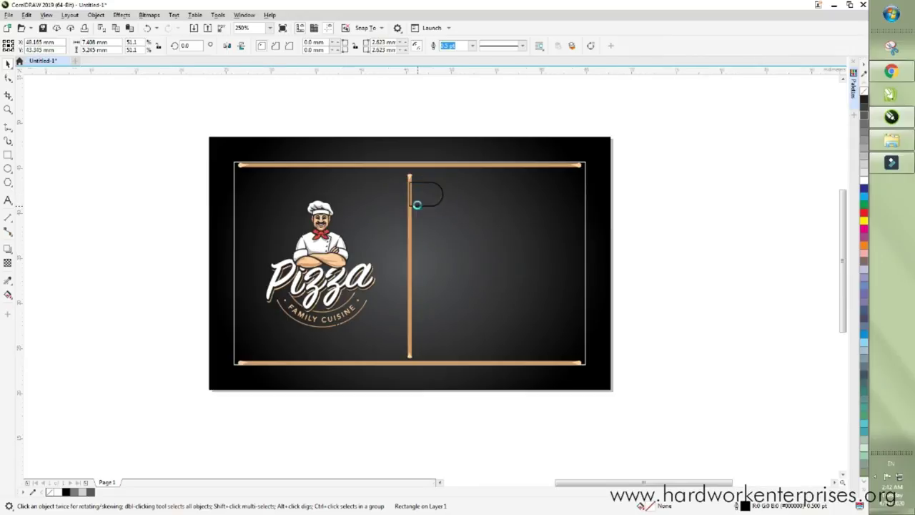
pyautogui.scroll(2, 422, 198)
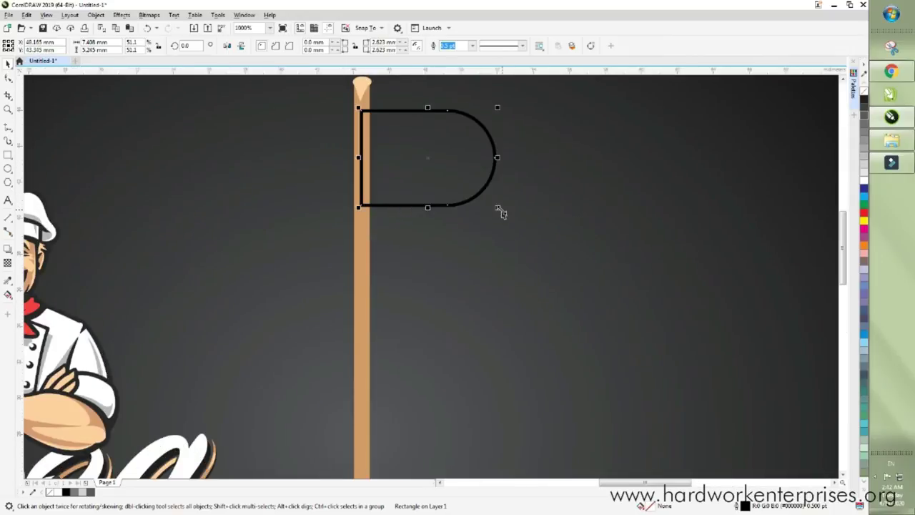
pyautogui.moveTo(498, 208); pyautogui.dragTo(461, 180)
pyautogui.moveTo(431, 124); pyautogui.dragTo(435, 122)
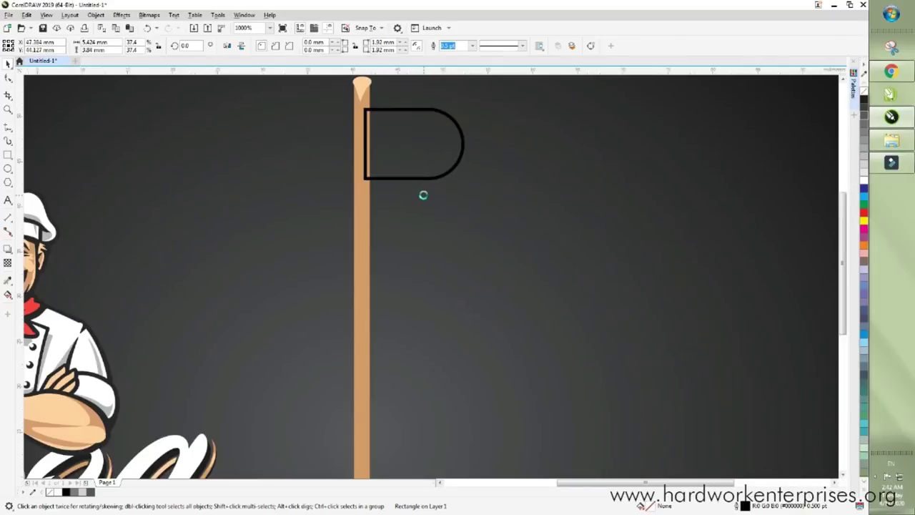
pyautogui.scroll(-2, 422, 194)
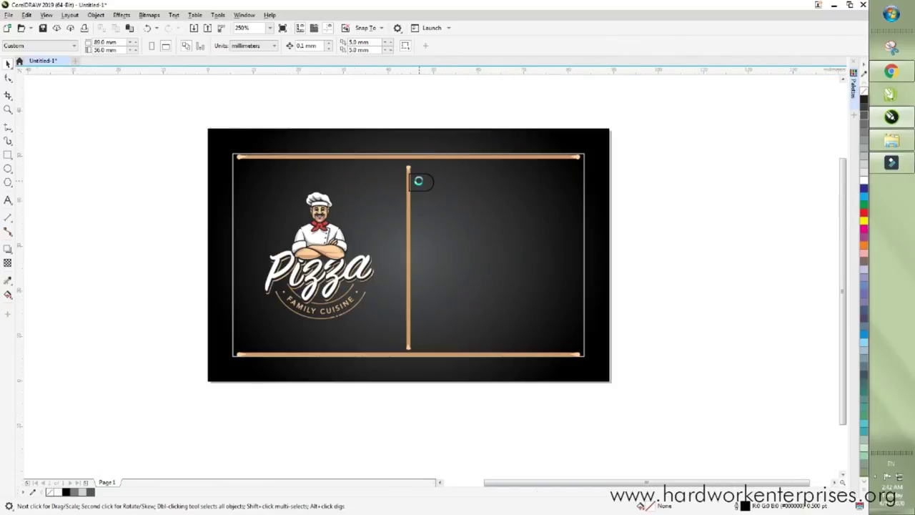
pyautogui.scroll(2, 418, 179)
pyautogui.moveTo(422, 227); pyautogui.dragTo(425, 223)
pyautogui.scroll(-1, 415, 204)
pyautogui.scroll(-3, 414, 204)
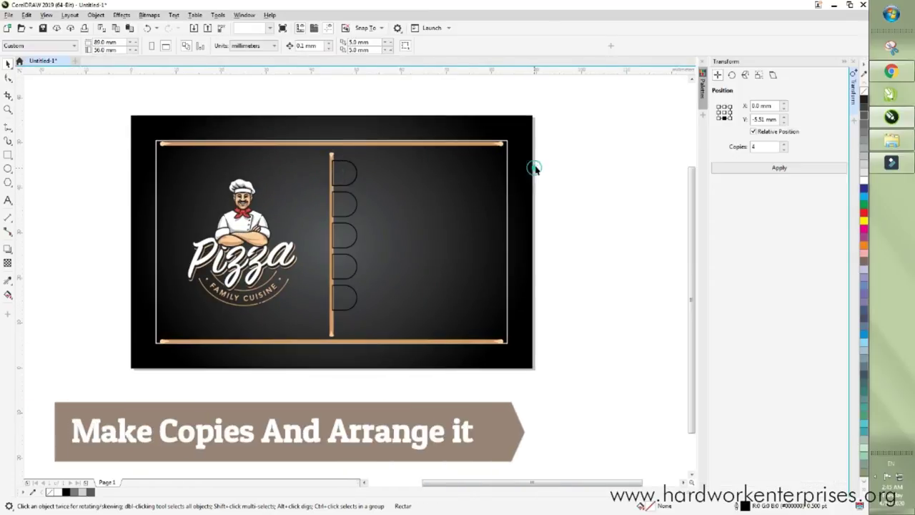
pyautogui.moveTo(549, 154); pyautogui.dragTo(308, 323)
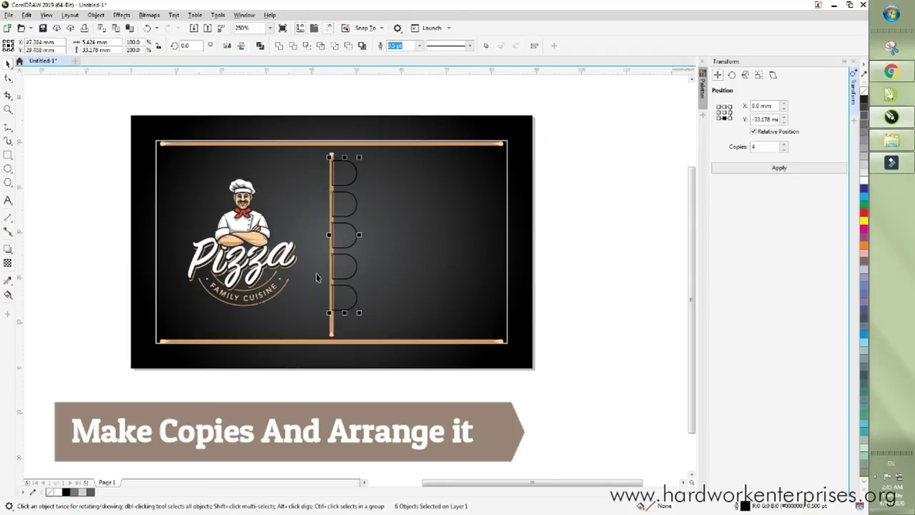
# - Group the six selected objects, the D-shaped tabs and vertical bar, with Ctrl+G
pyautogui.scroll(1, 333, 178)
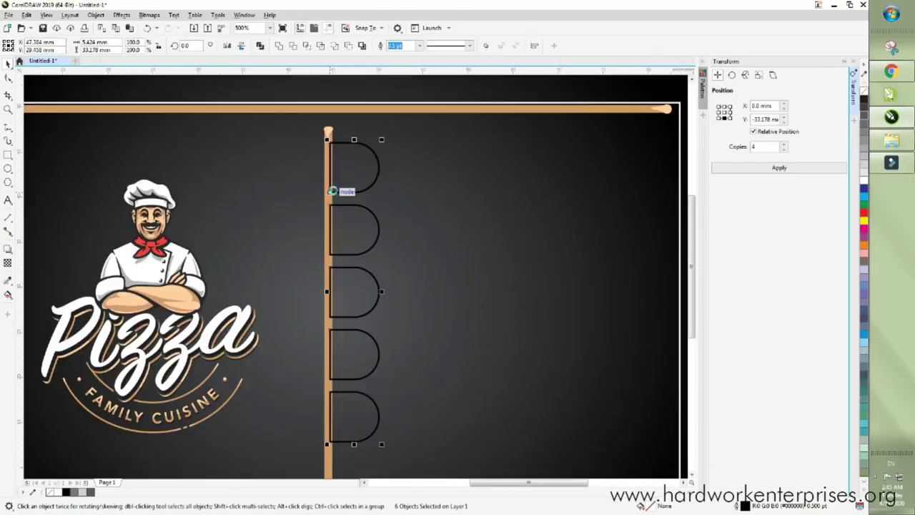
pyautogui.hotkey('ctrl', 'g')
pyautogui.scroll(-1, 321, 283)
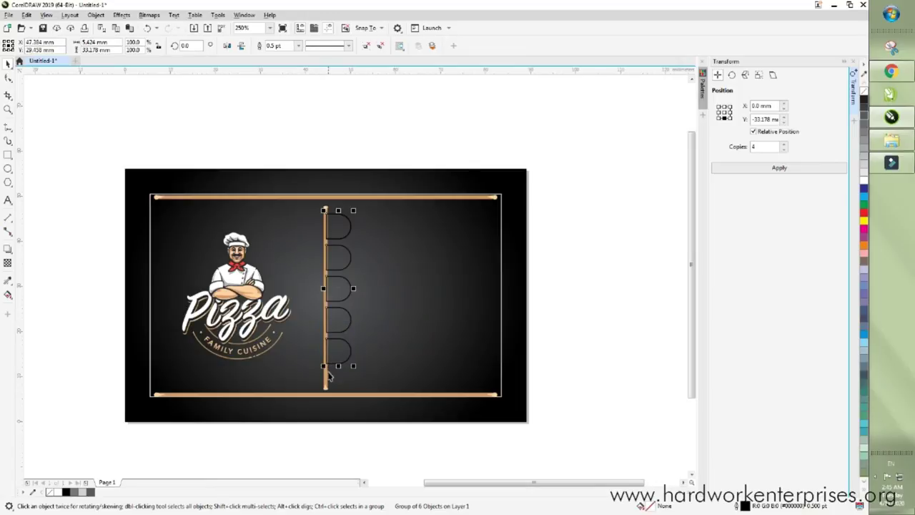
pyautogui.keyDown('shift'); pyautogui.click(326, 379); pyautogui.keyUp('shift')
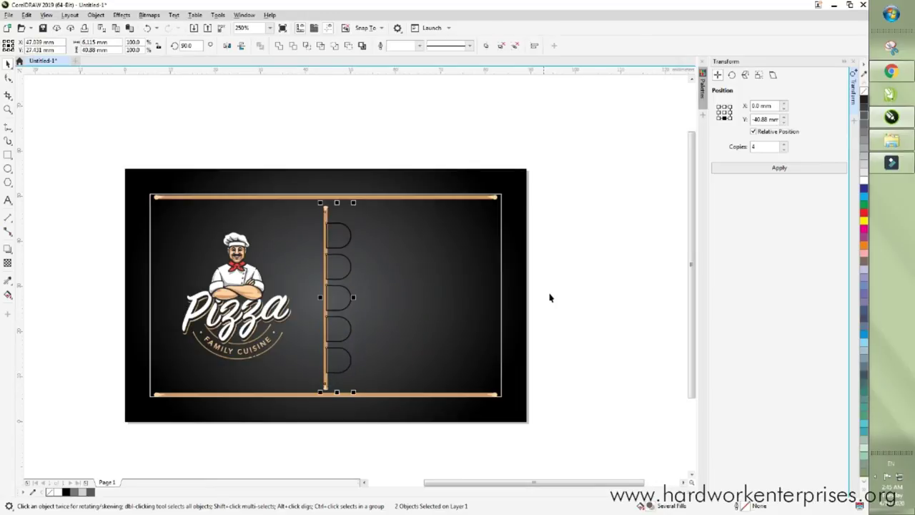
pyautogui.click(560, 265)
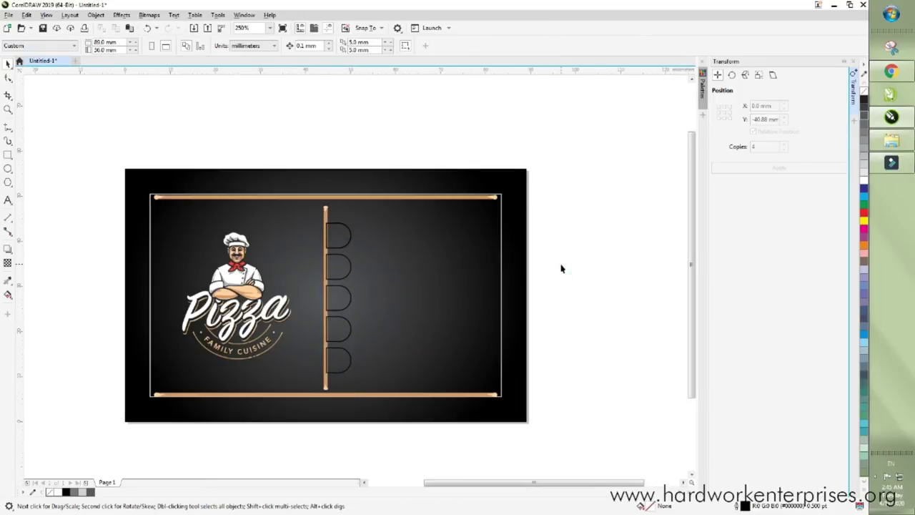
pyautogui.scroll(1, 278, 318)
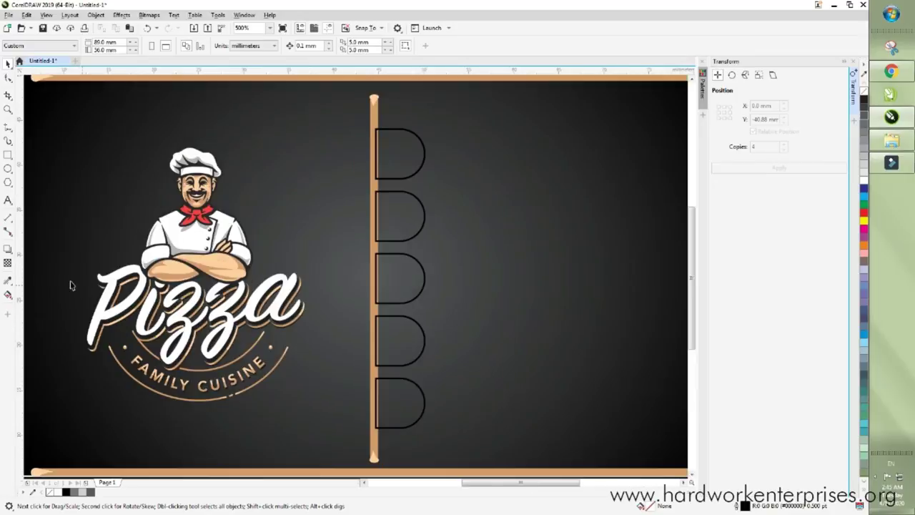
# - Copy the logo arc's tan fill onto the top D-shaped tab with the Attributes Eyedropper
pyautogui.click(10, 283)
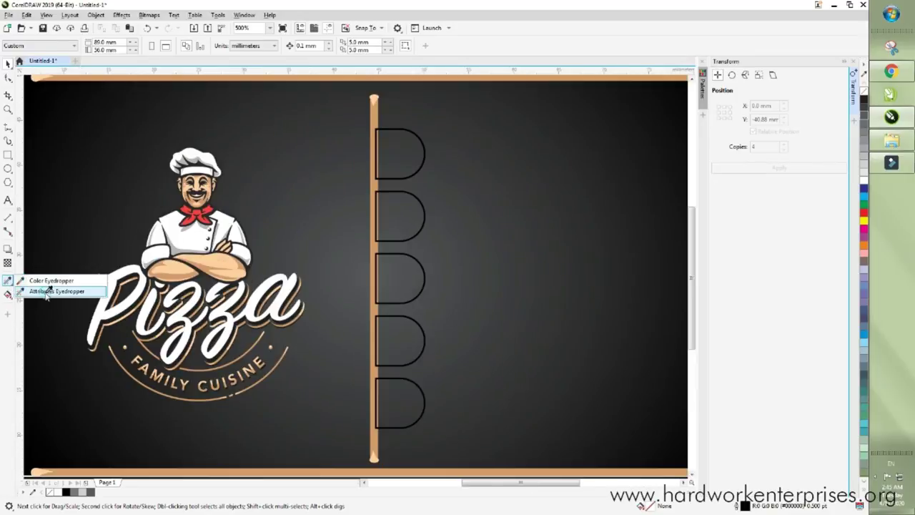
pyautogui.click(43, 292)
pyautogui.scroll(2, 172, 350)
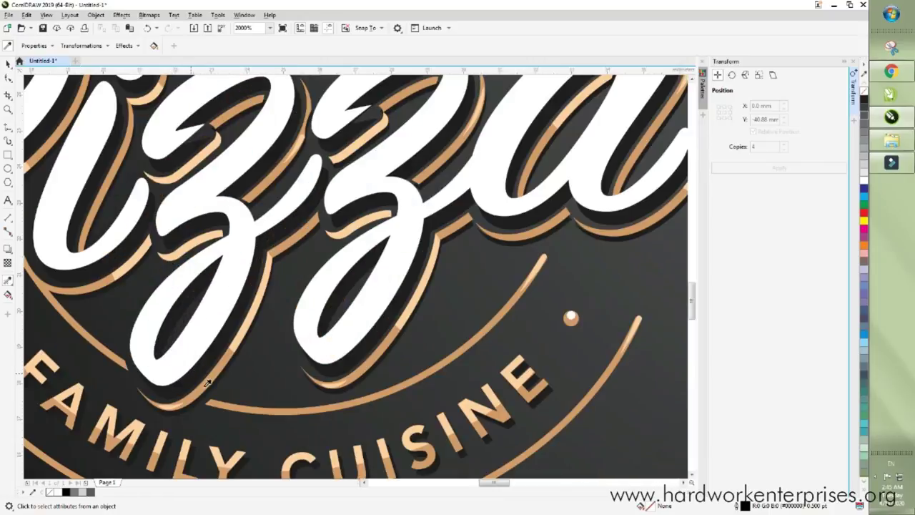
pyautogui.click(234, 409)
pyautogui.scroll(-3, 225, 413)
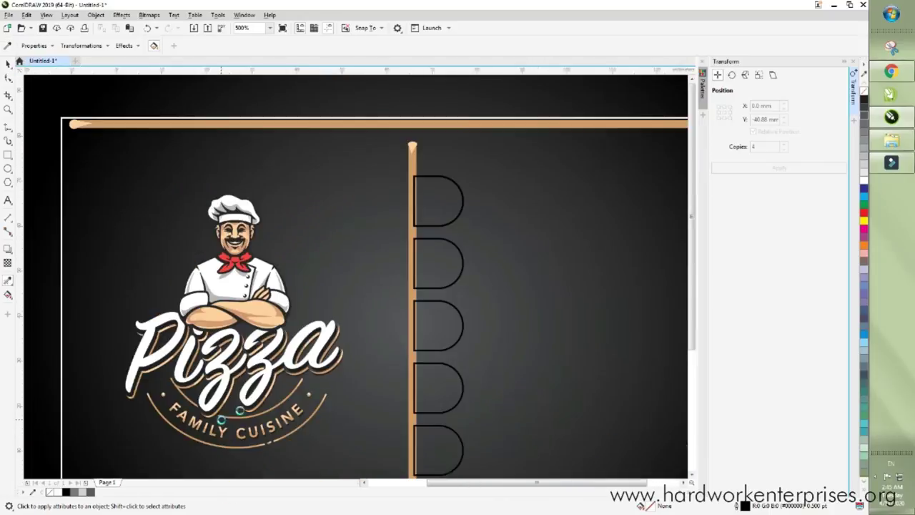
pyautogui.scroll(1, 342, 316)
pyautogui.click(332, 310)
pyautogui.scroll(1, 332, 310)
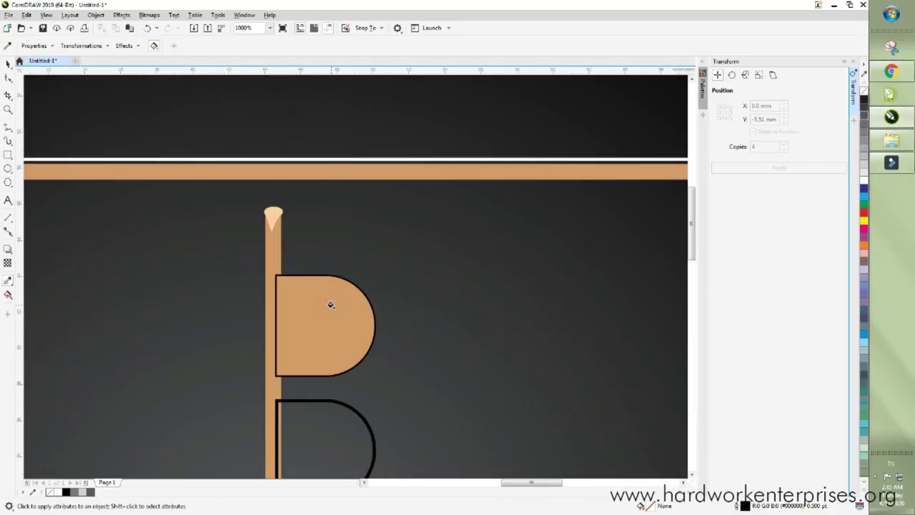
pyautogui.scroll(-1, 333, 310)
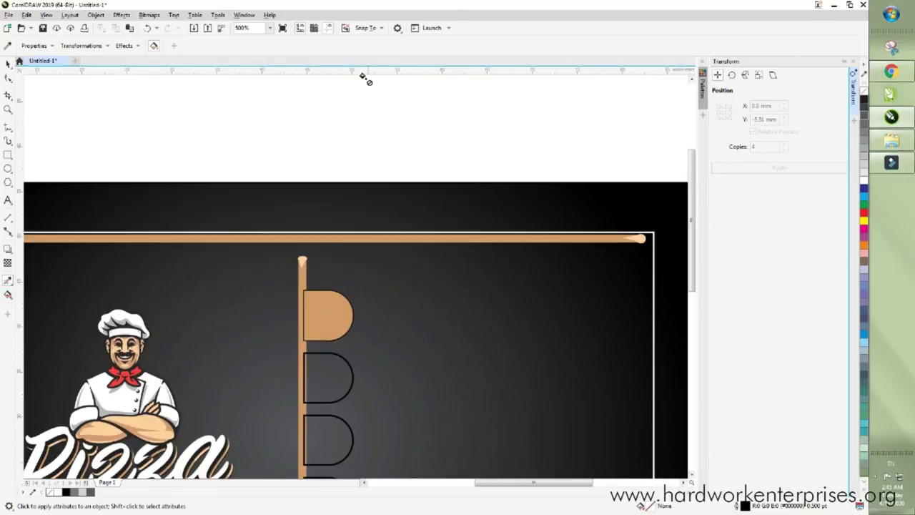
# - Set the outline width of the bar and half-circle tabs to None
pyautogui.click(7, 63)
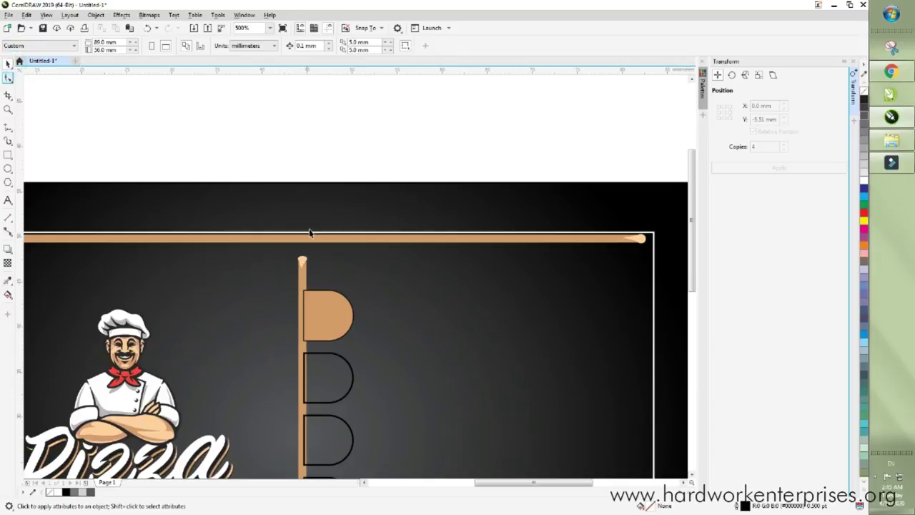
pyautogui.scroll(-1, 308, 229)
pyautogui.moveTo(538, 251); pyautogui.dragTo(287, 415)
pyautogui.click(298, 46)
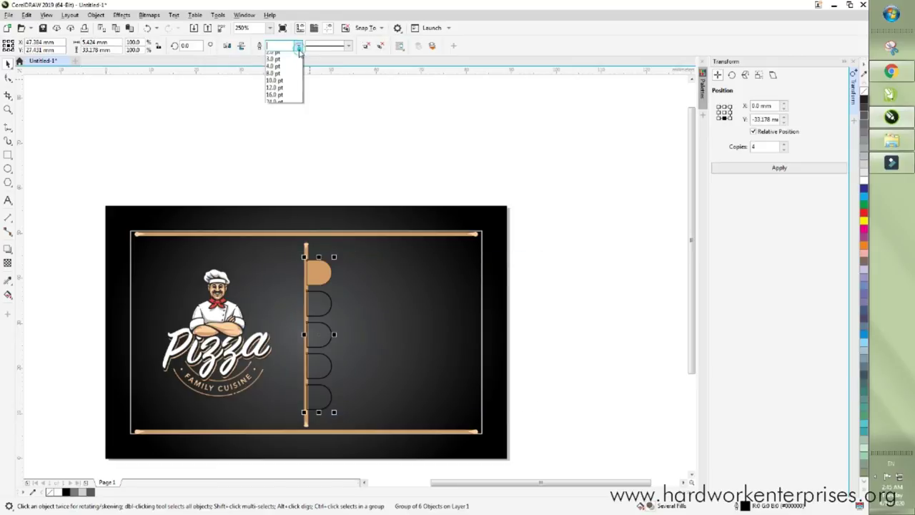
pyautogui.click(284, 55)
pyautogui.click(284, 138)
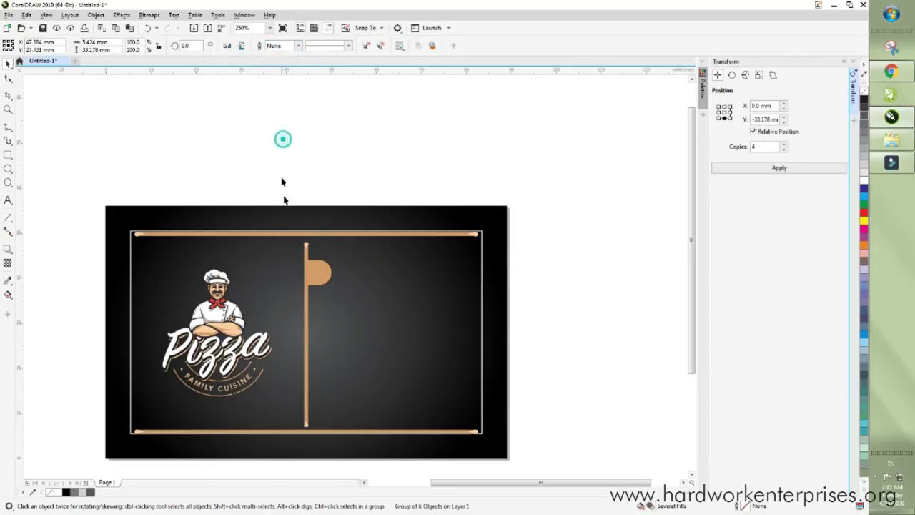
# - Ungroup the bar-and-tabs group with Ctrl+U
pyautogui.scroll(2, 307, 297)
pyautogui.click(319, 307)
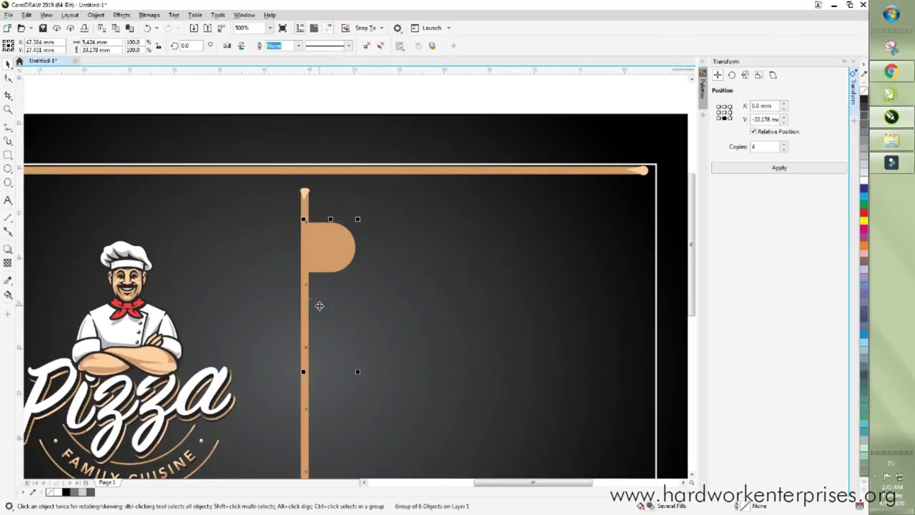
pyautogui.scroll(-2, 319, 305)
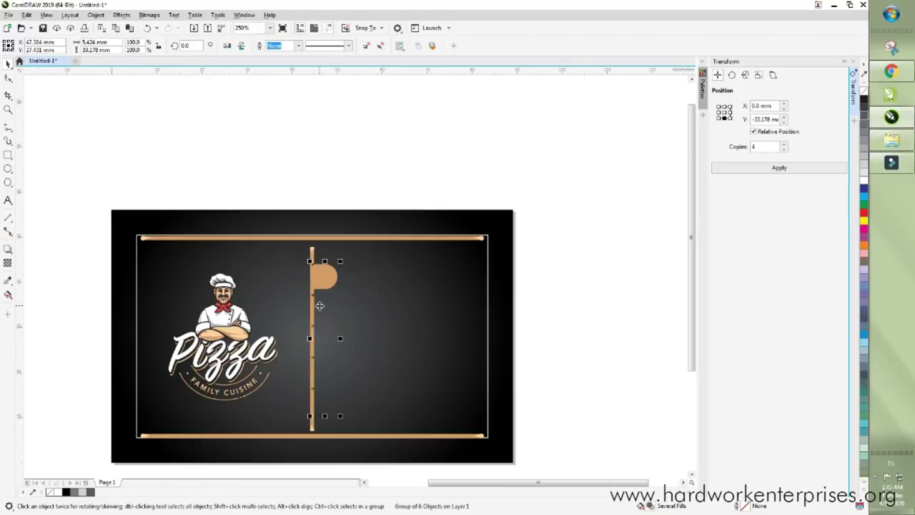
pyautogui.hotkey('ctrl', 'u')
# - Select the vertical bar on its own
pyautogui.click(373, 198)
pyautogui.click(315, 300)
pyautogui.scroll(2, 299, 303)
pyautogui.scroll(2, 314, 299)
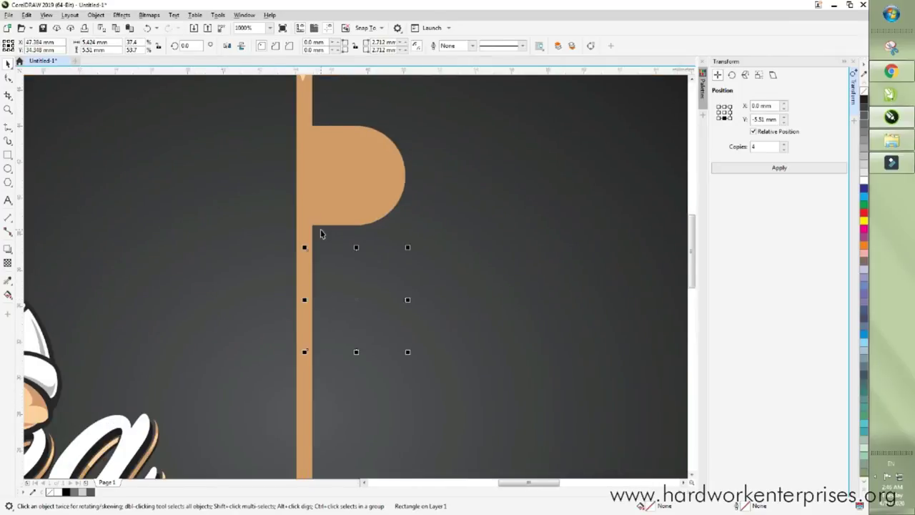
pyautogui.scroll(-1, 320, 233)
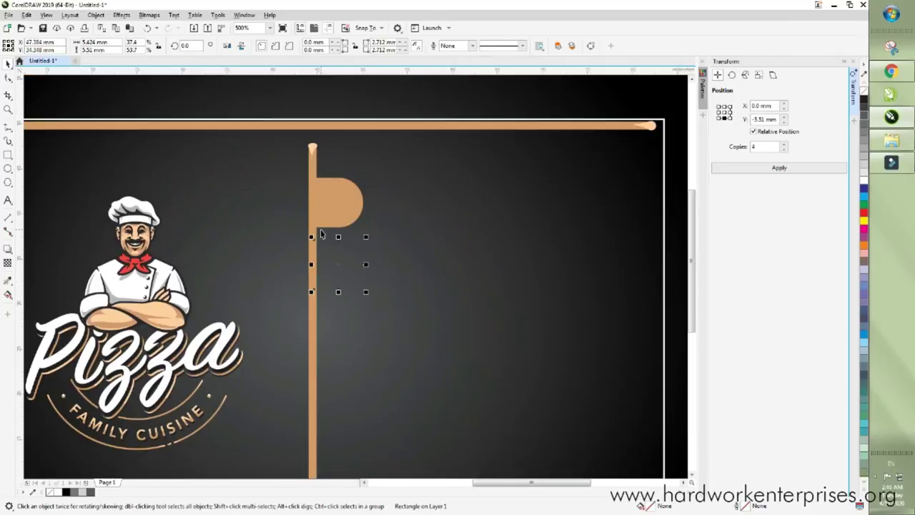
# - Copy the top tan half-circle's attributes onto the four rectangles below with the Attributes Eyedropper
pyautogui.click(9, 283)
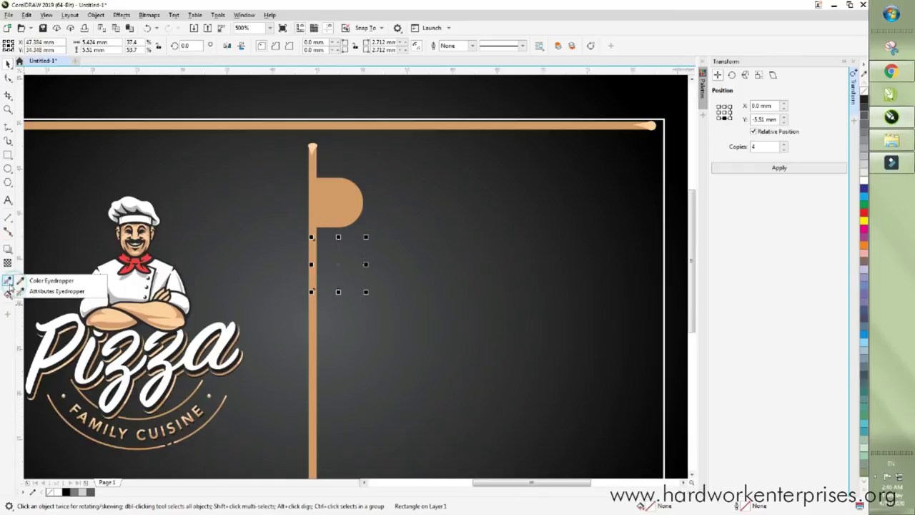
pyautogui.click(49, 291)
pyautogui.click(348, 202)
pyautogui.click(337, 266)
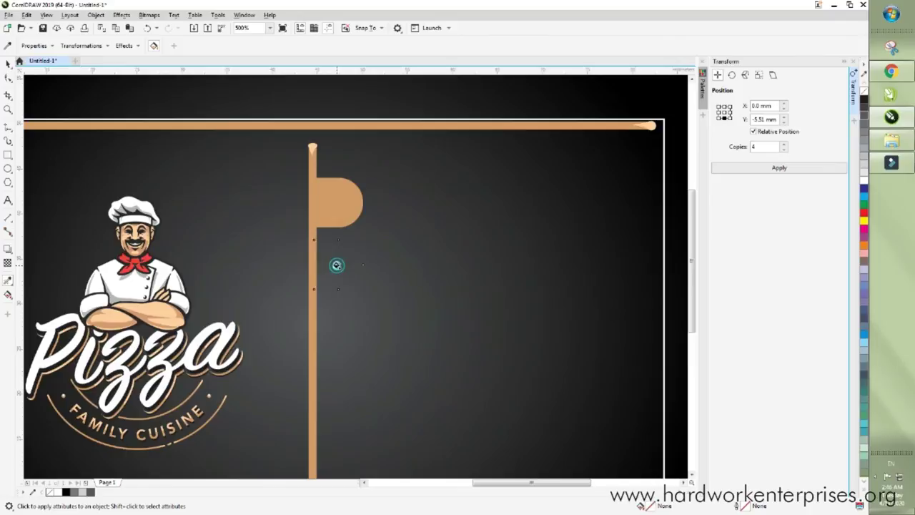
pyautogui.scroll(-1, 331, 226)
pyautogui.click(335, 279)
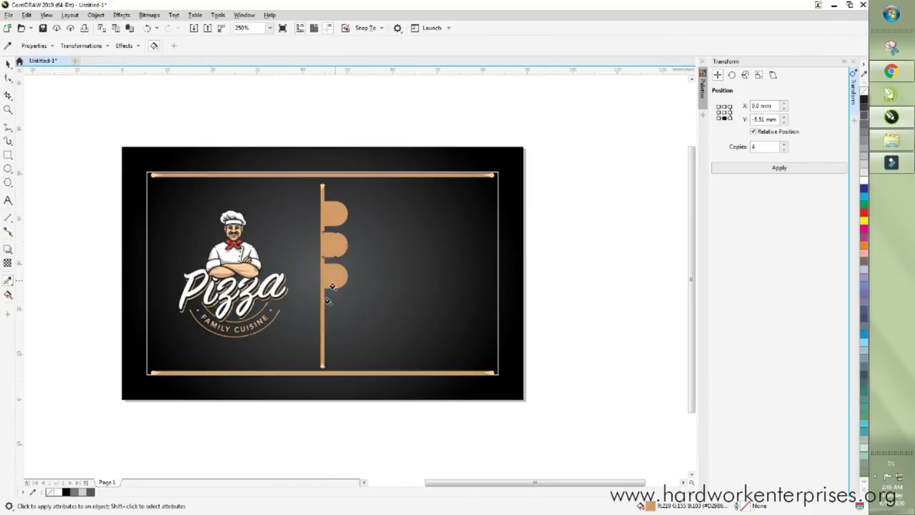
pyautogui.click(333, 312)
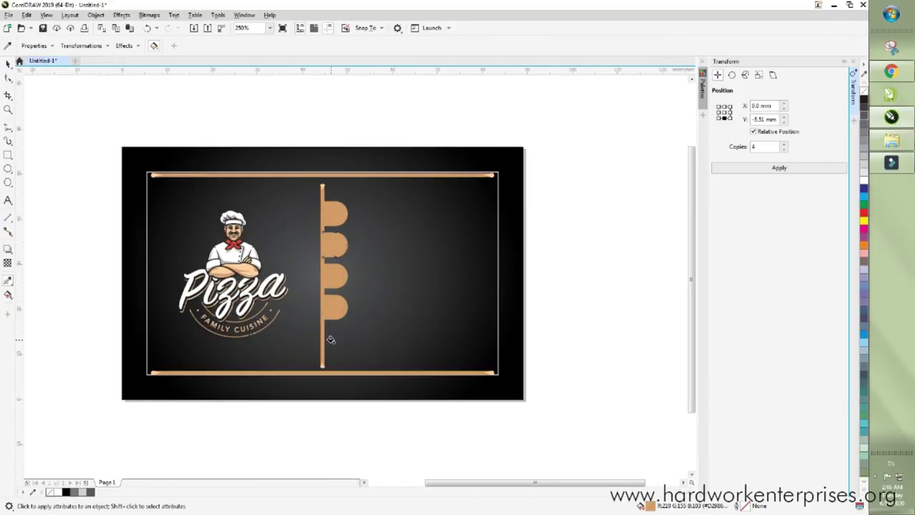
pyautogui.click(330, 339)
# - Select the second tan half-circle tab
pyautogui.click(7, 64)
pyautogui.click(169, 102)
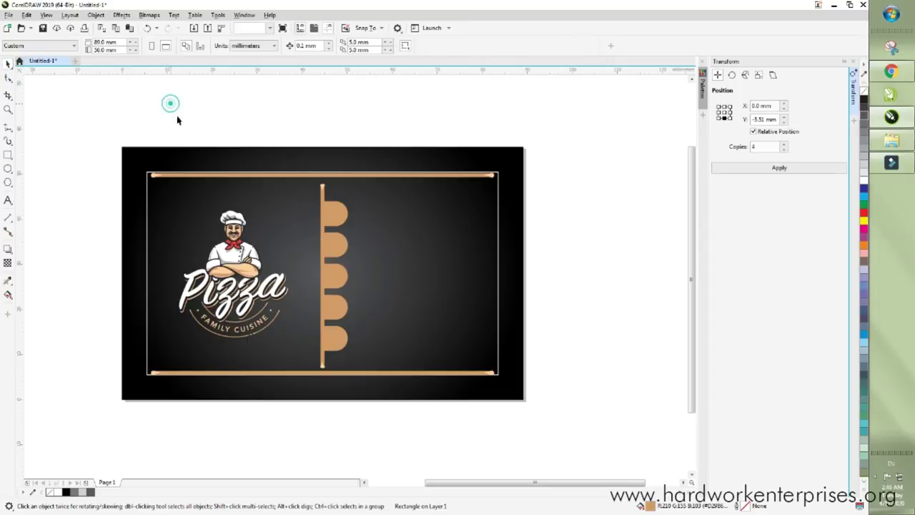
pyautogui.click(333, 250)
pyautogui.click(8, 295)
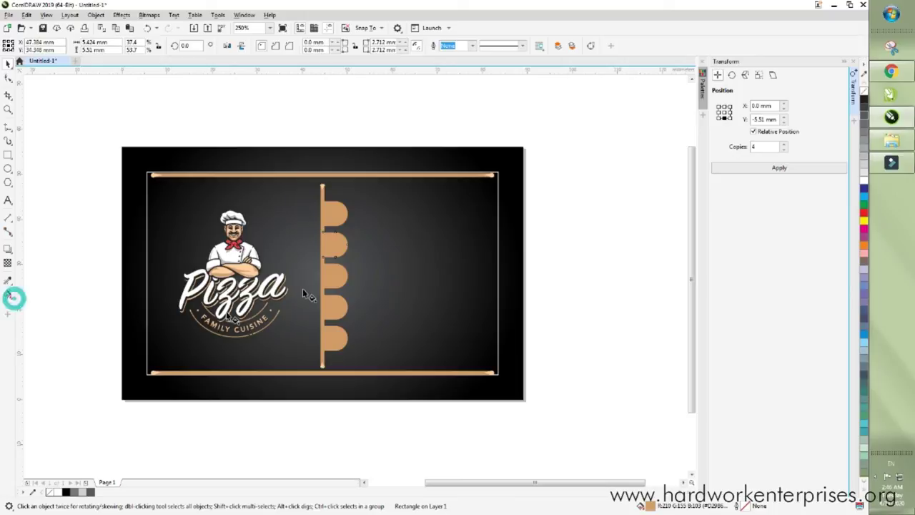
# - Give the second tab a radial fountain fill with a #FFCFA0 peach node sampled from the gold ring
pyautogui.moveTo(349, 235); pyautogui.dragTo(339, 241)
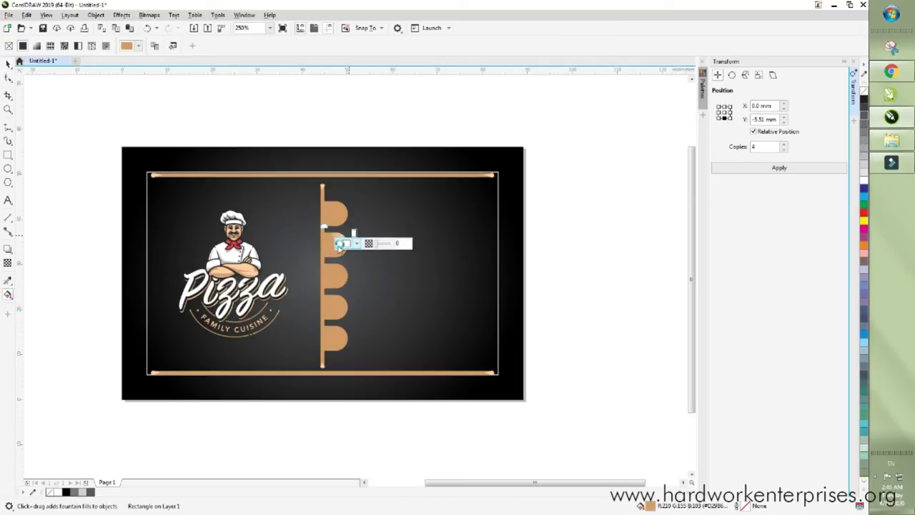
pyautogui.scroll(4, 338, 243)
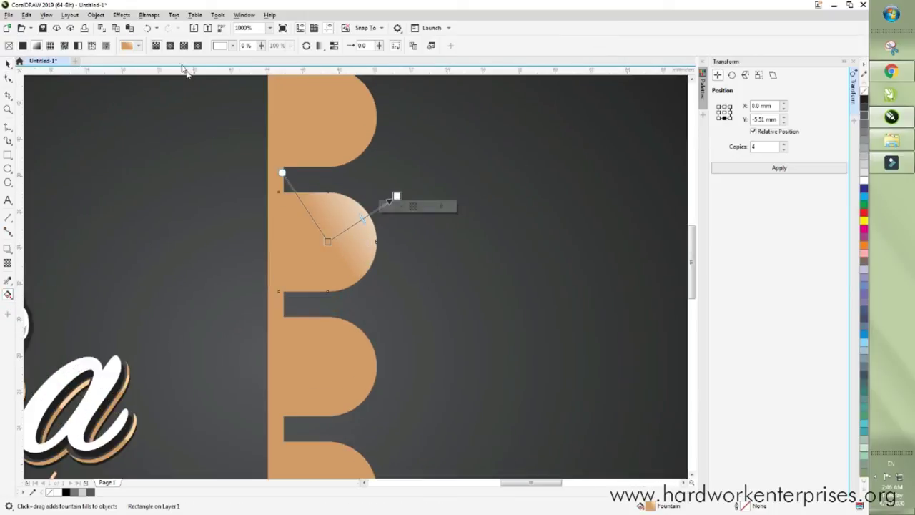
pyautogui.click(173, 46)
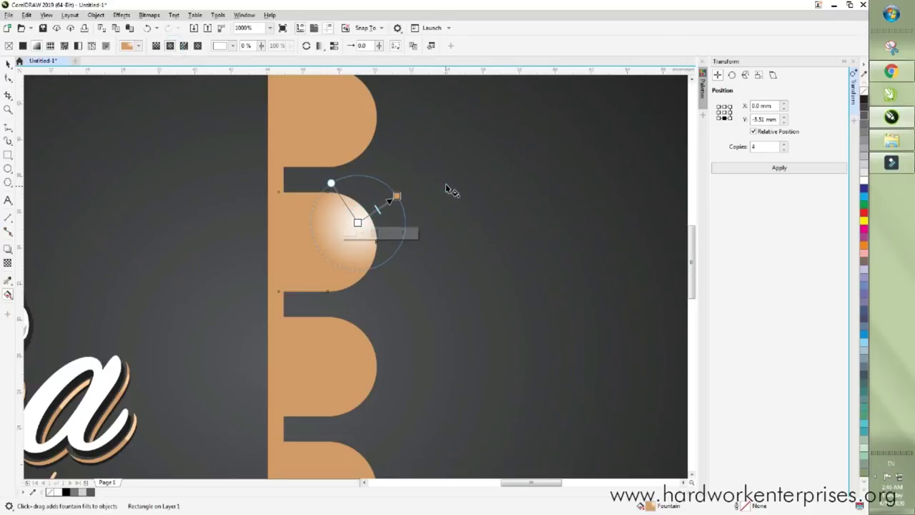
pyautogui.scroll(-2, 446, 187)
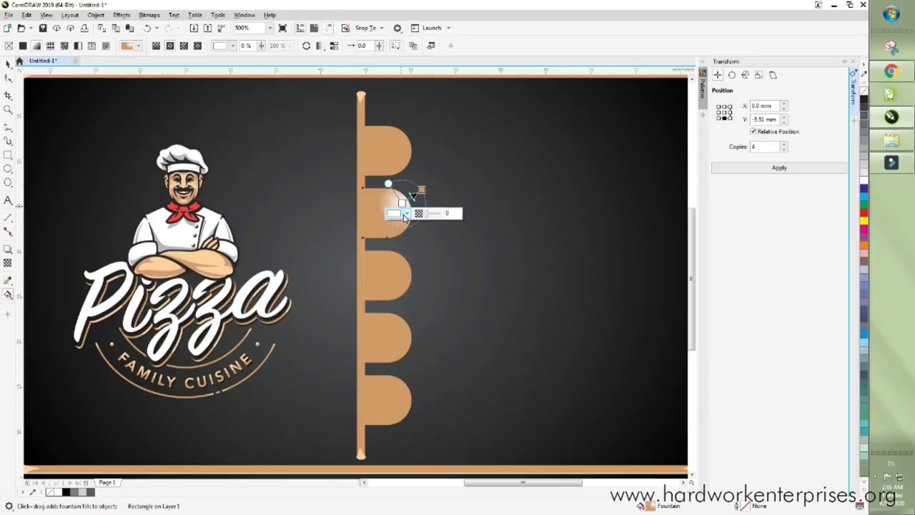
pyautogui.click(399, 213)
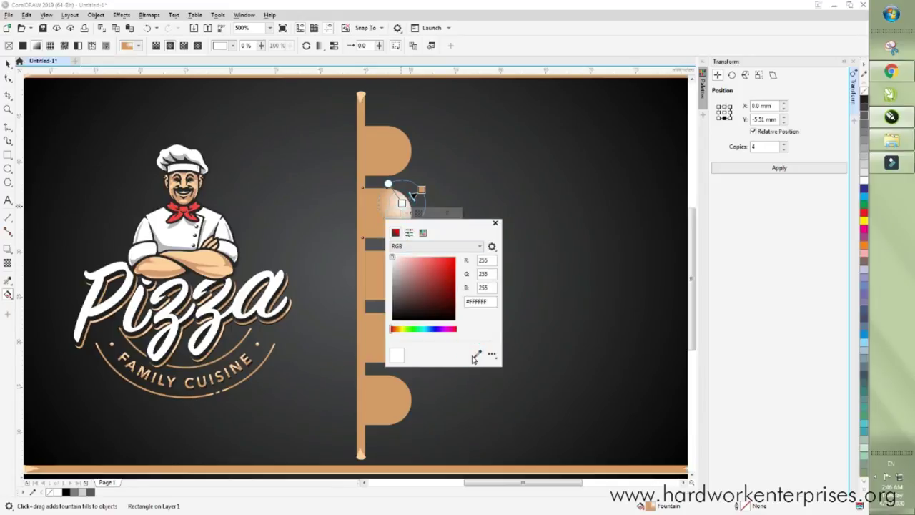
pyautogui.click(475, 355)
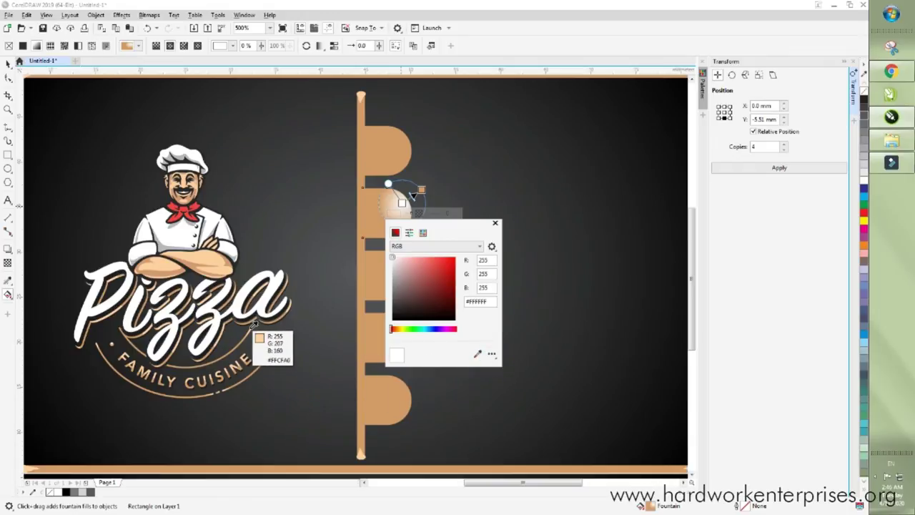
pyautogui.click(254, 324)
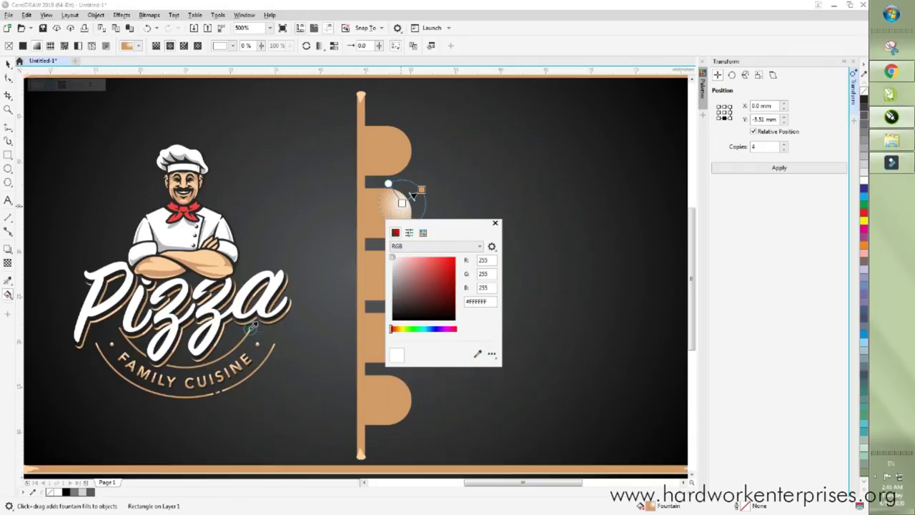
pyautogui.click(495, 224)
# - Move the gradient centre down-left and shrink the radial radius
pyautogui.moveTo(400, 203); pyautogui.dragTo(392, 214)
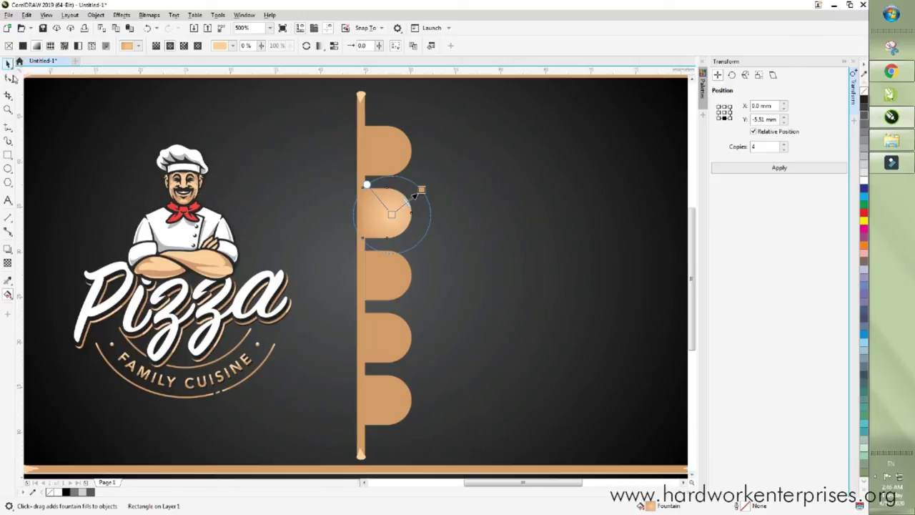
pyautogui.moveTo(414, 194); pyautogui.dragTo(392, 214)
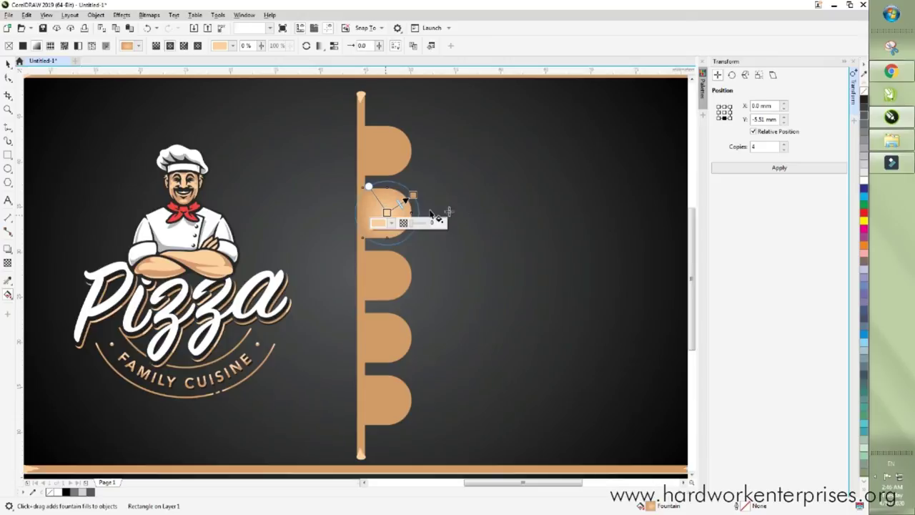
pyautogui.press('space')
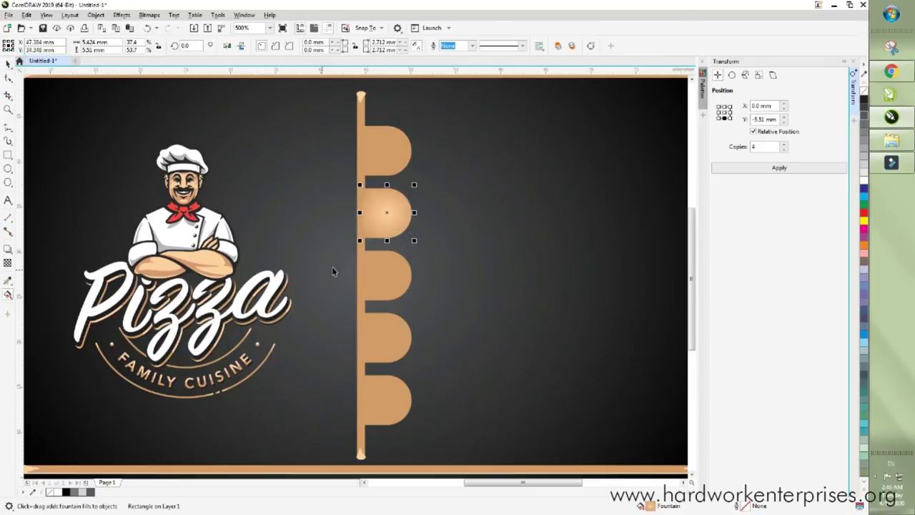
pyautogui.scroll(-2, 329, 266)
# - Copy the gradient tab's attributes onto the first, third, fourth and fifth tabs, then zoom out
pyautogui.click(395, 134)
pyautogui.scroll(2, 353, 237)
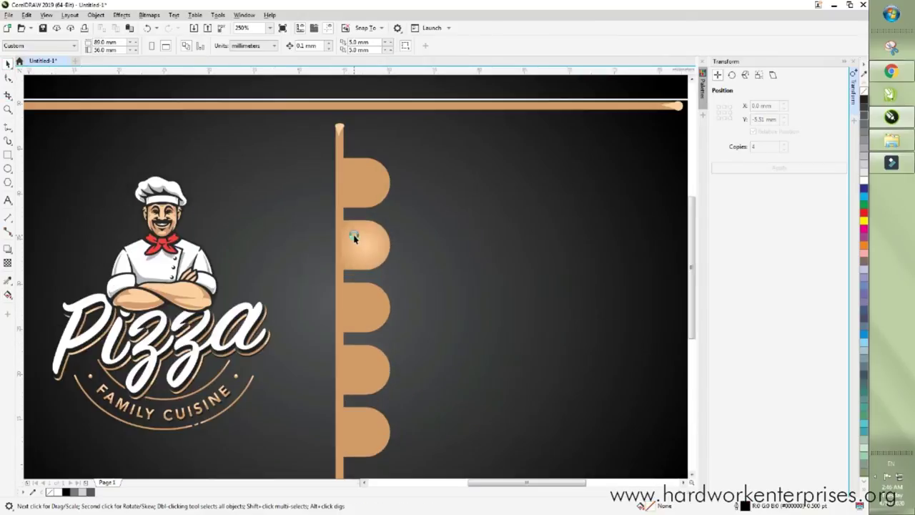
pyautogui.click(8, 281)
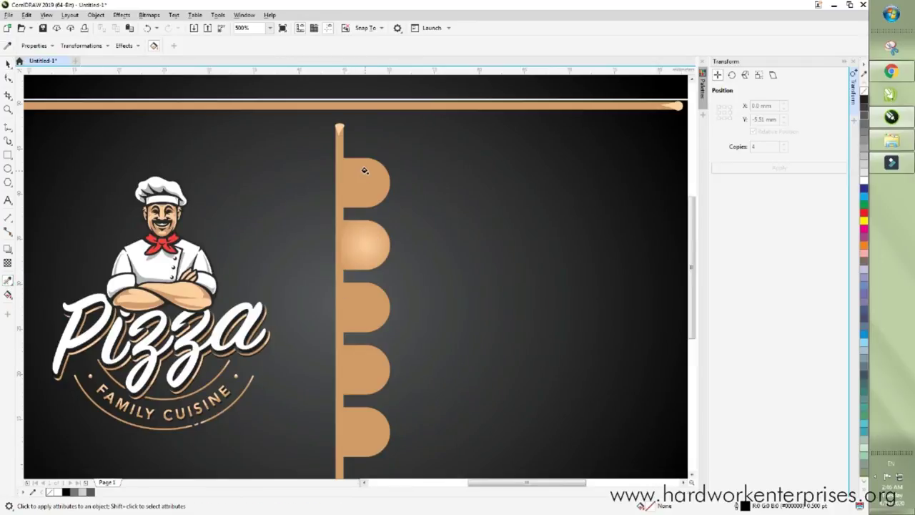
pyautogui.click(345, 184)
pyautogui.click(351, 316)
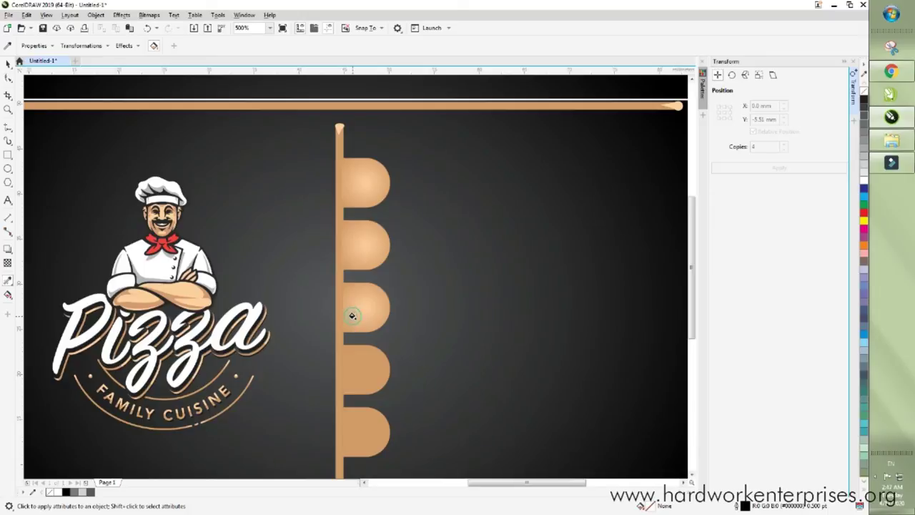
pyautogui.click(356, 366)
pyautogui.click(364, 433)
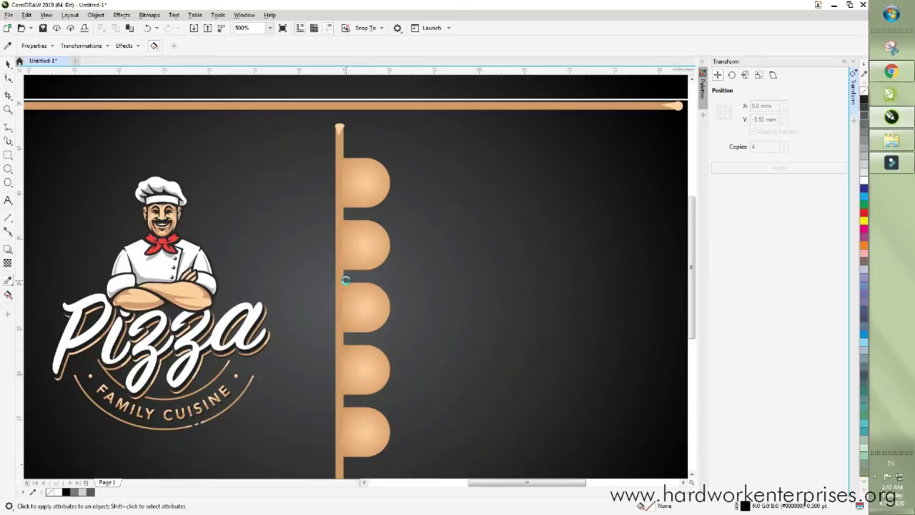
pyautogui.press('F3')
pyautogui.click(8, 64)
pyautogui.click(154, 115)
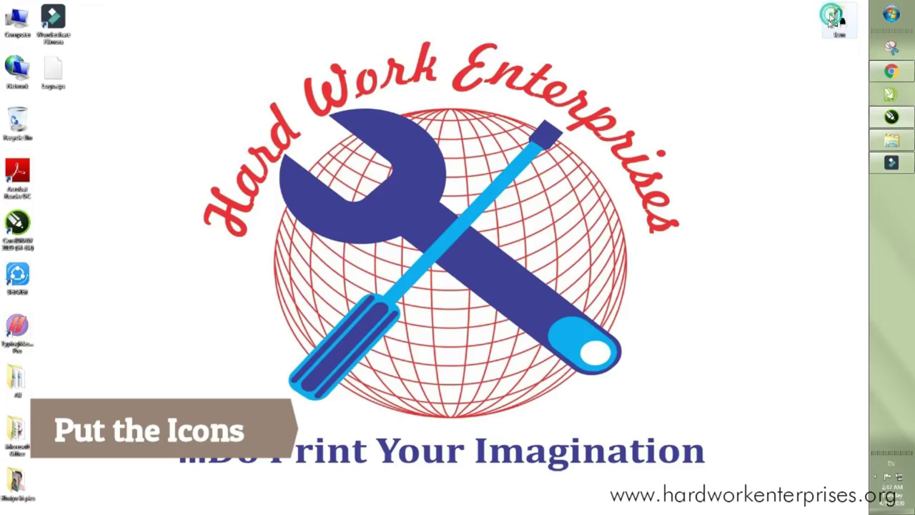
# - Minimize CorelDRAW, open the desktop Icon folder and switch to the browser
pyautogui.click(834, 5)
pyautogui.click(840, 32)
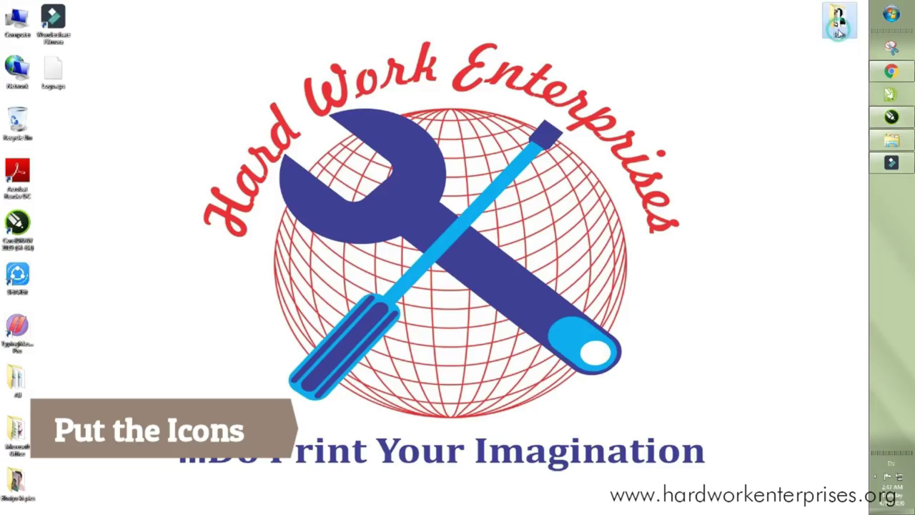
pyautogui.doubleClick(840, 33)
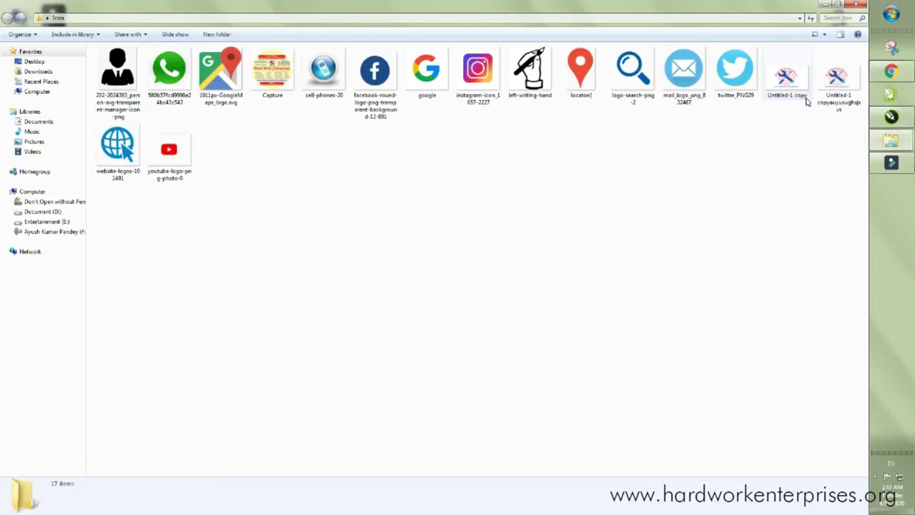
pyautogui.click(892, 72)
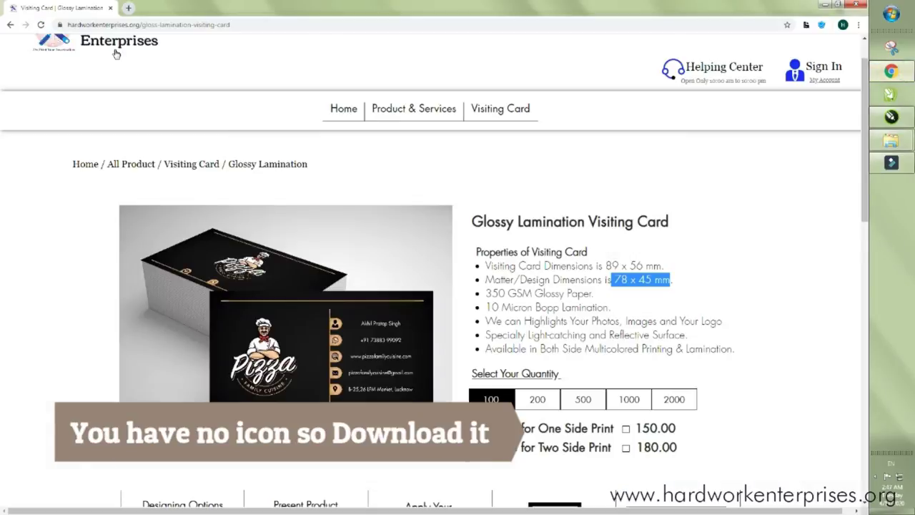
# - Search Google Images for 'whatsaap icon png' in a new tab, then minimize Chrome
pyautogui.click(129, 9)
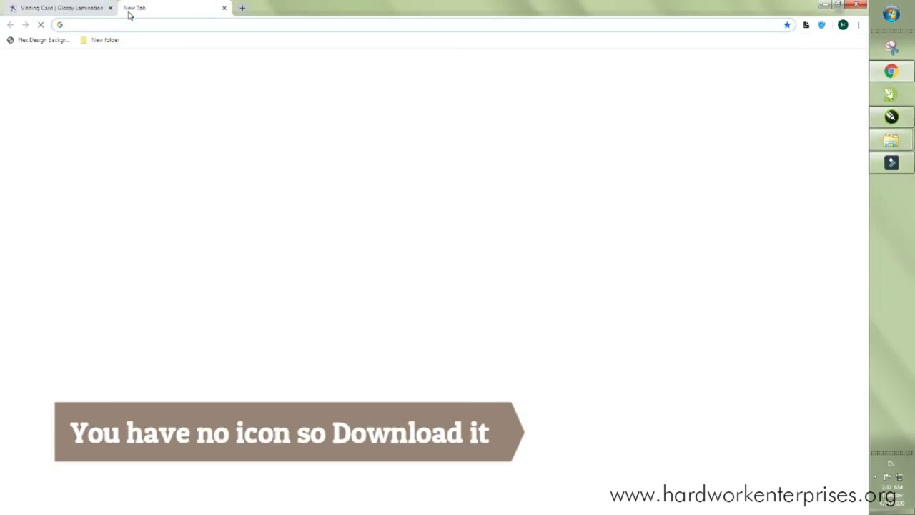
pyautogui.write('whats')
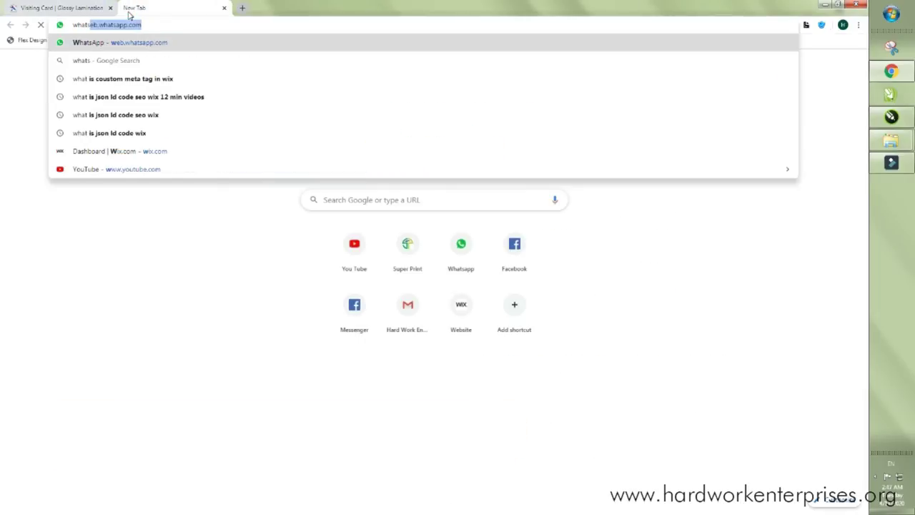
pyautogui.write('aap icon png')
pyautogui.press('Return')
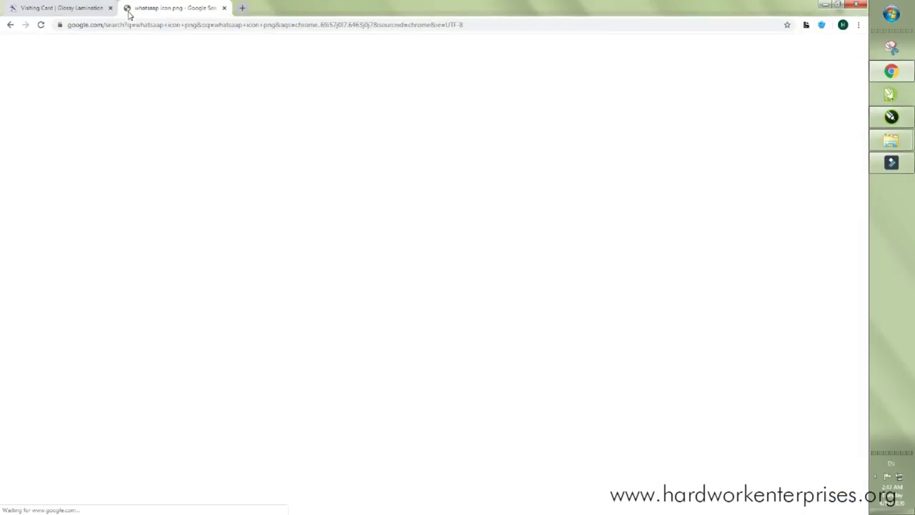
pyautogui.click(134, 83)
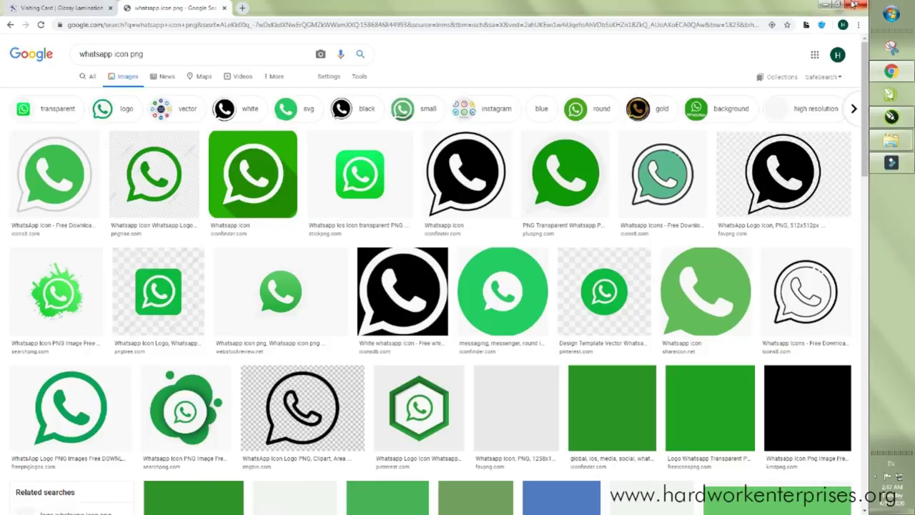
pyautogui.click(854, 5)
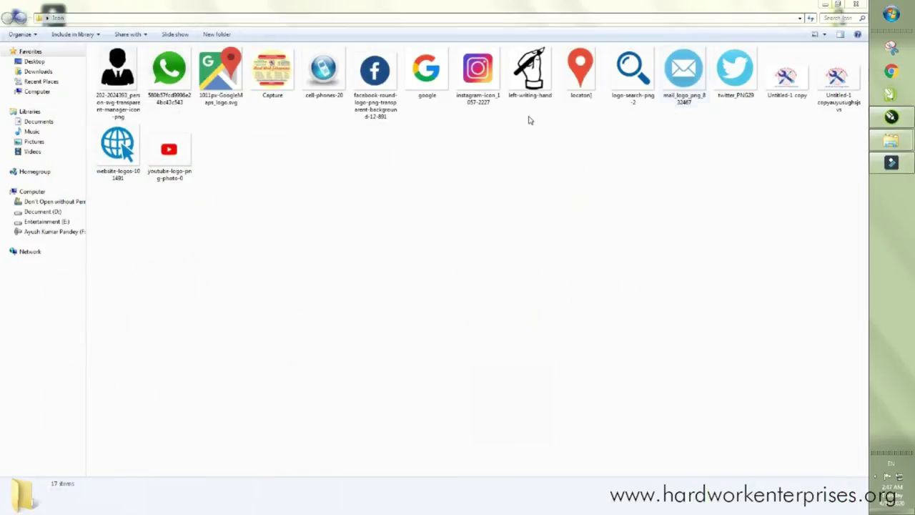
# - Drag the WhatsApp image file from the Icon folder onto the CorelDRAW canvas
pyautogui.click(163, 70)
pyautogui.moveTo(165, 71); pyautogui.dragTo(133, 171)
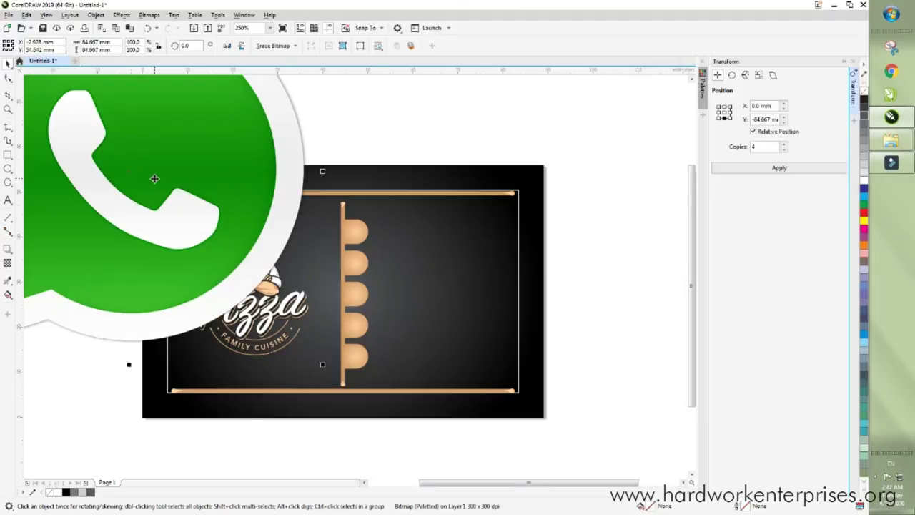
# - Trace the WhatsApp bitmap with Outline Trace > Line Art and accept the PowerTRACE result
pyautogui.scroll(-5, 154, 178)
pyautogui.click(405, 175)
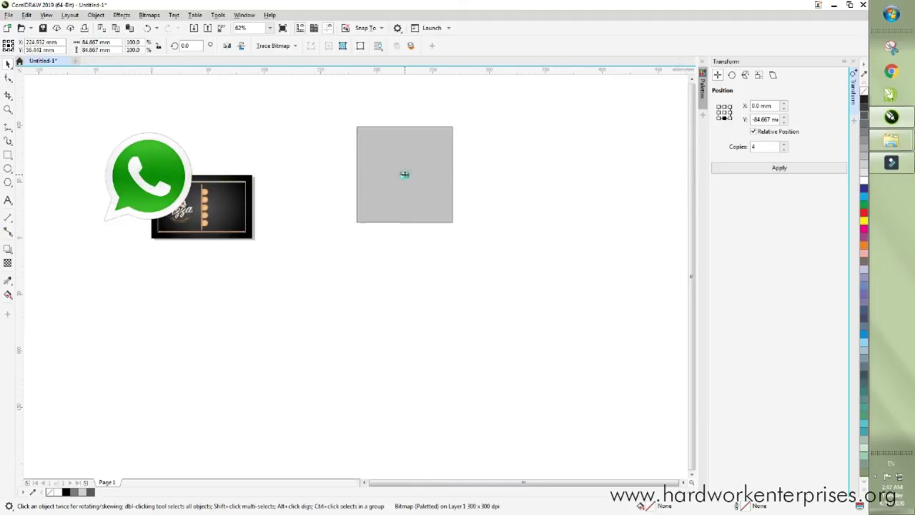
pyautogui.moveTo(405, 174); pyautogui.dragTo(405, 175)
pyautogui.rightClick(405, 174)
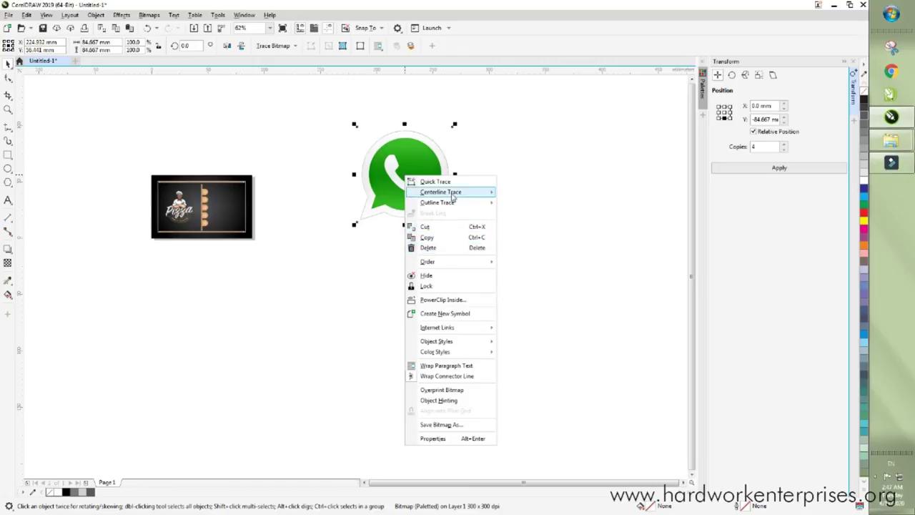
pyautogui.moveTo(449, 206)
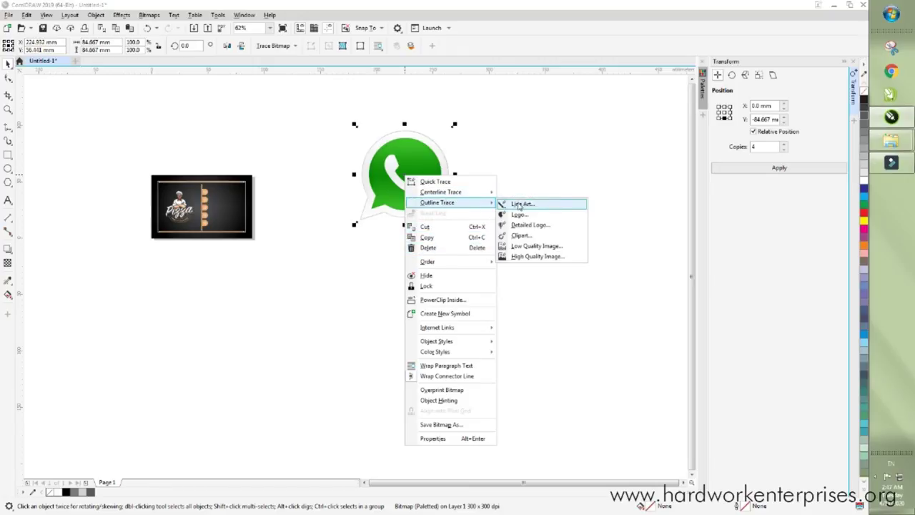
pyautogui.click(517, 206)
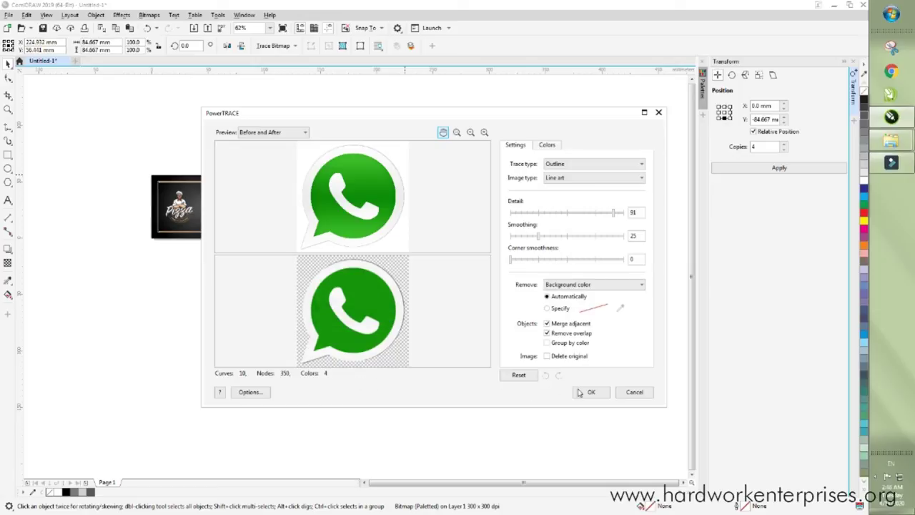
pyautogui.click(589, 393)
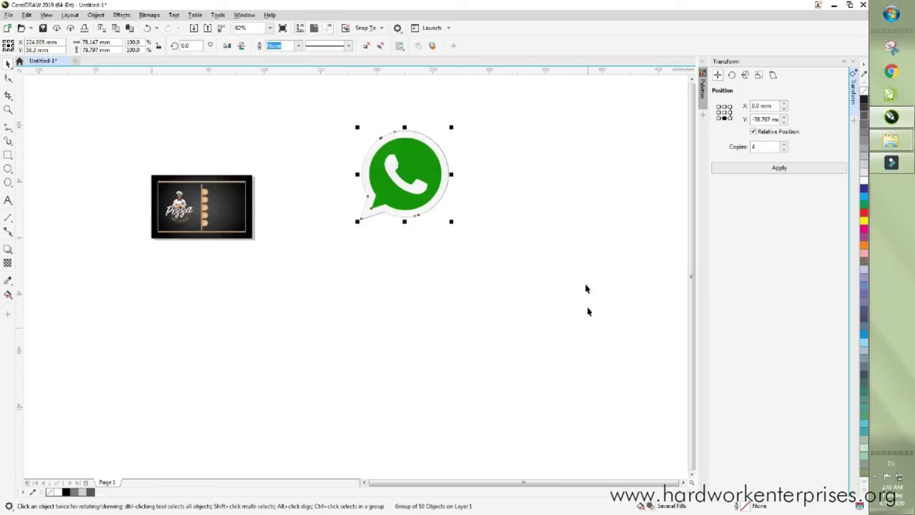
# - Move the traced logo down-right and delete the original WhatsApp bitmap
pyautogui.click(467, 223)
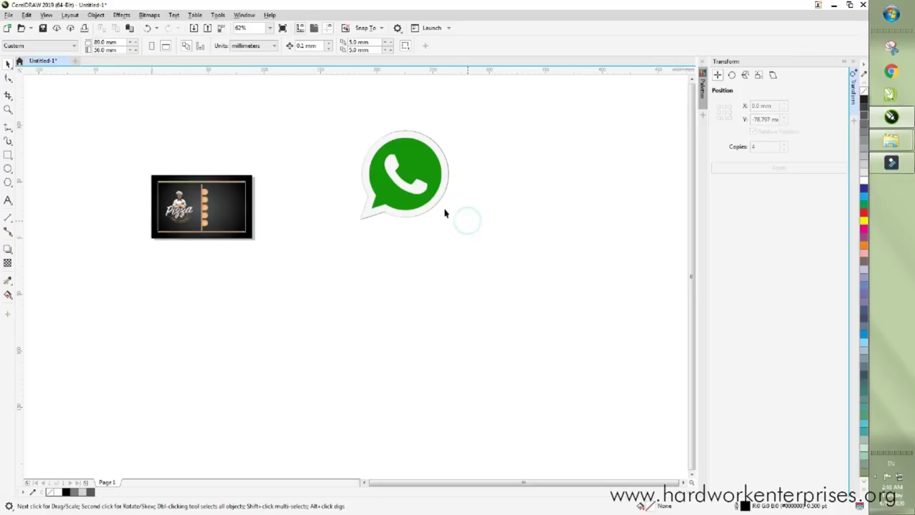
pyautogui.moveTo(405, 169); pyautogui.dragTo(515, 231)
pyautogui.click(438, 166)
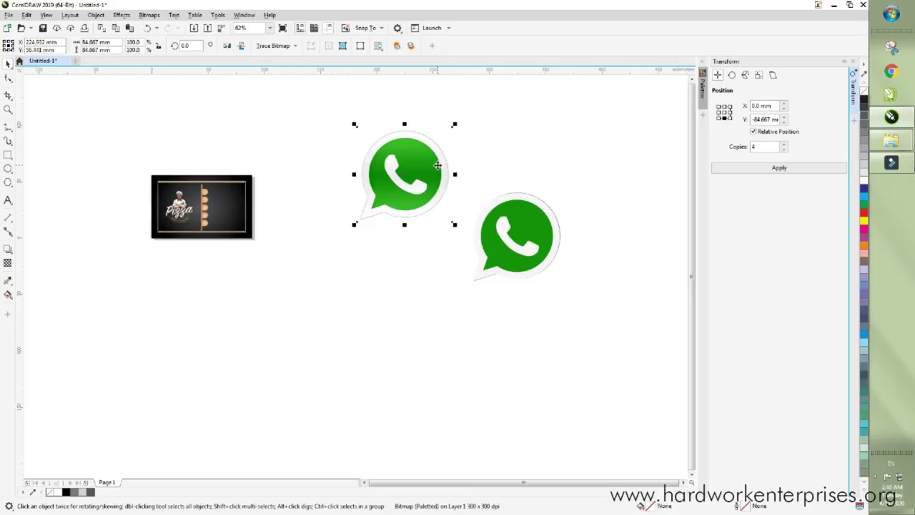
pyautogui.rightClick(438, 166)
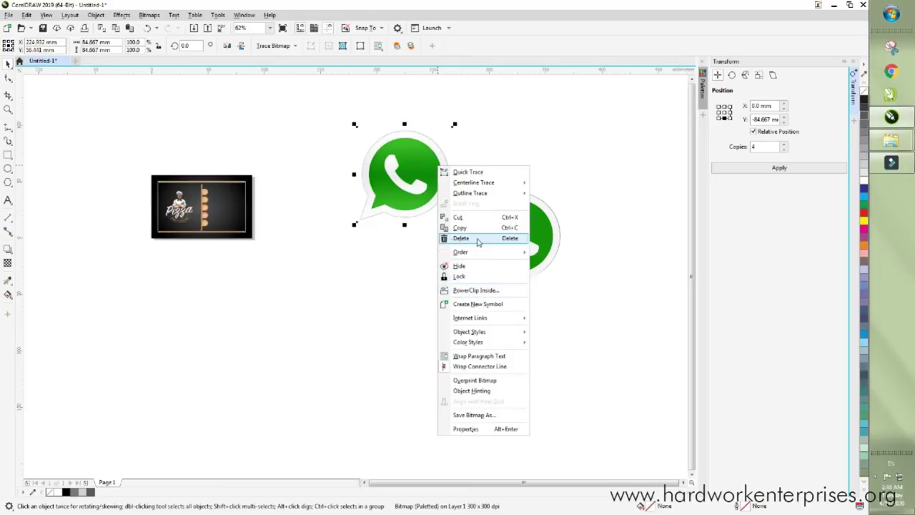
pyautogui.click(461, 238)
# - Ungroup the traced WhatsApp logo into separate pieces
pyautogui.click(514, 170)
pyautogui.click(513, 228)
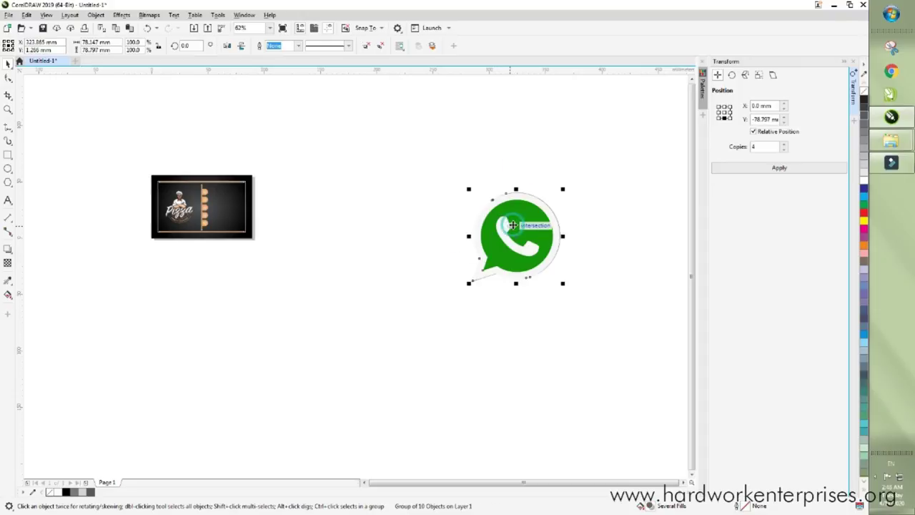
pyautogui.rightClick(513, 227)
pyautogui.click(556, 253)
# - Move the green logo aside and pull out the bubble shape, filling it solid black
pyautogui.click(580, 189)
pyautogui.click(538, 220)
pyautogui.moveTo(538, 220); pyautogui.dragTo(427, 186)
pyautogui.click(482, 153)
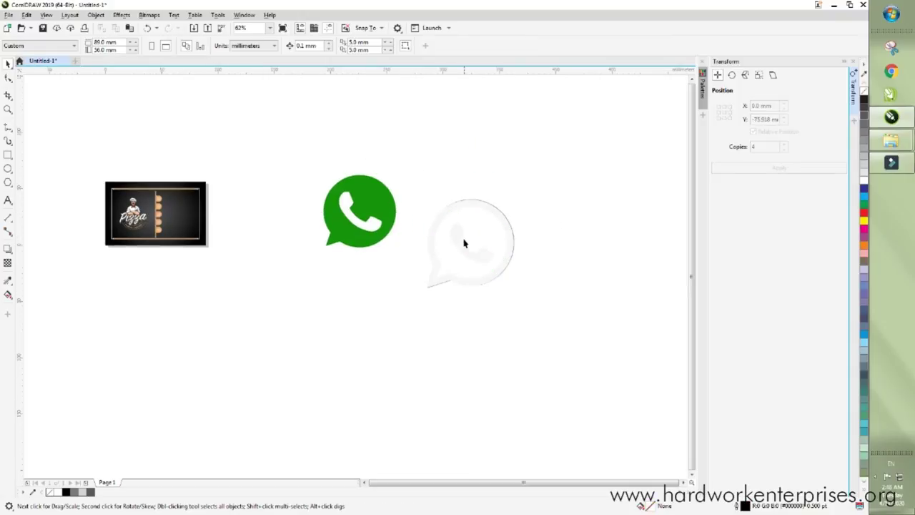
pyautogui.moveTo(474, 254); pyautogui.dragTo(582, 261)
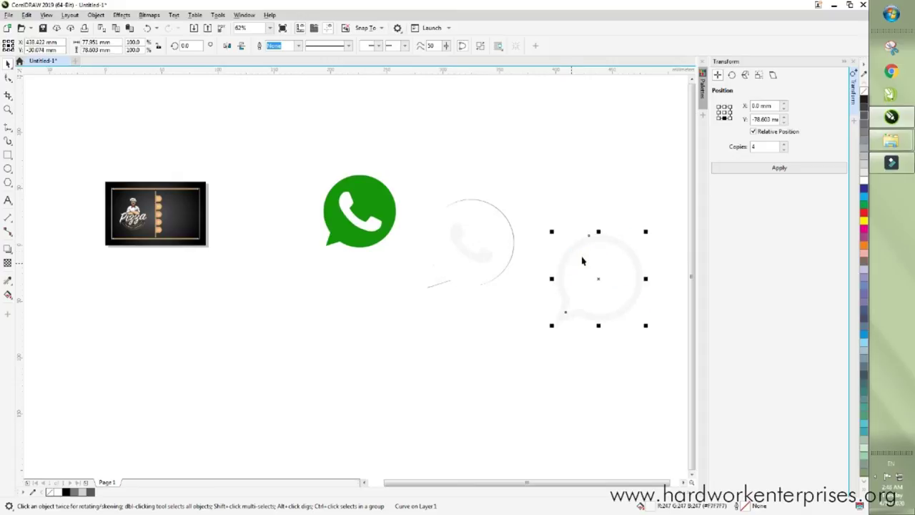
pyautogui.click(863, 100)
# - Move the phone shape up-right, fill it black and rotate it slightly
pyautogui.click(459, 241)
pyautogui.click(461, 239)
pyautogui.click(465, 240)
pyautogui.moveTo(465, 241); pyautogui.dragTo(596, 187)
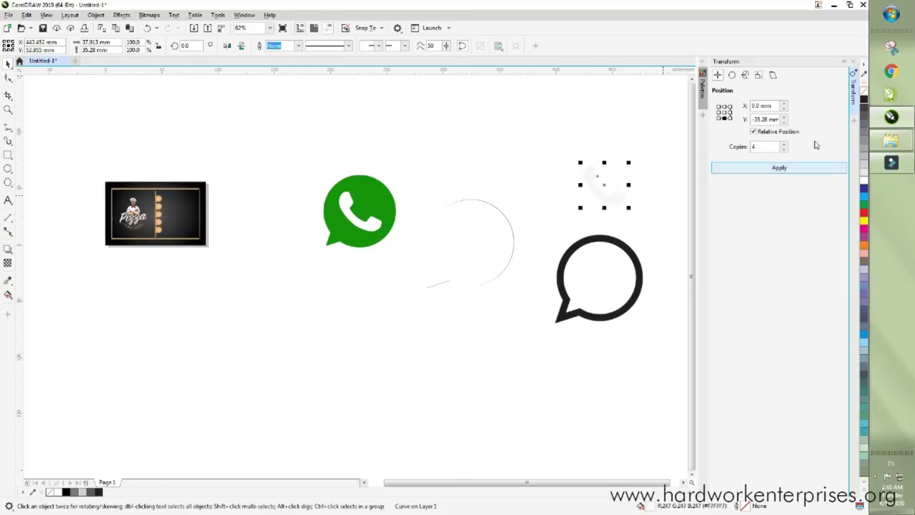
pyautogui.click(863, 100)
pyautogui.click(612, 202)
pyautogui.moveTo(629, 163); pyautogui.dragTo(631, 162)
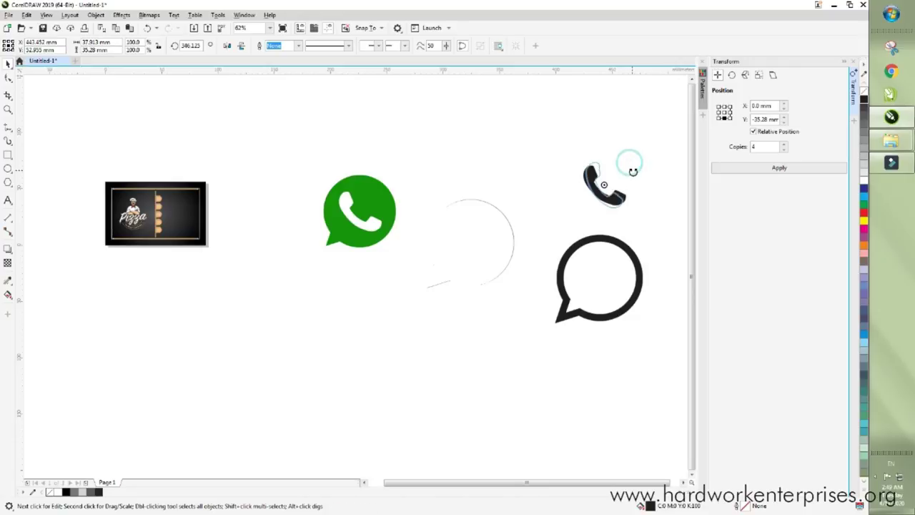
# - Place the black phone shape inside the black bubble
pyautogui.click(638, 150)
pyautogui.click(600, 172)
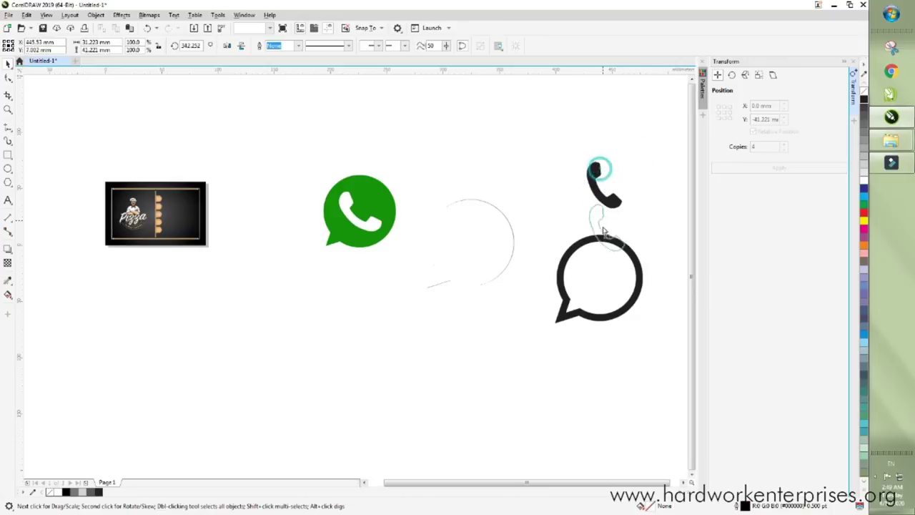
pyautogui.moveTo(594, 260); pyautogui.dragTo(594, 264)
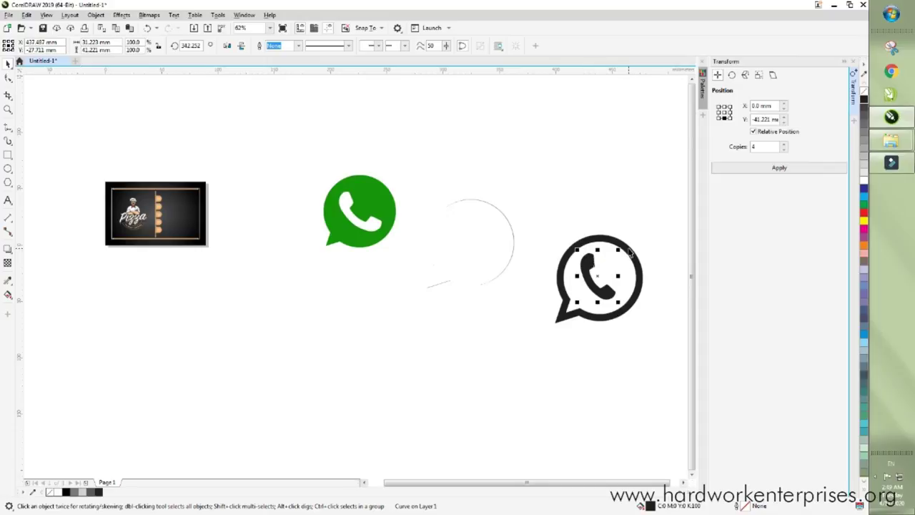
pyautogui.keyDown('shift'); pyautogui.click(628, 248); pyautogui.keyUp('shift')
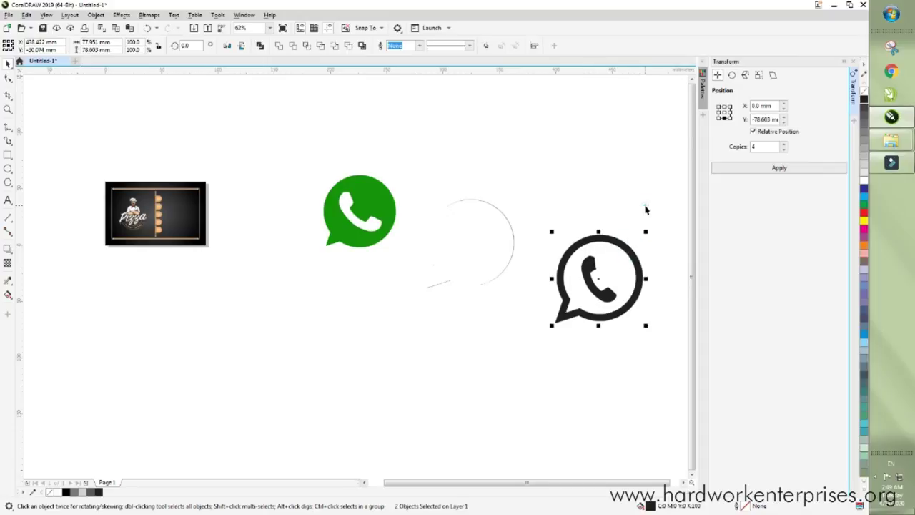
pyautogui.click(405, 235)
# - Delete the green logo and leftover arc, then move the black icon onto the card
pyautogui.moveTo(443, 282); pyautogui.dragTo(268, 341)
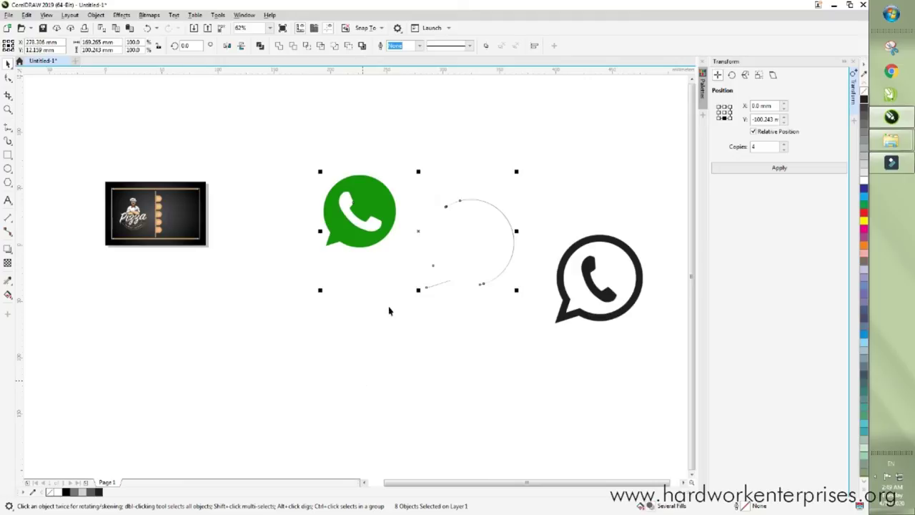
pyautogui.rightClick(416, 230)
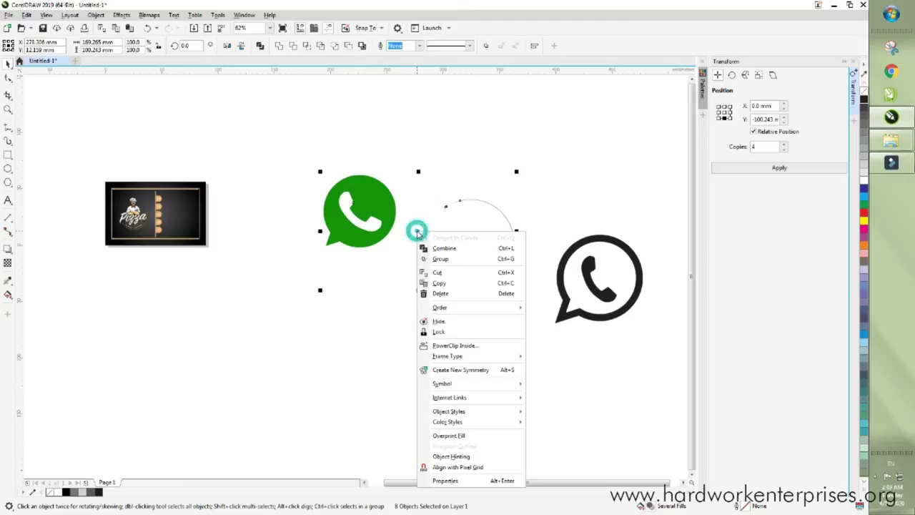
pyautogui.click(457, 294)
pyautogui.press('F3')
pyautogui.click(504, 226)
pyautogui.moveTo(504, 225); pyautogui.dragTo(266, 202)
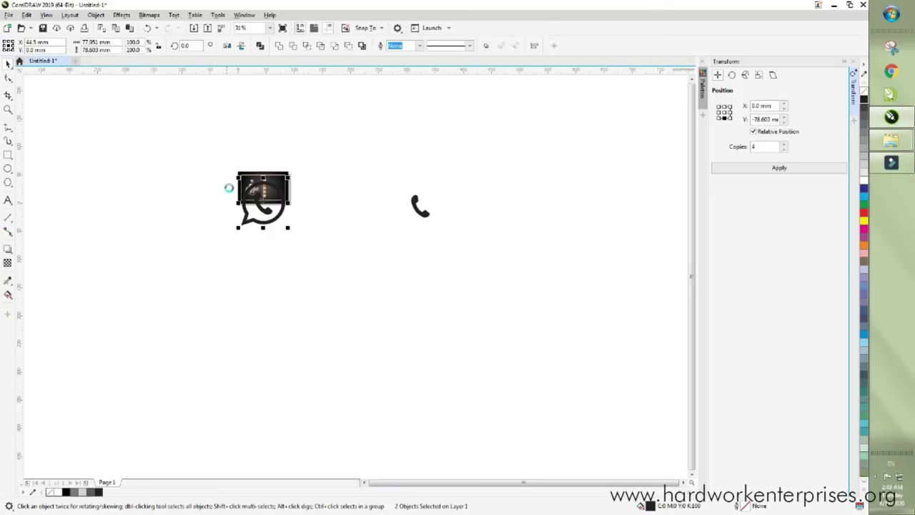
# - Group the black phone and bubble into one icon
pyautogui.scroll(4, 308, 172)
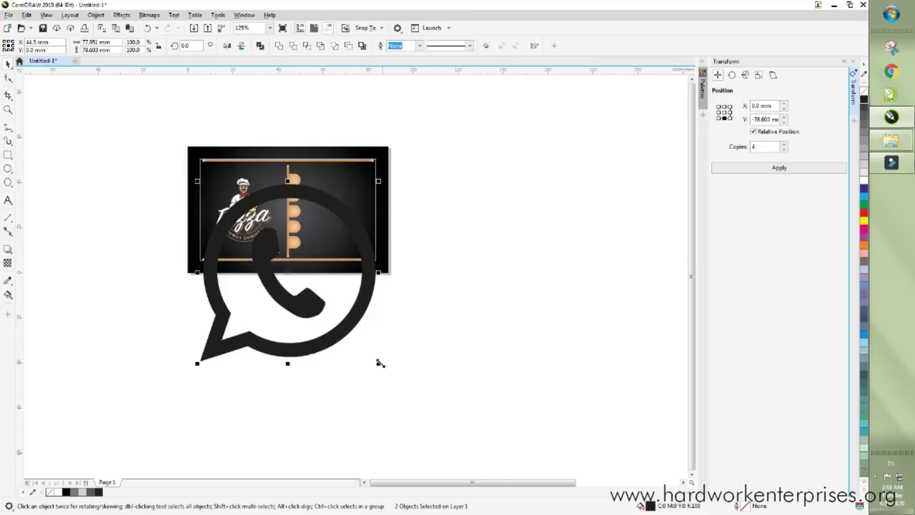
pyautogui.click(379, 364)
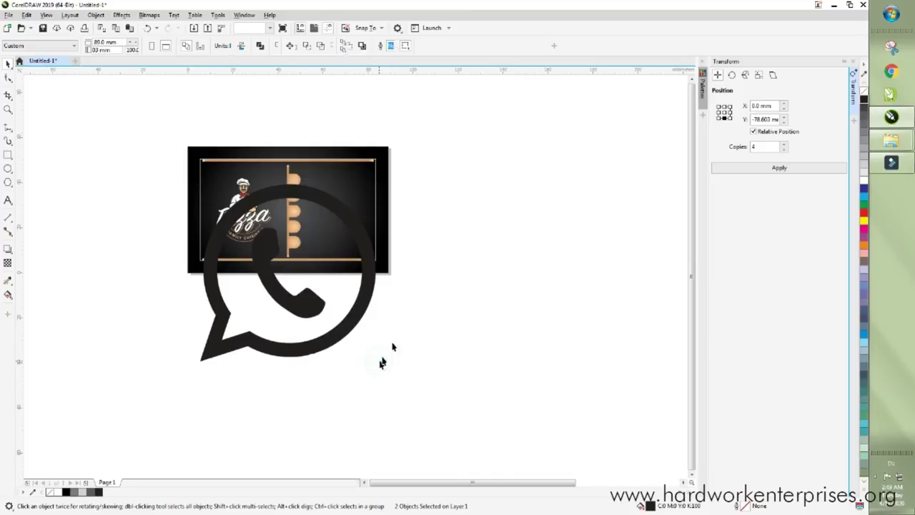
pyautogui.click(334, 330)
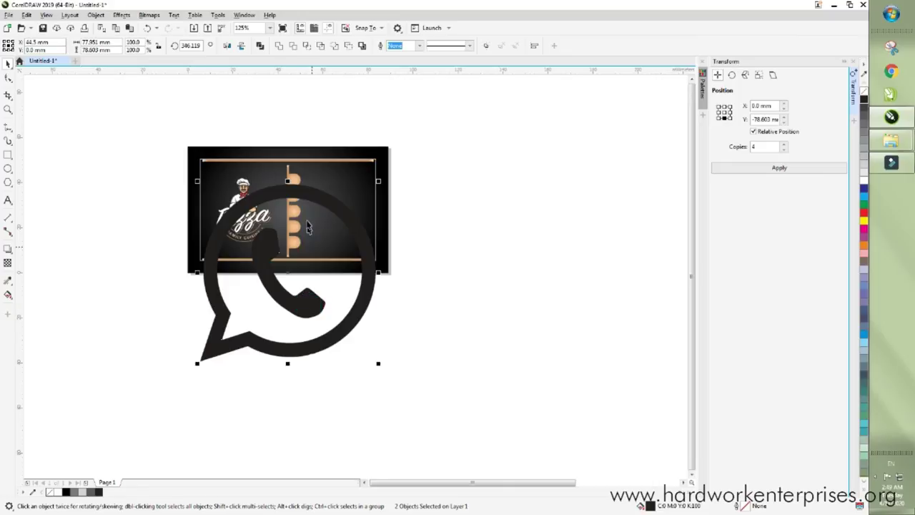
pyautogui.rightClick(373, 267)
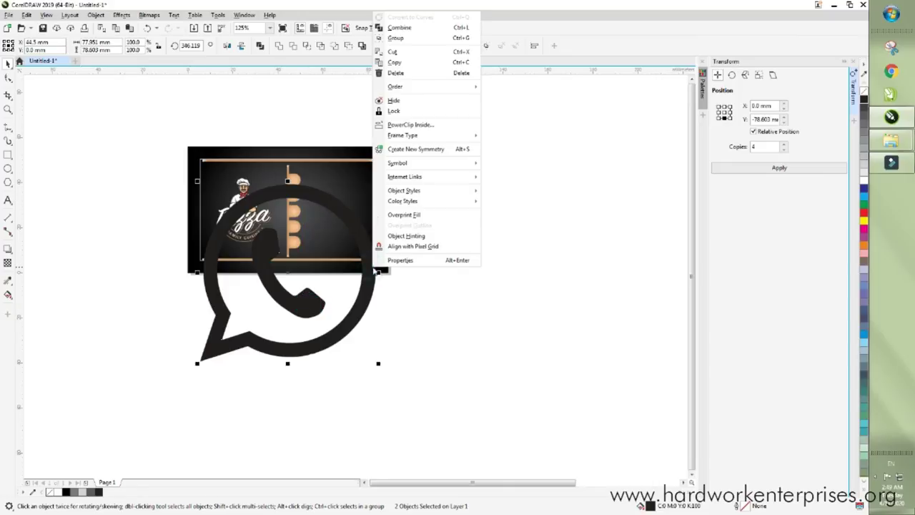
pyautogui.click(422, 43)
# - Scale the icon down to about 12.7 percent and move it onto the tan strip
pyautogui.moveTo(371, 365); pyautogui.dragTo(221, 233)
pyautogui.scroll(6, 221, 215)
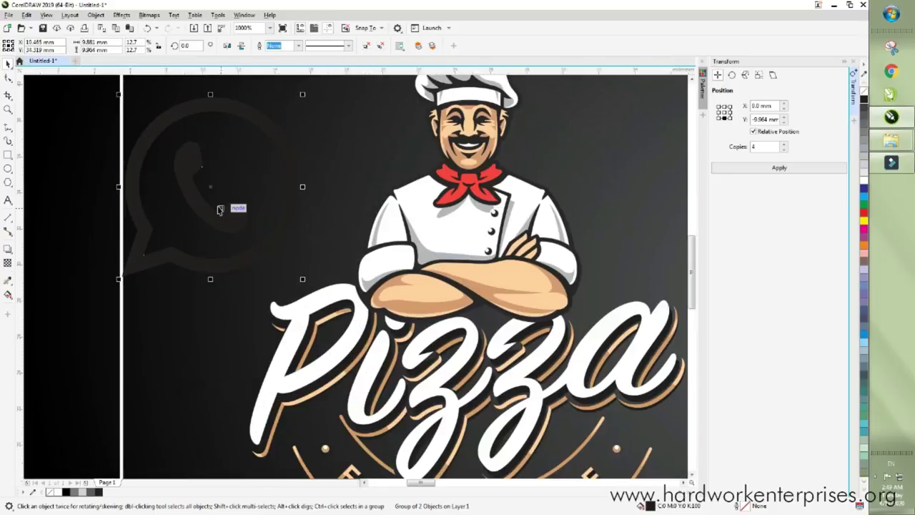
pyautogui.scroll(-2, 212, 206)
pyautogui.moveTo(212, 207); pyautogui.dragTo(570, 189)
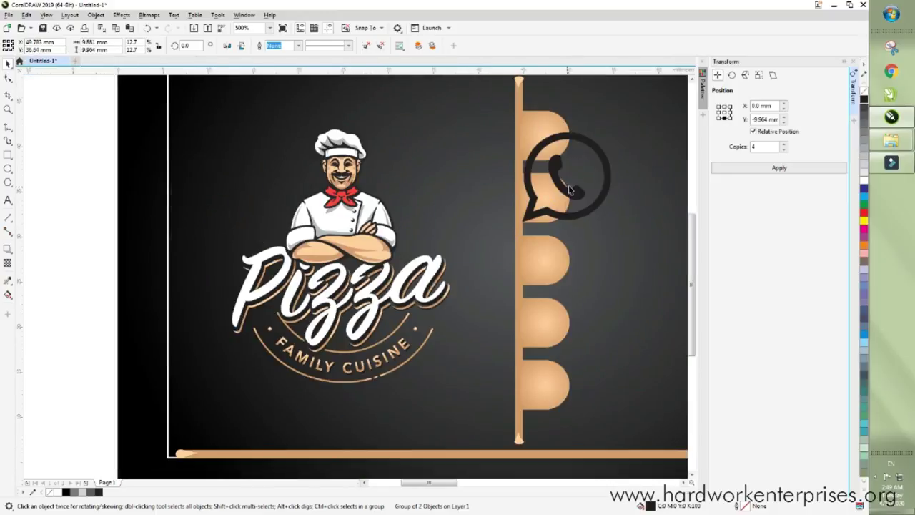
pyautogui.scroll(1, 570, 190)
pyautogui.scroll(-1, 496, 267)
# - Shrink the icon to about 5 mm and move it onto the second tan tab
pyautogui.moveTo(497, 267); pyautogui.dragTo(440, 241)
pyautogui.scroll(1, 432, 207)
pyautogui.scroll(-1, 421, 243)
pyautogui.scroll(1, 421, 225)
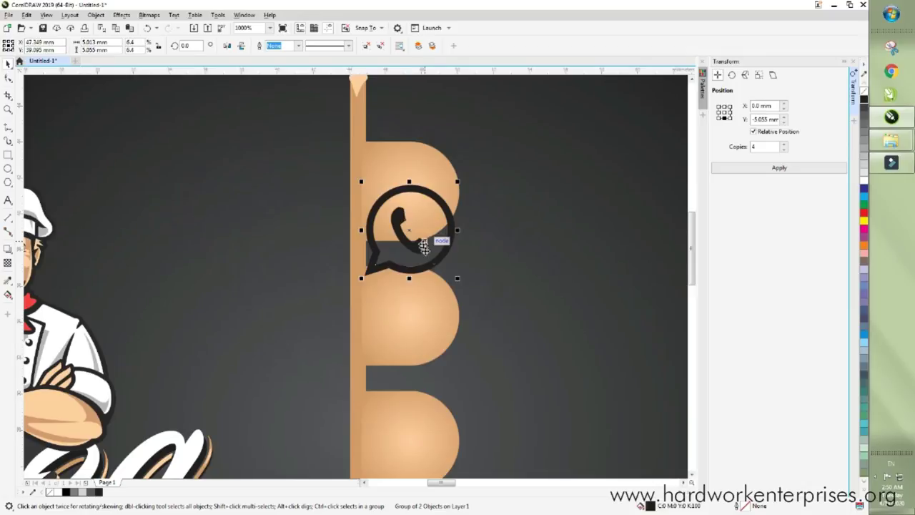
pyautogui.click(461, 286)
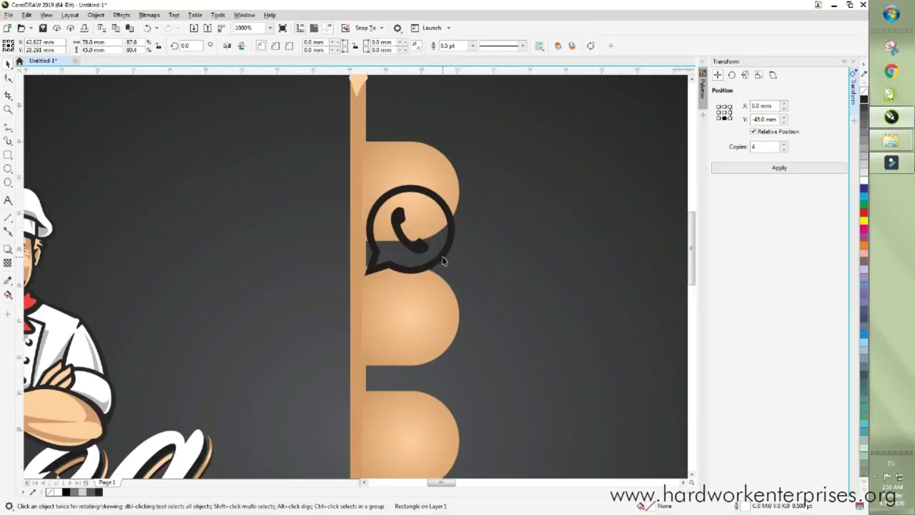
pyautogui.scroll(-2, 443, 256)
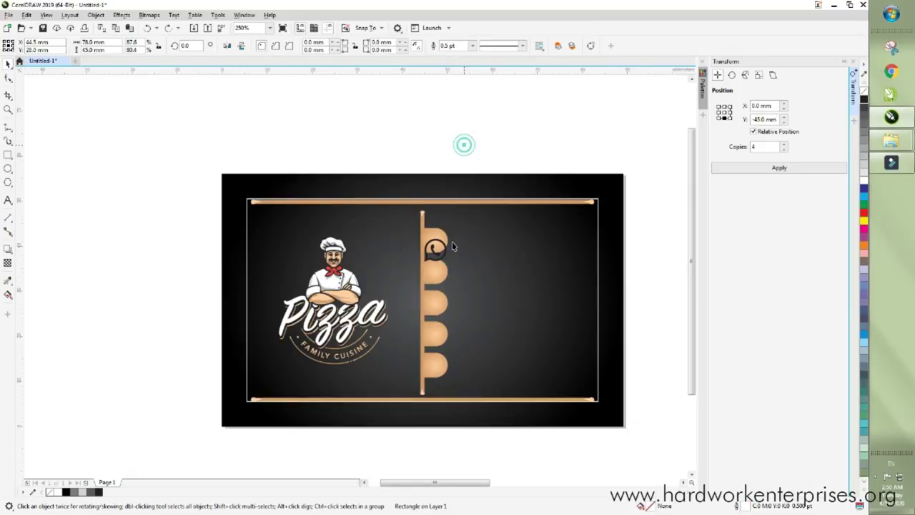
pyautogui.press('Escape')
pyautogui.click(446, 254)
pyautogui.scroll(2, 445, 254)
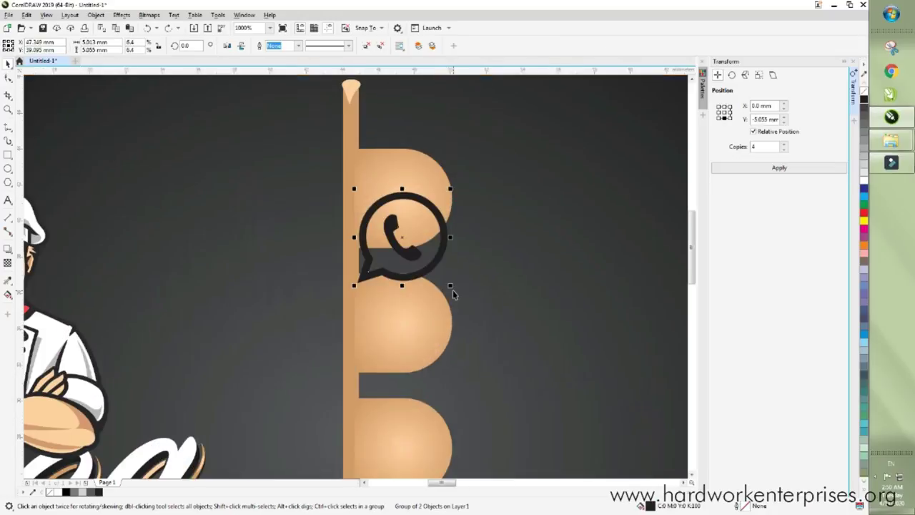
pyautogui.moveTo(449, 285); pyautogui.dragTo(429, 265)
pyautogui.moveTo(399, 238); pyautogui.dragTo(407, 333)
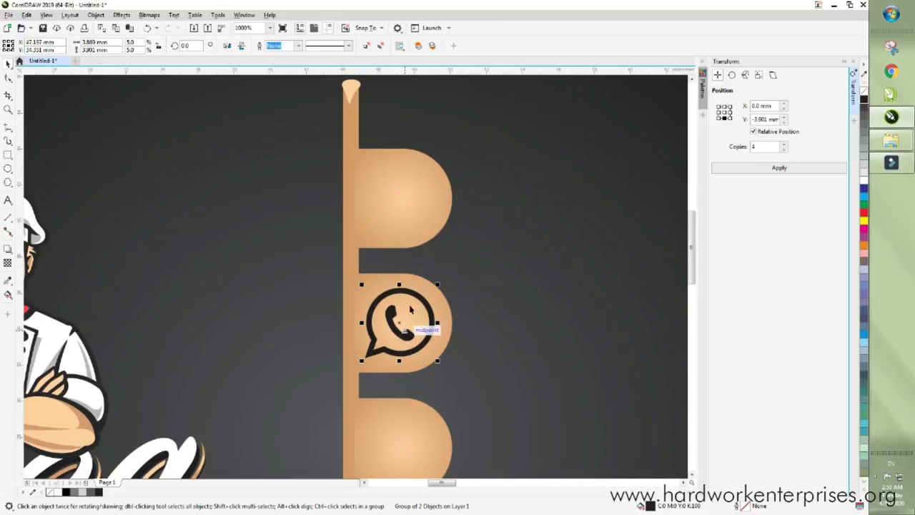
# - Centre the icon horizontally and vertically on the second tan circle
pyautogui.scroll(1, 417, 300)
pyautogui.keyDown('shift'); pyautogui.click(414, 275); pyautogui.keyUp('shift')
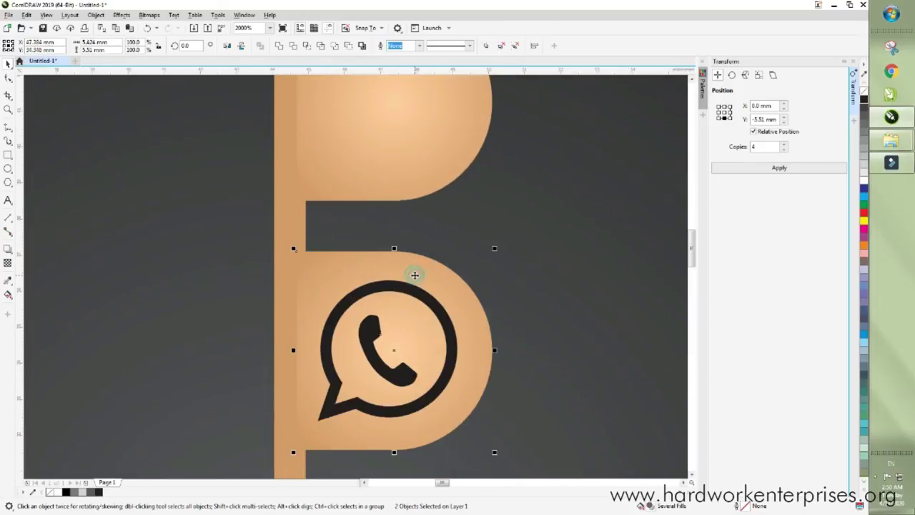
pyautogui.scroll(-4, 415, 275)
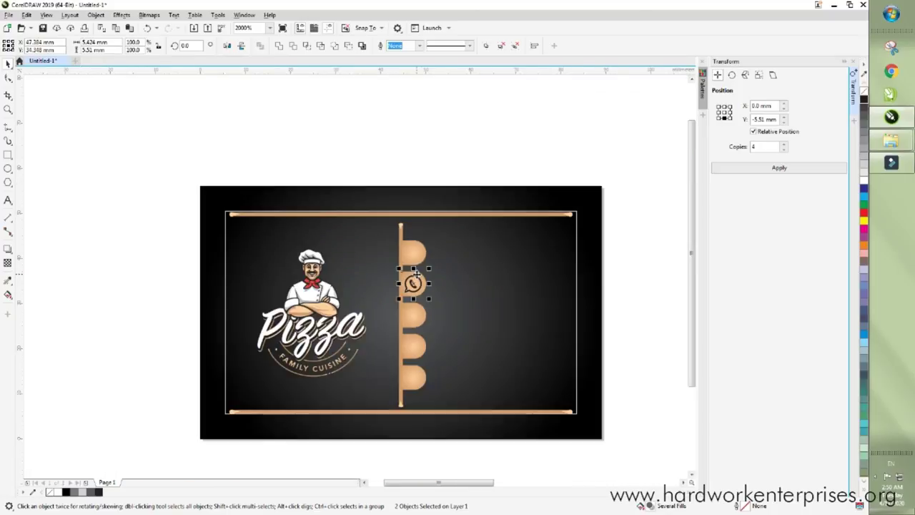
pyautogui.hotkey('ctrl', 'a')
pyautogui.hotkey('shift', 'F2')
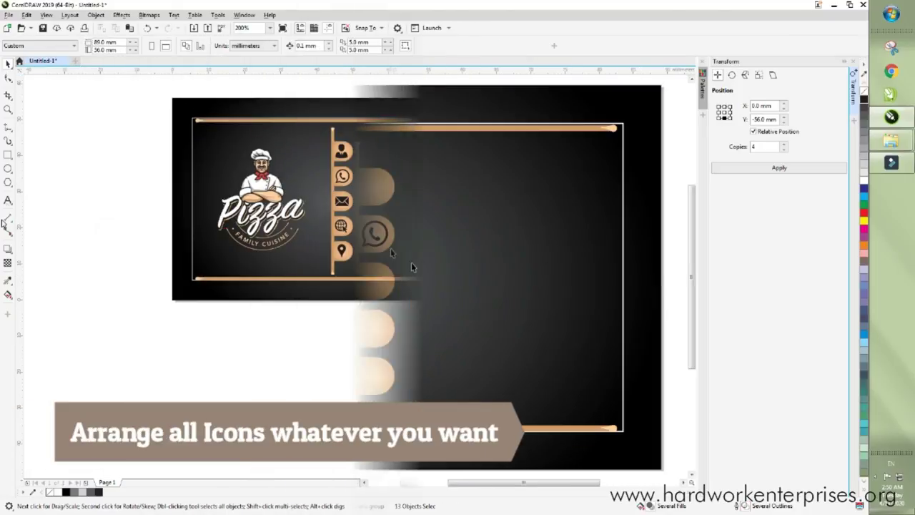
# - Start a text block beside the card with the contact's name, phone number and e-mail address
pyautogui.click(8, 200)
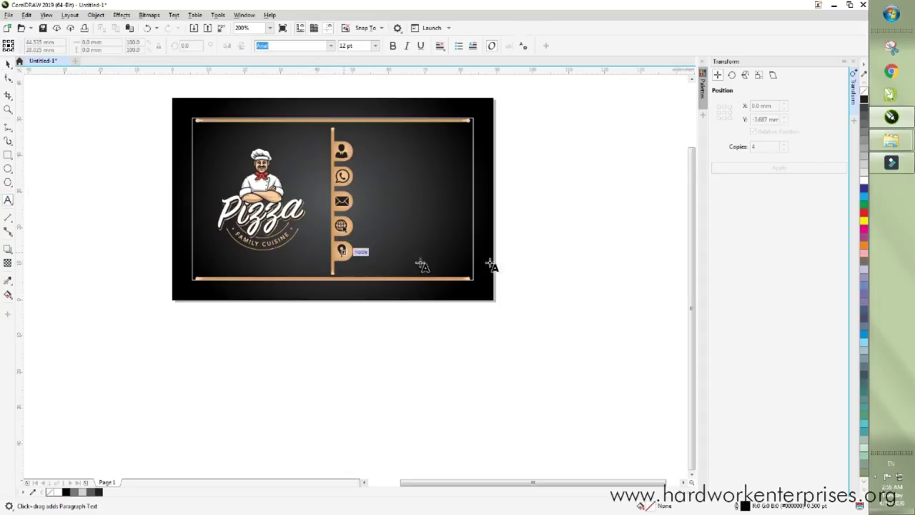
pyautogui.click(520, 212)
pyautogui.press('Return')
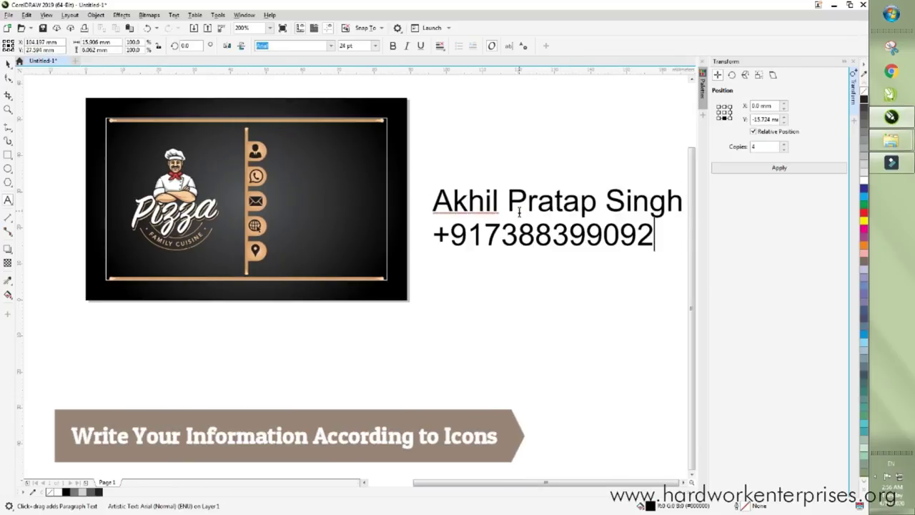
pyautogui.press('Return')
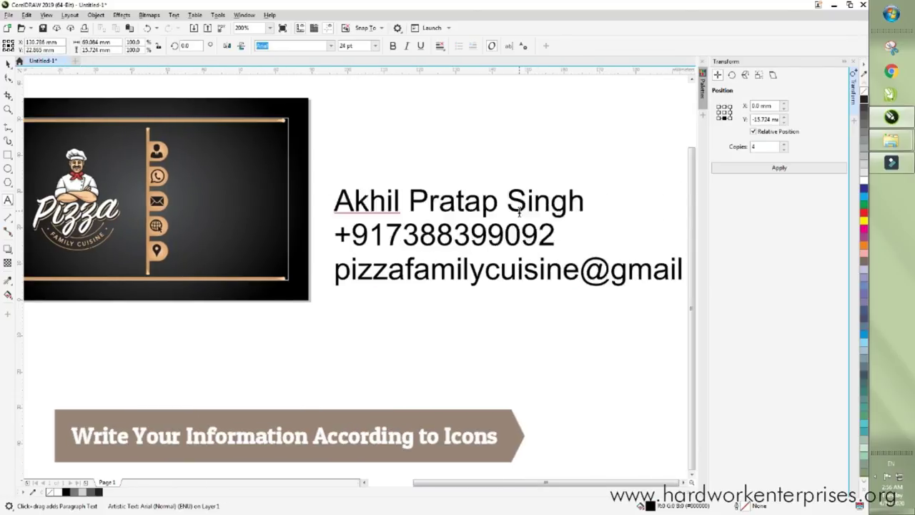
# - Add the website and the postal address as the last two lines of the contact text
pyautogui.press('Return')
pyautogui.write('www.pizzafamilycuisine.com')
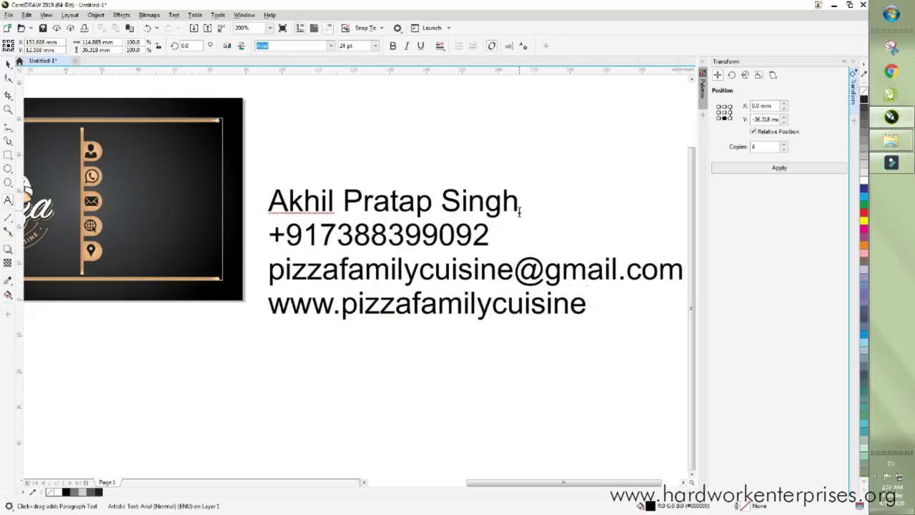
pyautogui.press('Return')
pyautogui.hotkey('ctrl', 'space')
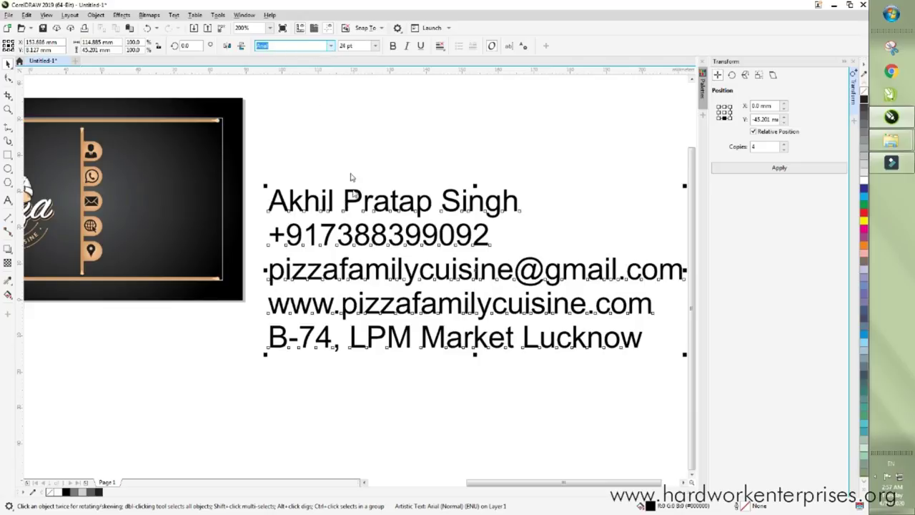
pyautogui.click(332, 45)
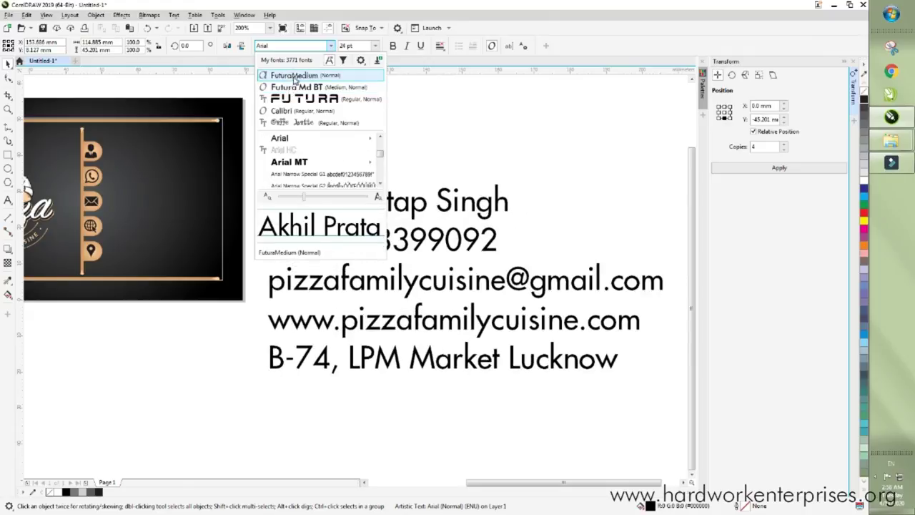
# - Set the five-line contact block in FuturaMedium with Center text alignment
pyautogui.click(295, 77)
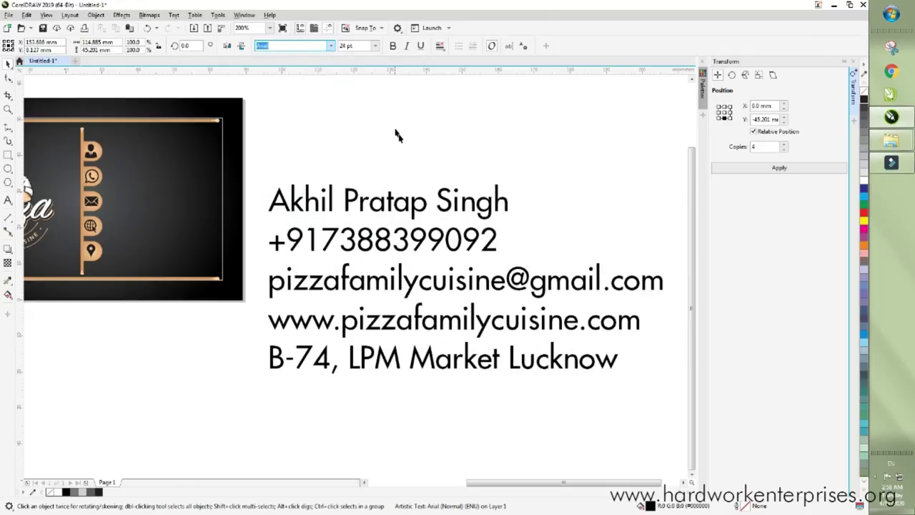
pyautogui.click(440, 46)
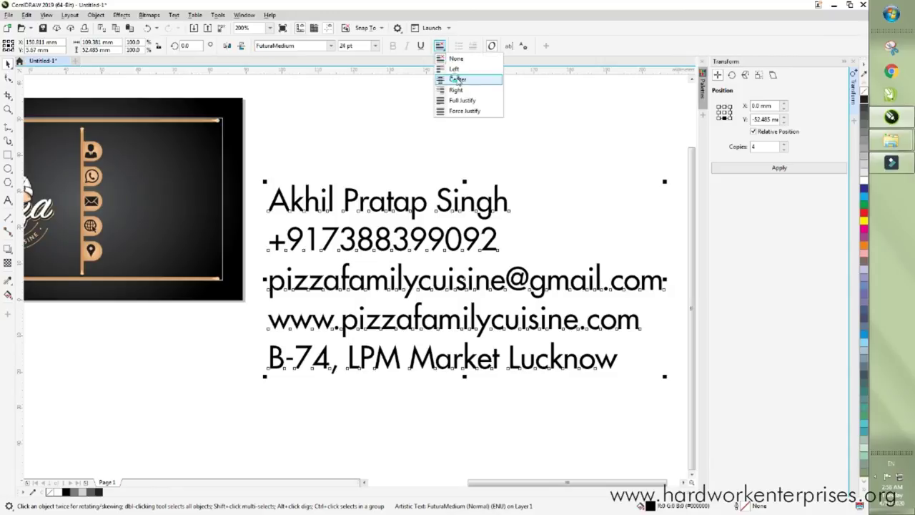
pyautogui.click(460, 80)
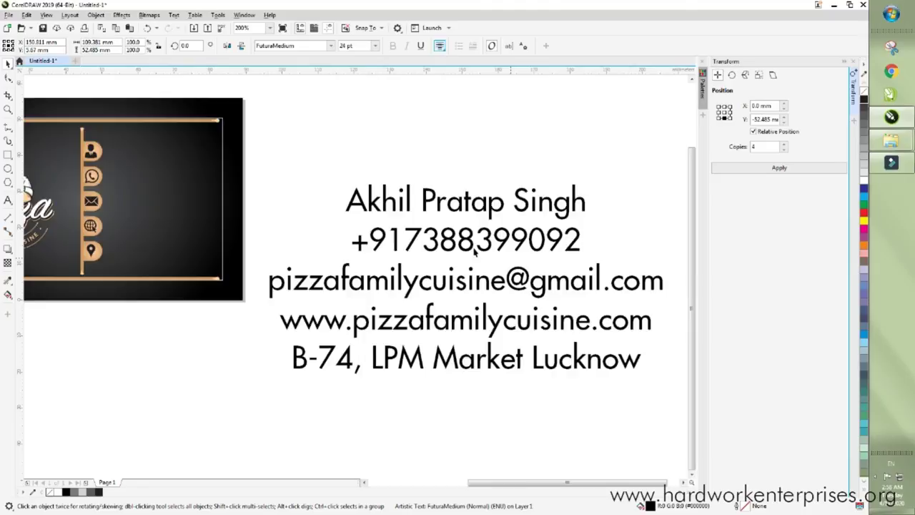
pyautogui.scroll(-1, 474, 249)
pyautogui.click(375, 46)
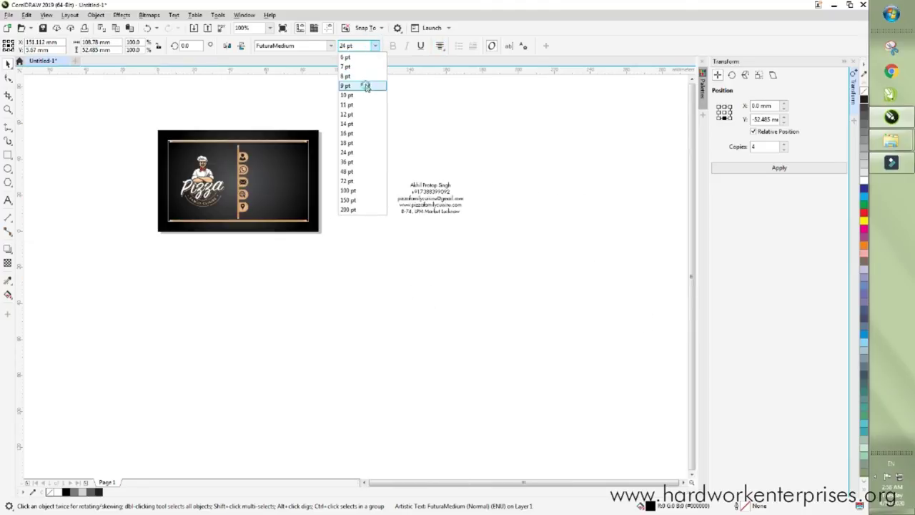
# - Make the contact text 9 pt, resize it and place it on blank canvas right of the card
pyautogui.click(365, 86)
pyautogui.moveTo(429, 198)
pyautogui.mouseDown()
pyautogui.moveTo(306, 194)
pyautogui.moveTo(280, 175)
pyautogui.mouseUp()
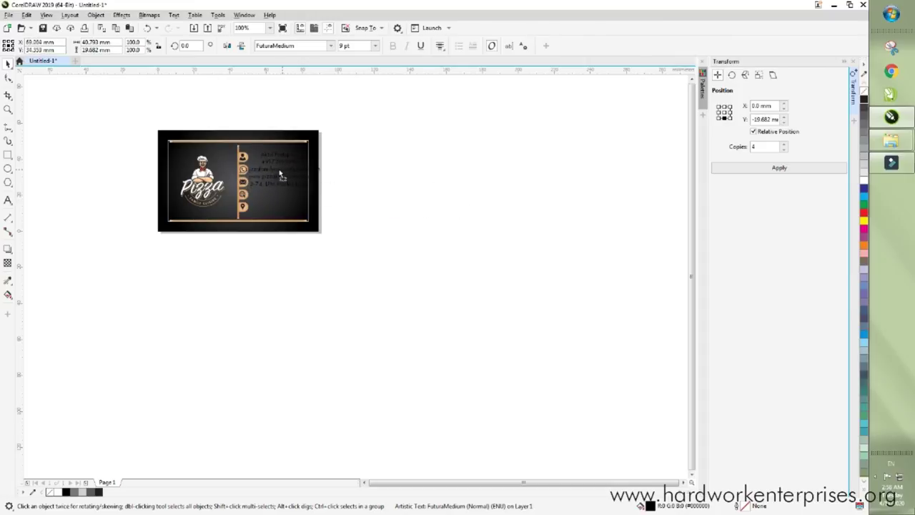
pyautogui.scroll(2, 276, 173)
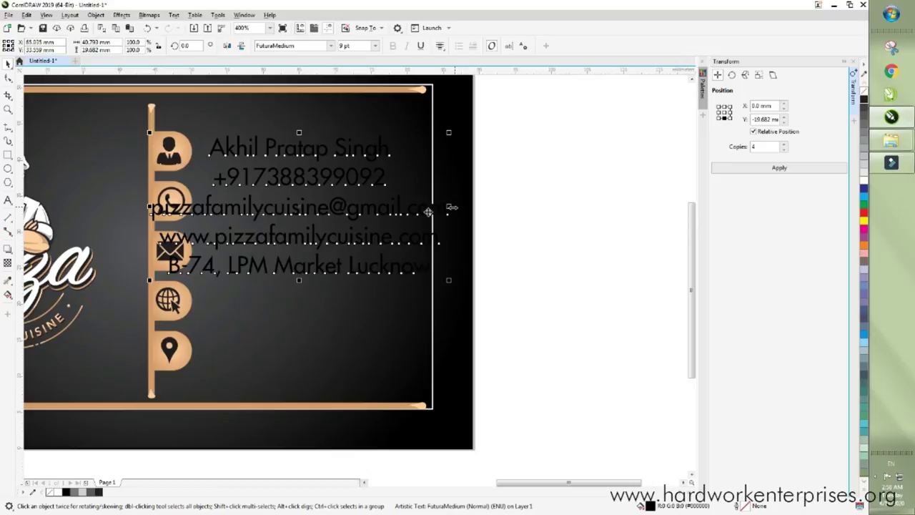
pyautogui.moveTo(449, 281); pyautogui.dragTo(341, 264)
pyautogui.moveTo(268, 183); pyautogui.dragTo(324, 208)
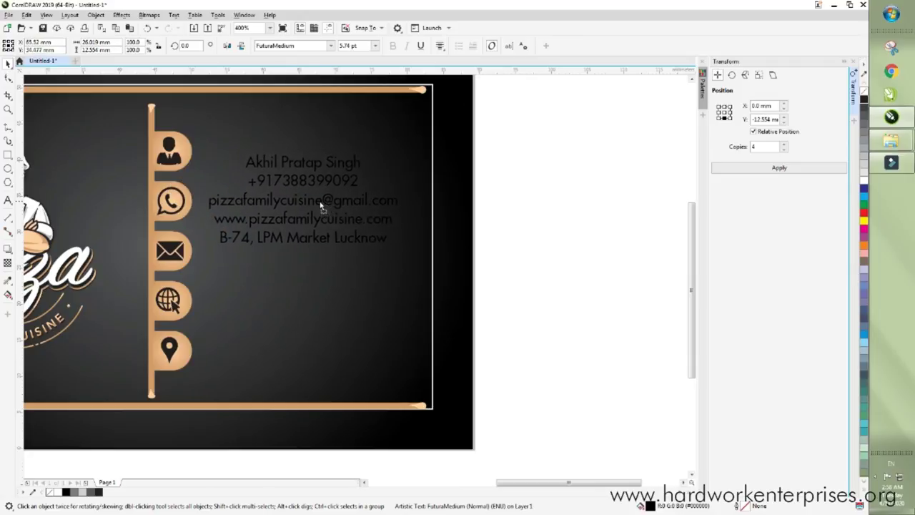
pyautogui.moveTo(395, 249); pyautogui.dragTo(414, 276)
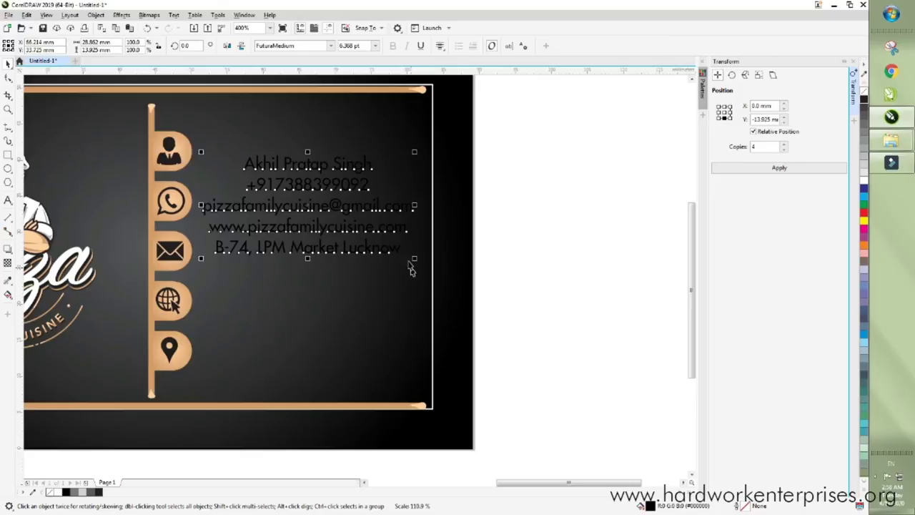
pyautogui.scroll(-2, 302, 198)
pyautogui.moveTo(299, 198); pyautogui.dragTo(446, 200)
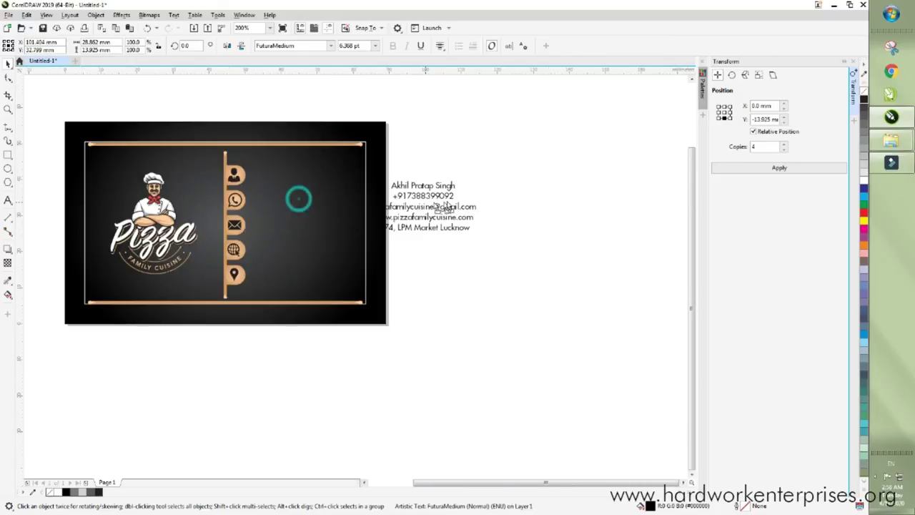
# - Reduce the contact text's font size to 6.3 pt
pyautogui.click(363, 45)
pyautogui.moveTo(366, 46); pyautogui.dragTo(334, 49)
pyautogui.write('6.3')
pyautogui.press('Return')
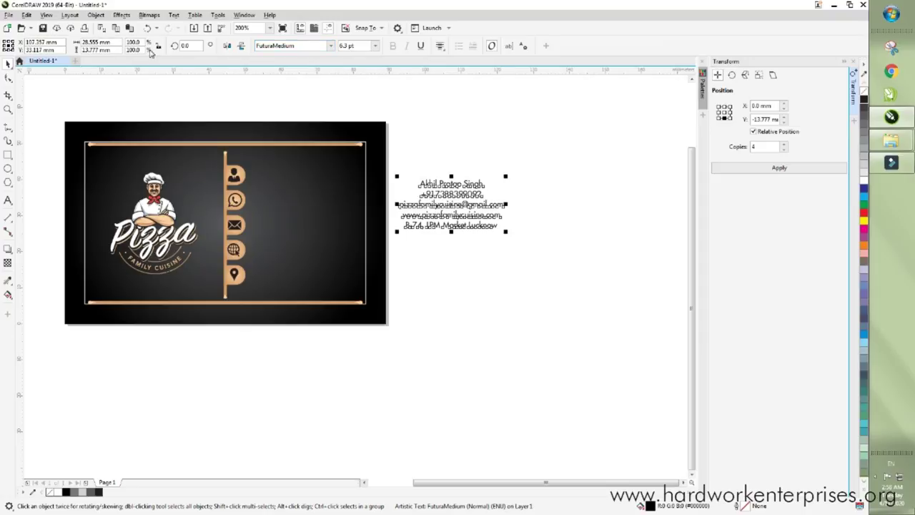
pyautogui.click(91, 15)
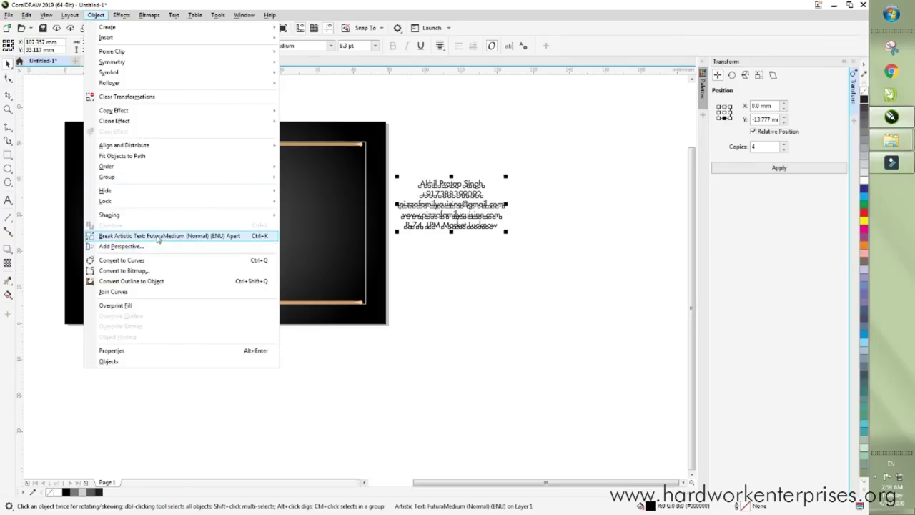
# - Break the contact text apart into five lines and move them beside the card's icon tabs
pyautogui.click(262, 241)
pyautogui.click(448, 187)
pyautogui.scroll(3, 448, 188)
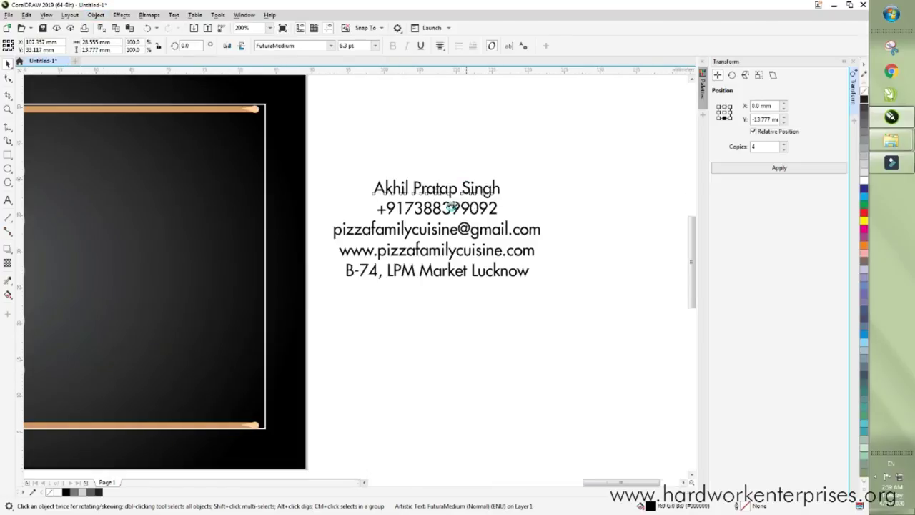
pyautogui.scroll(-3, 411, 205)
pyautogui.moveTo(491, 157); pyautogui.dragTo(364, 239)
pyautogui.moveTo(415, 172); pyautogui.dragTo(268, 213)
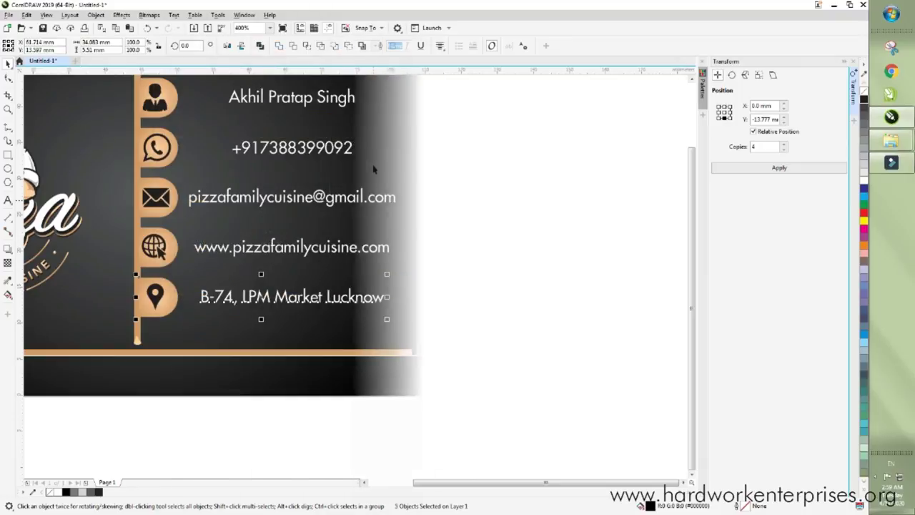
pyautogui.click(419, 200)
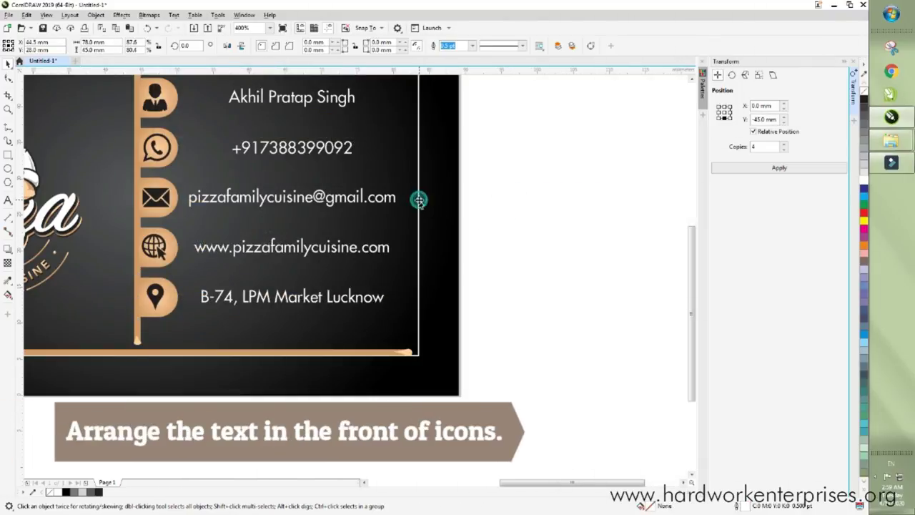
pyautogui.click(487, 90)
pyautogui.scroll(-3, 520, 175)
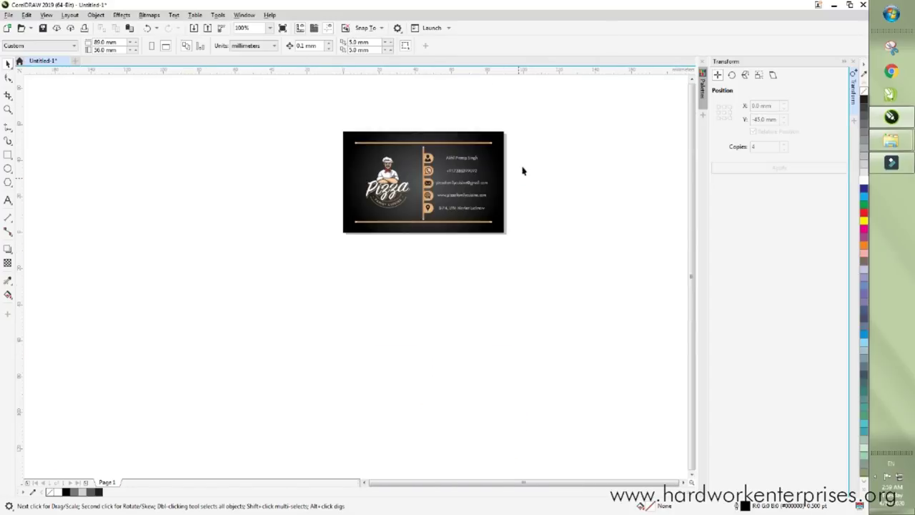
pyautogui.moveTo(527, 118); pyautogui.dragTo(300, 268)
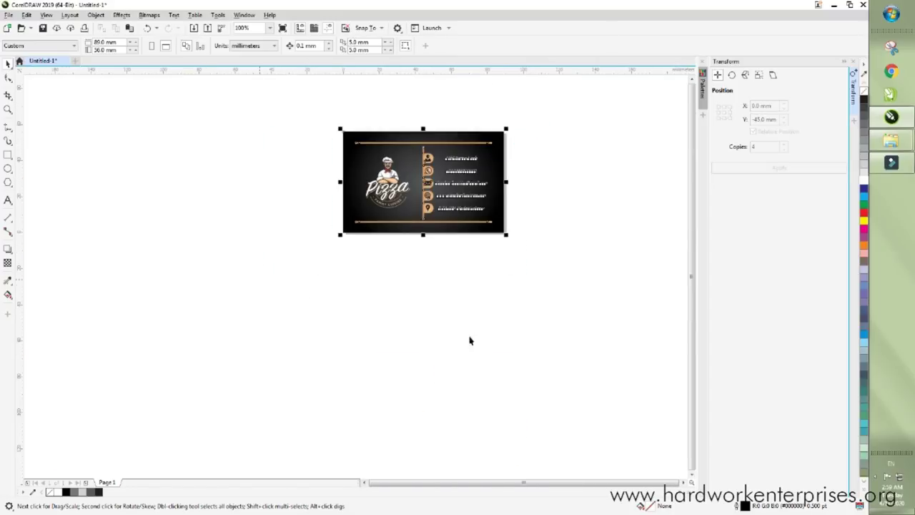
pyautogui.hotkey('shift', 'F2')
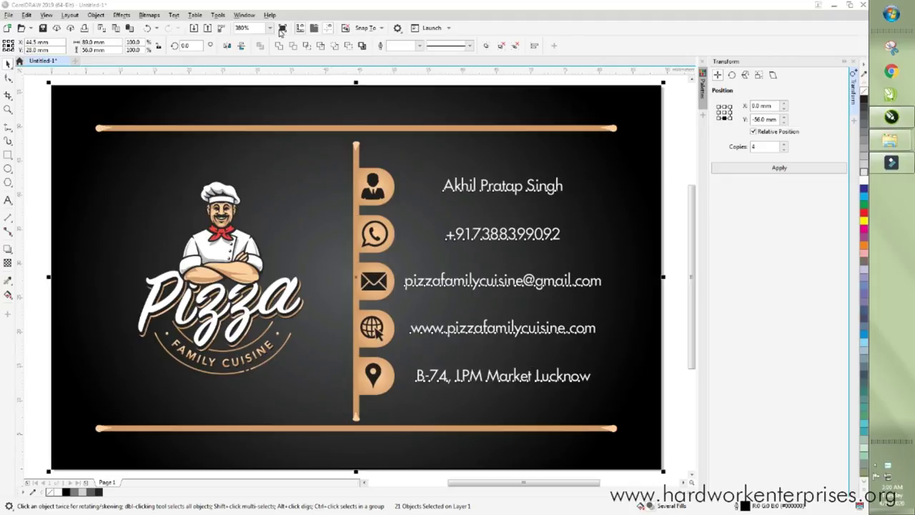
pyautogui.click(283, 28)
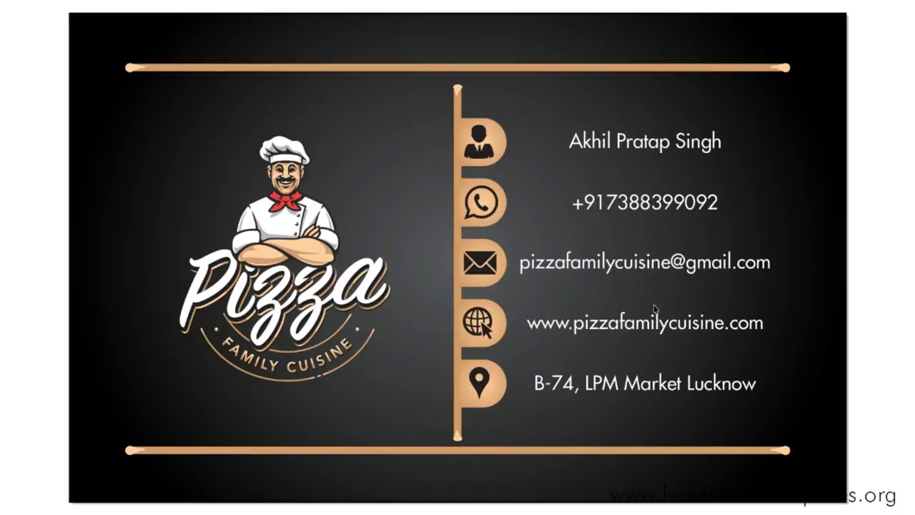
pyautogui.click(767, 231)
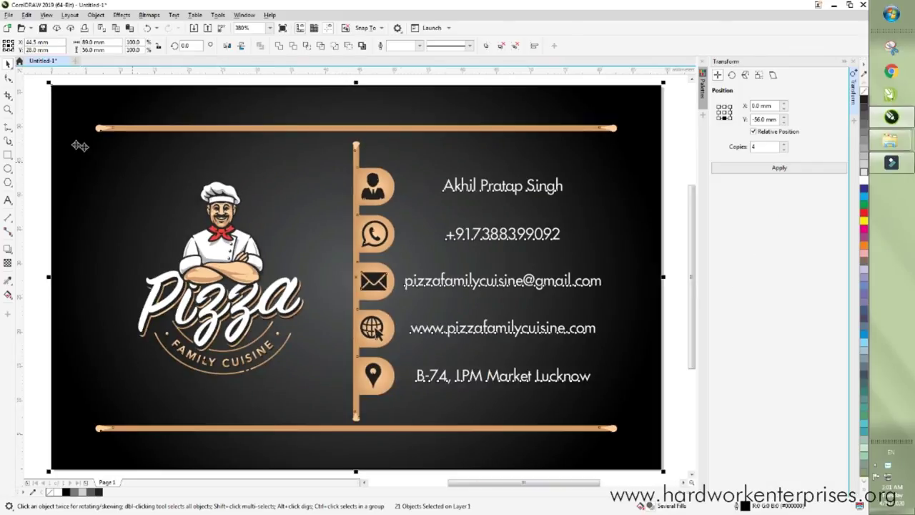
pyautogui.click(29, 120)
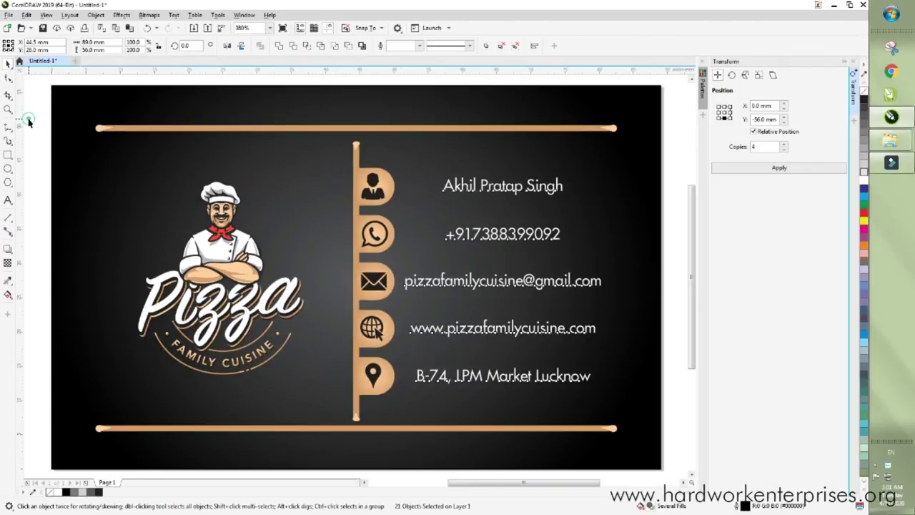
# - Open the Save Drawing dialog via File > Save As and expand the Save as type list
pyautogui.click(7, 14)
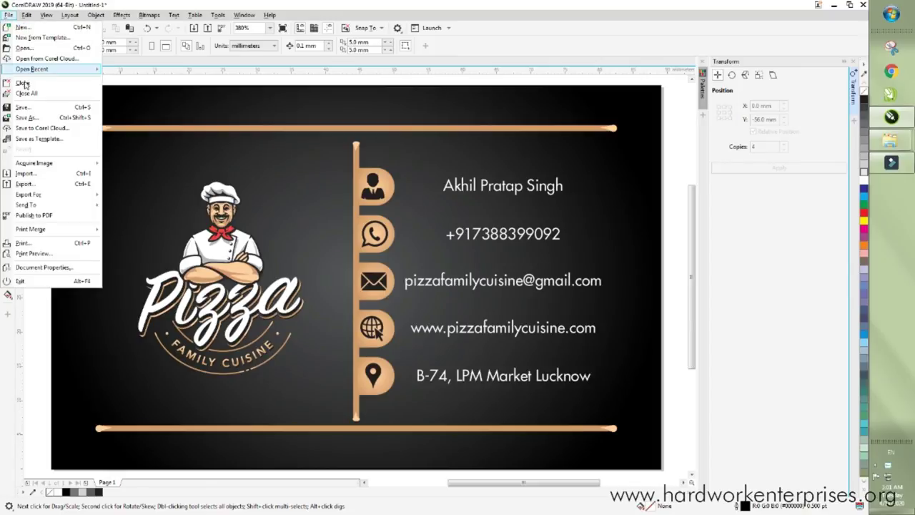
pyautogui.click(41, 118)
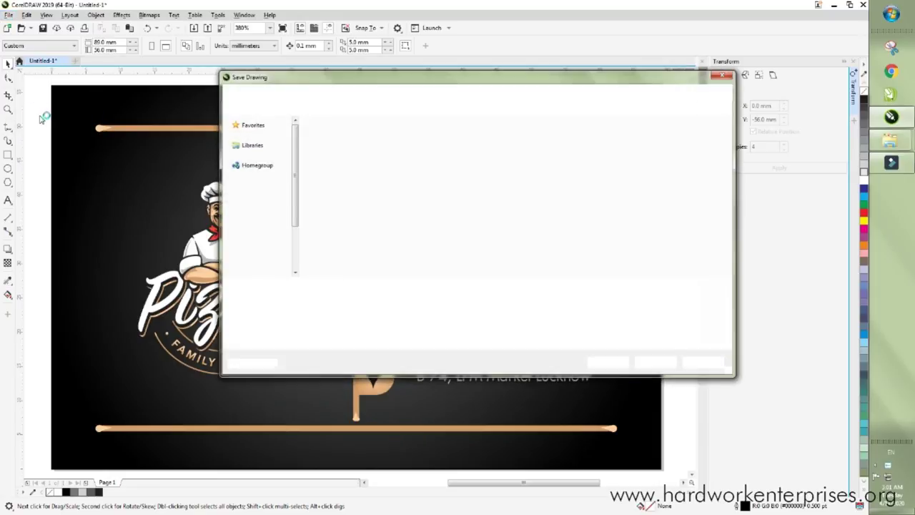
pyautogui.click(332, 298)
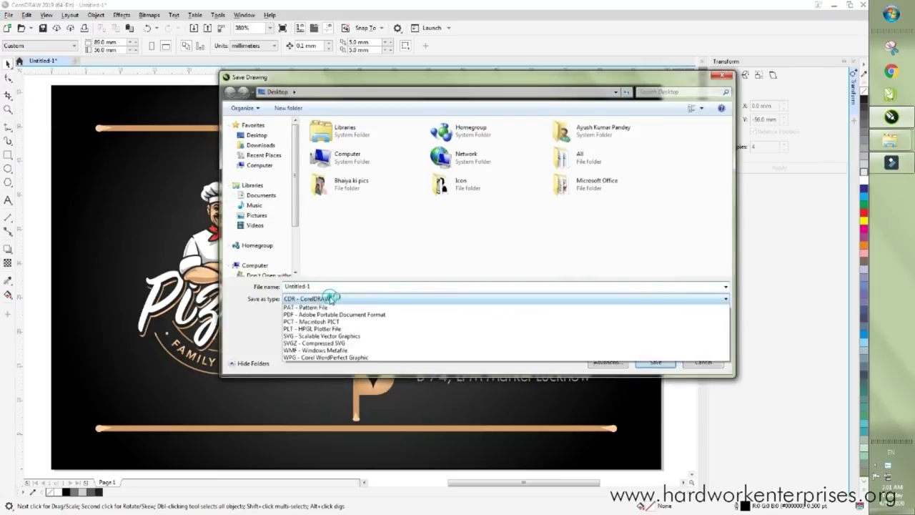